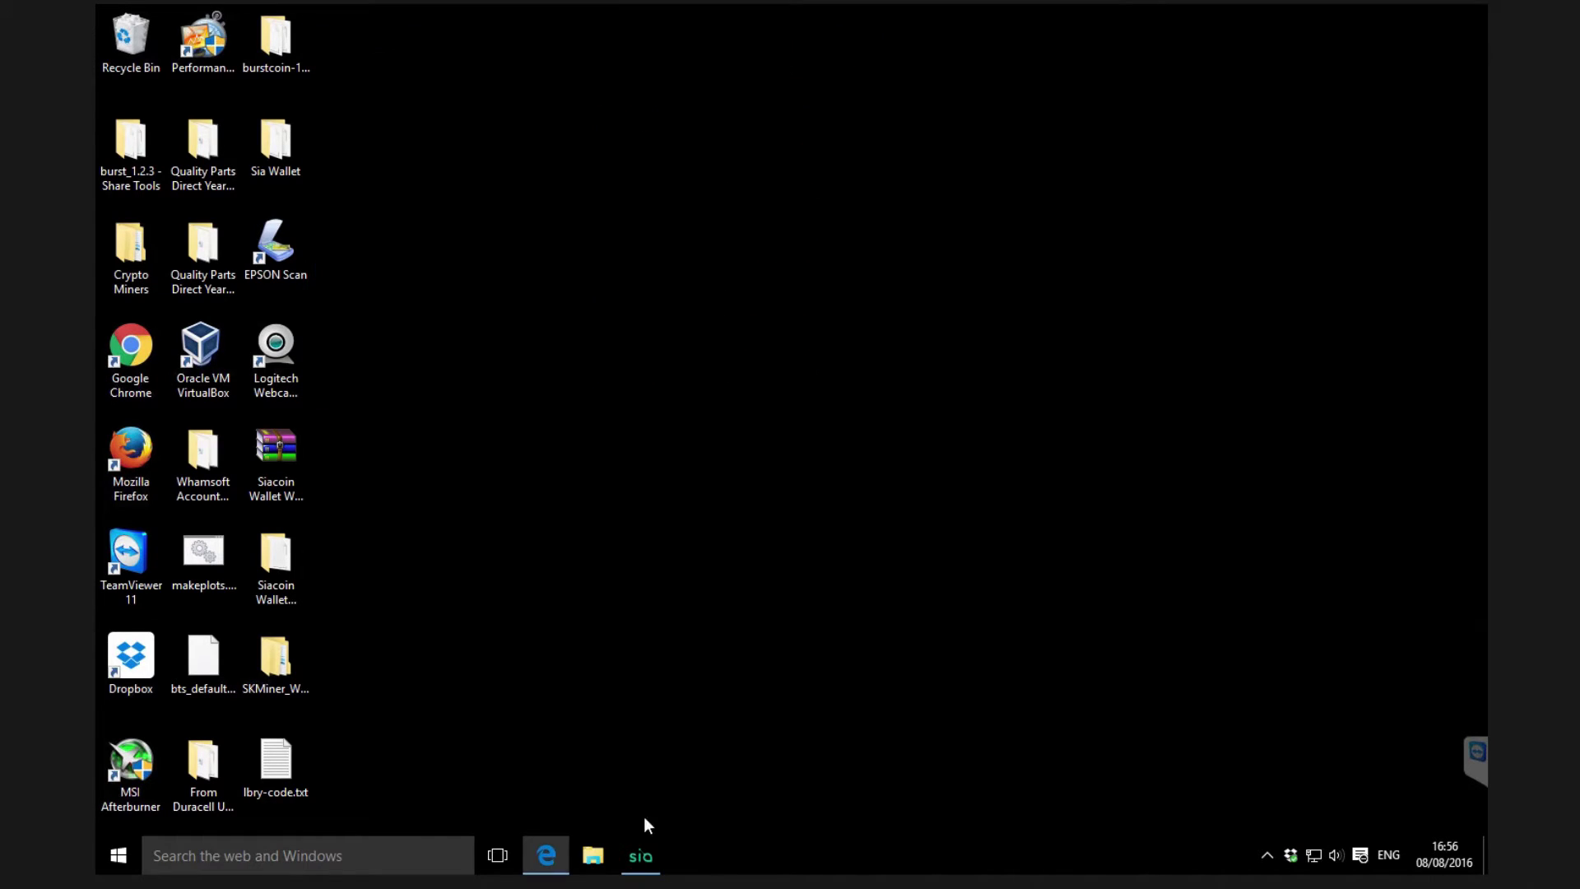
- Open the extracted Claymore's Dual Ethereum+Decred_Siacoin AMD GPU Miner folder in Downloads
{"action": "left_click", "coordinate": [601, 854]}
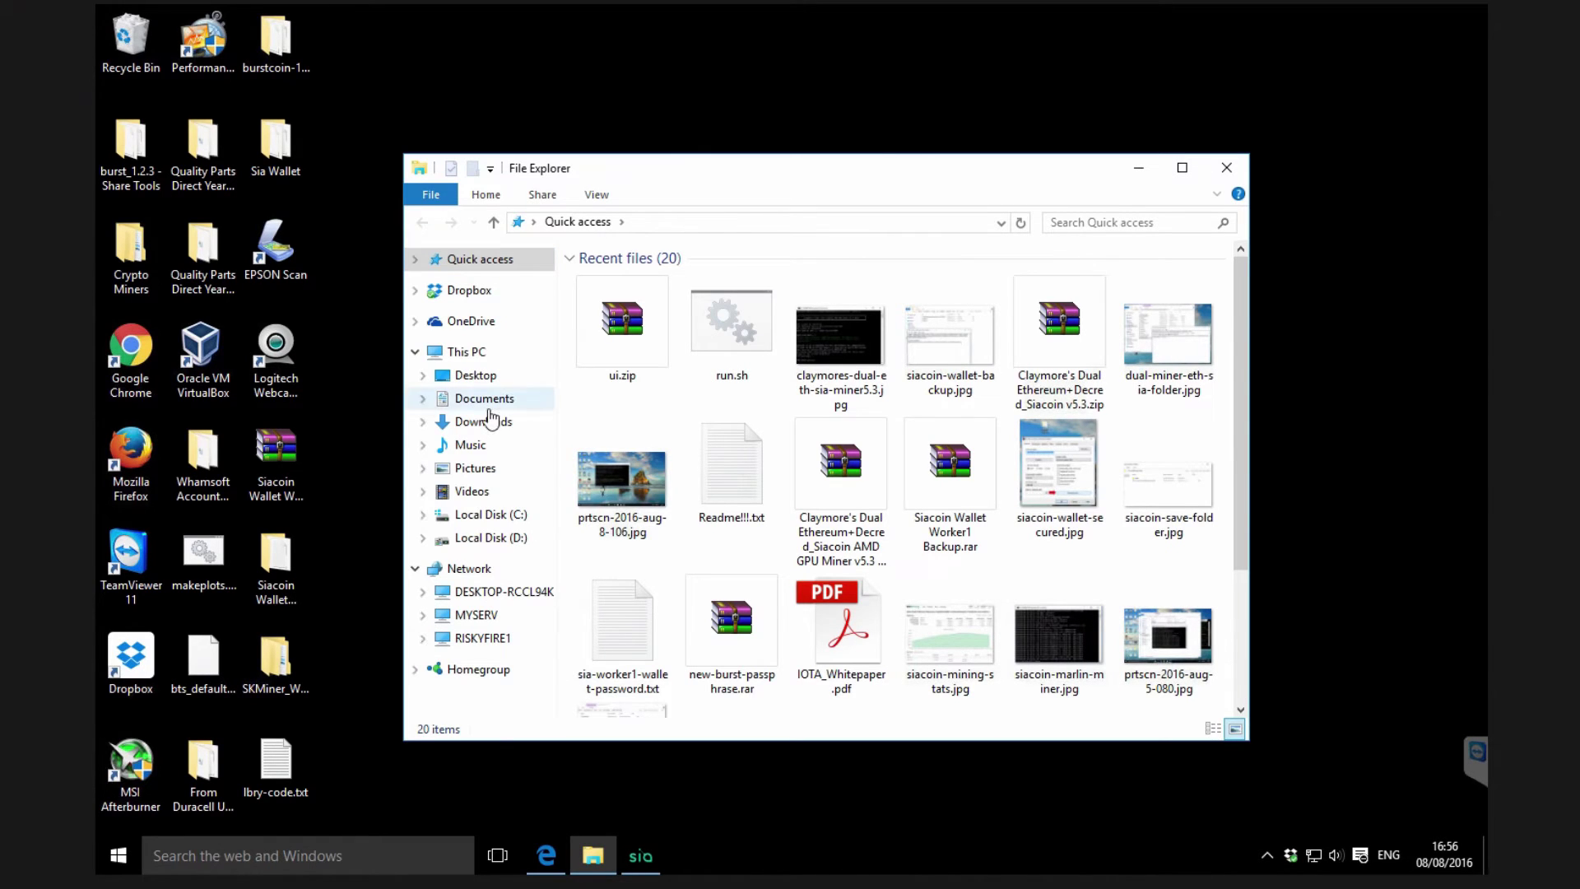
{"action": "left_click", "coordinate": [494, 425]}
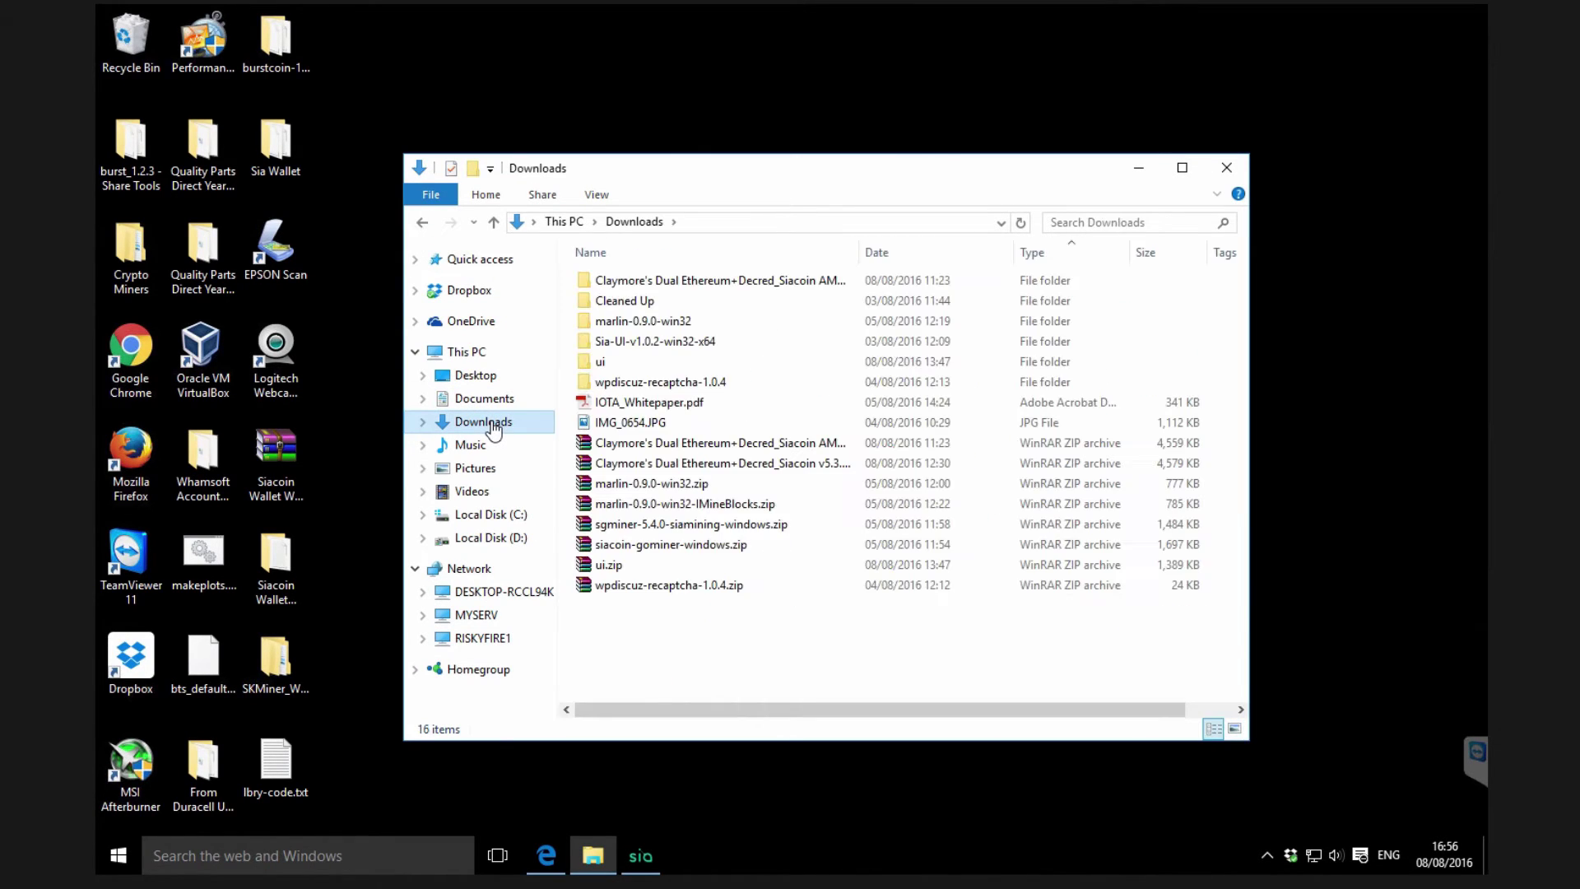
{"action": "left_click", "coordinate": [797, 462]}
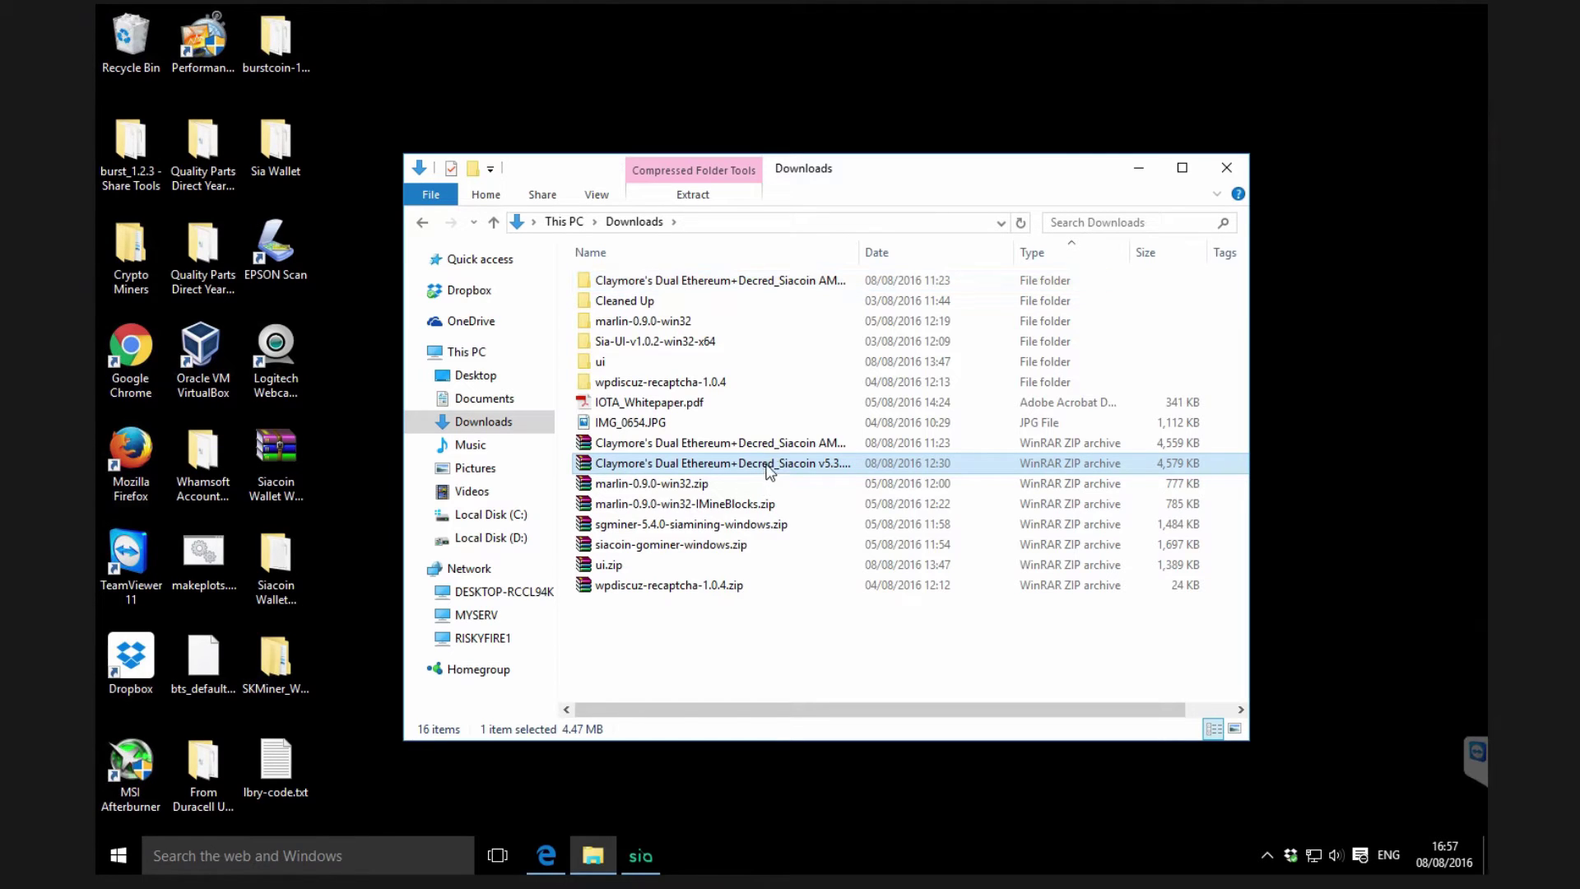
{"action": "left_click", "coordinate": [758, 280]}
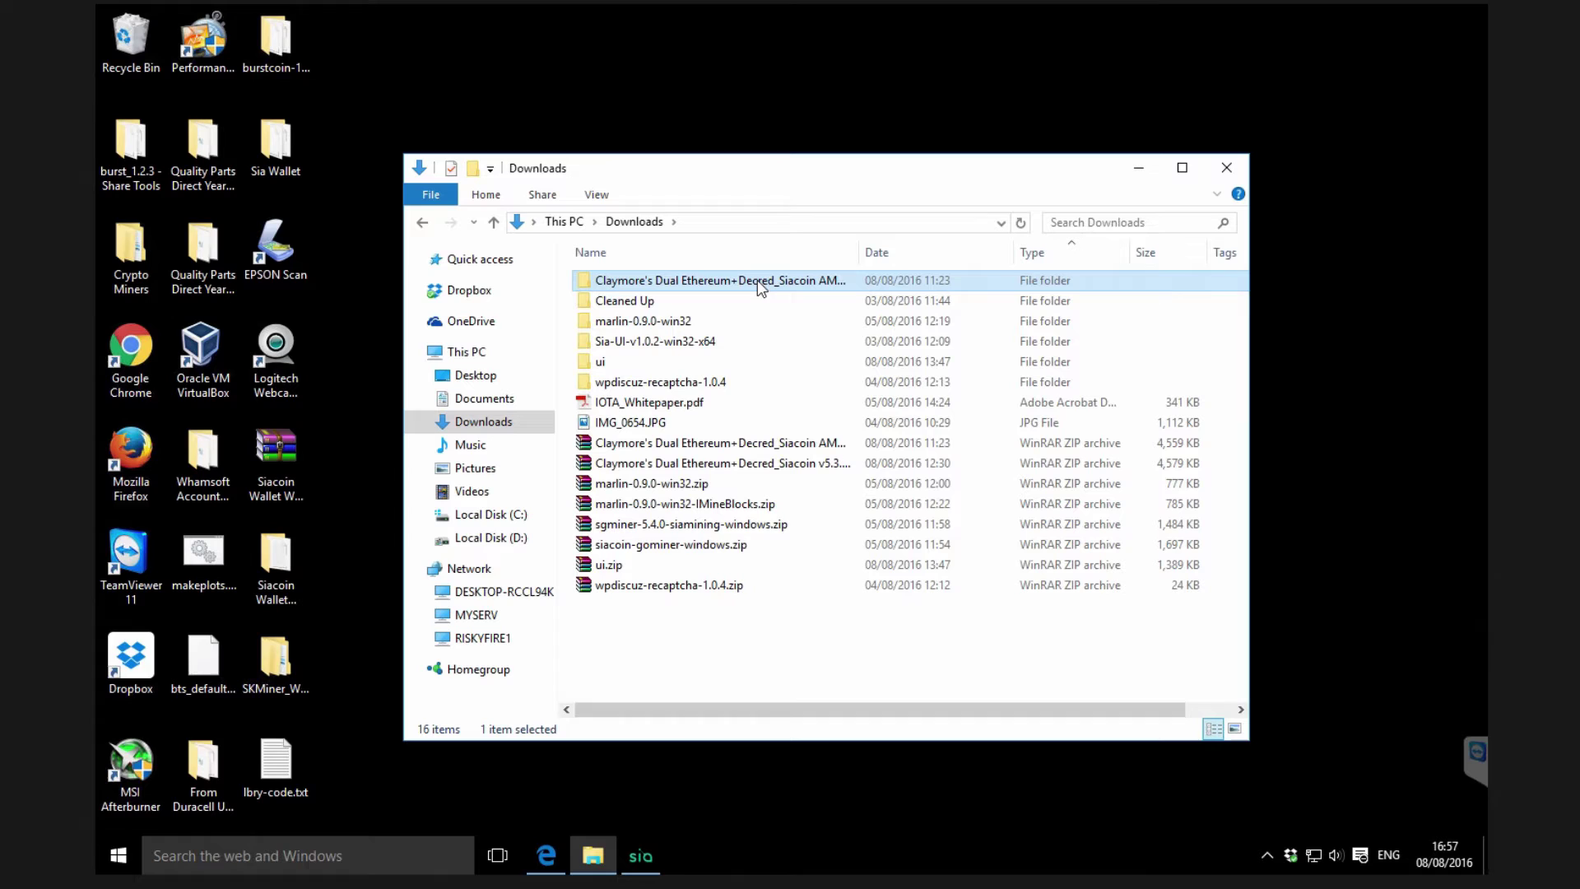
{"action": "double_click", "coordinate": [757, 280]}
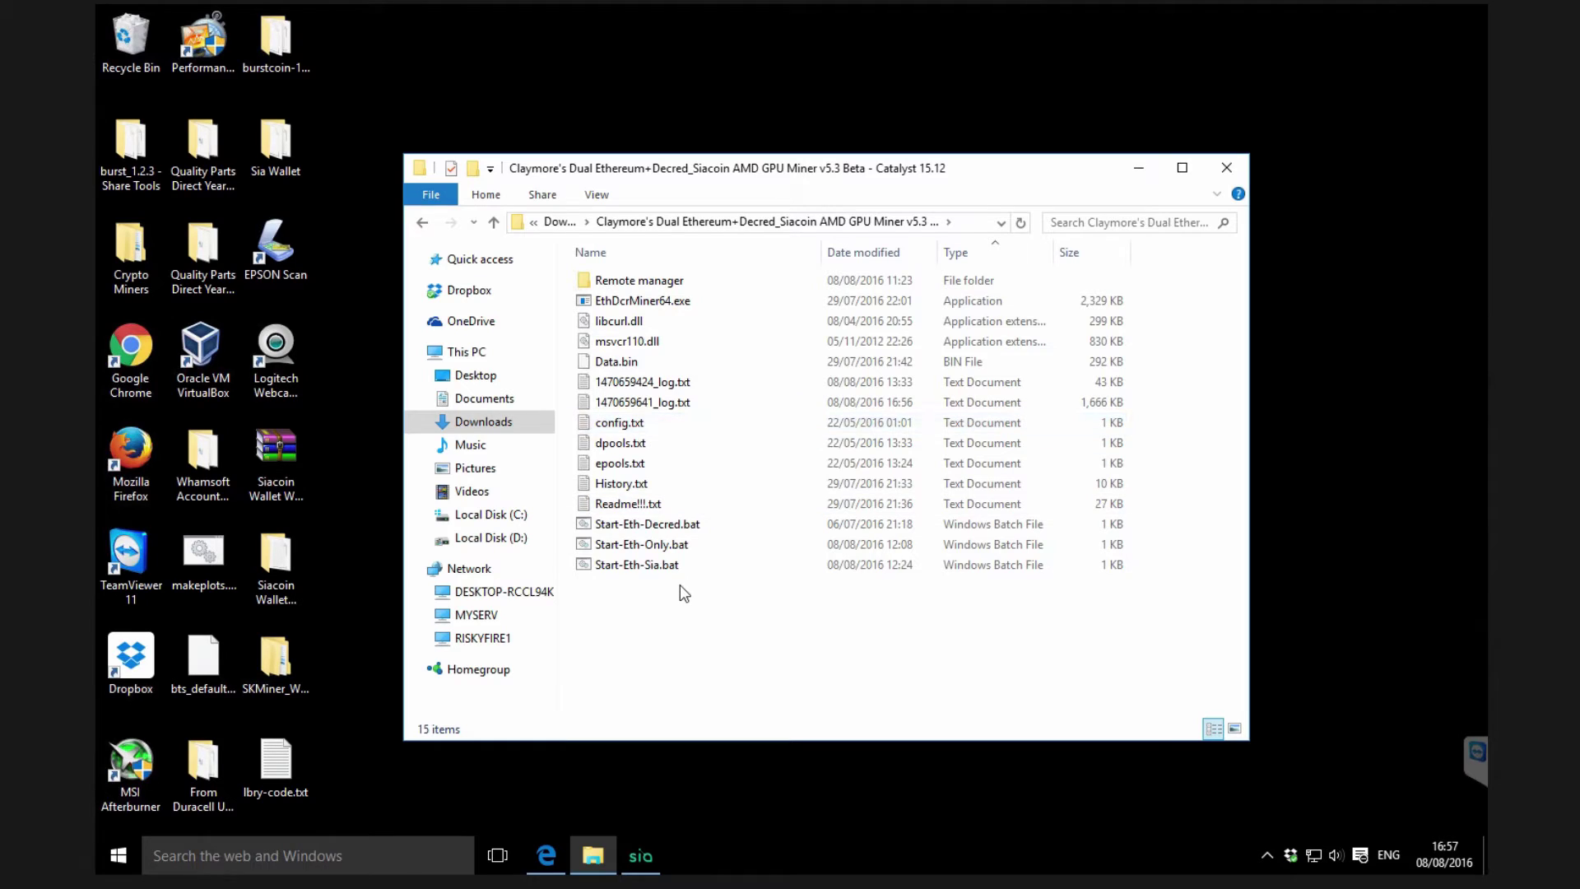
- Locate the miner's executable and batch files, and open Start-Eth-Only.bat for editing in Notepad
{"action": "left_click", "coordinate": [685, 305]}
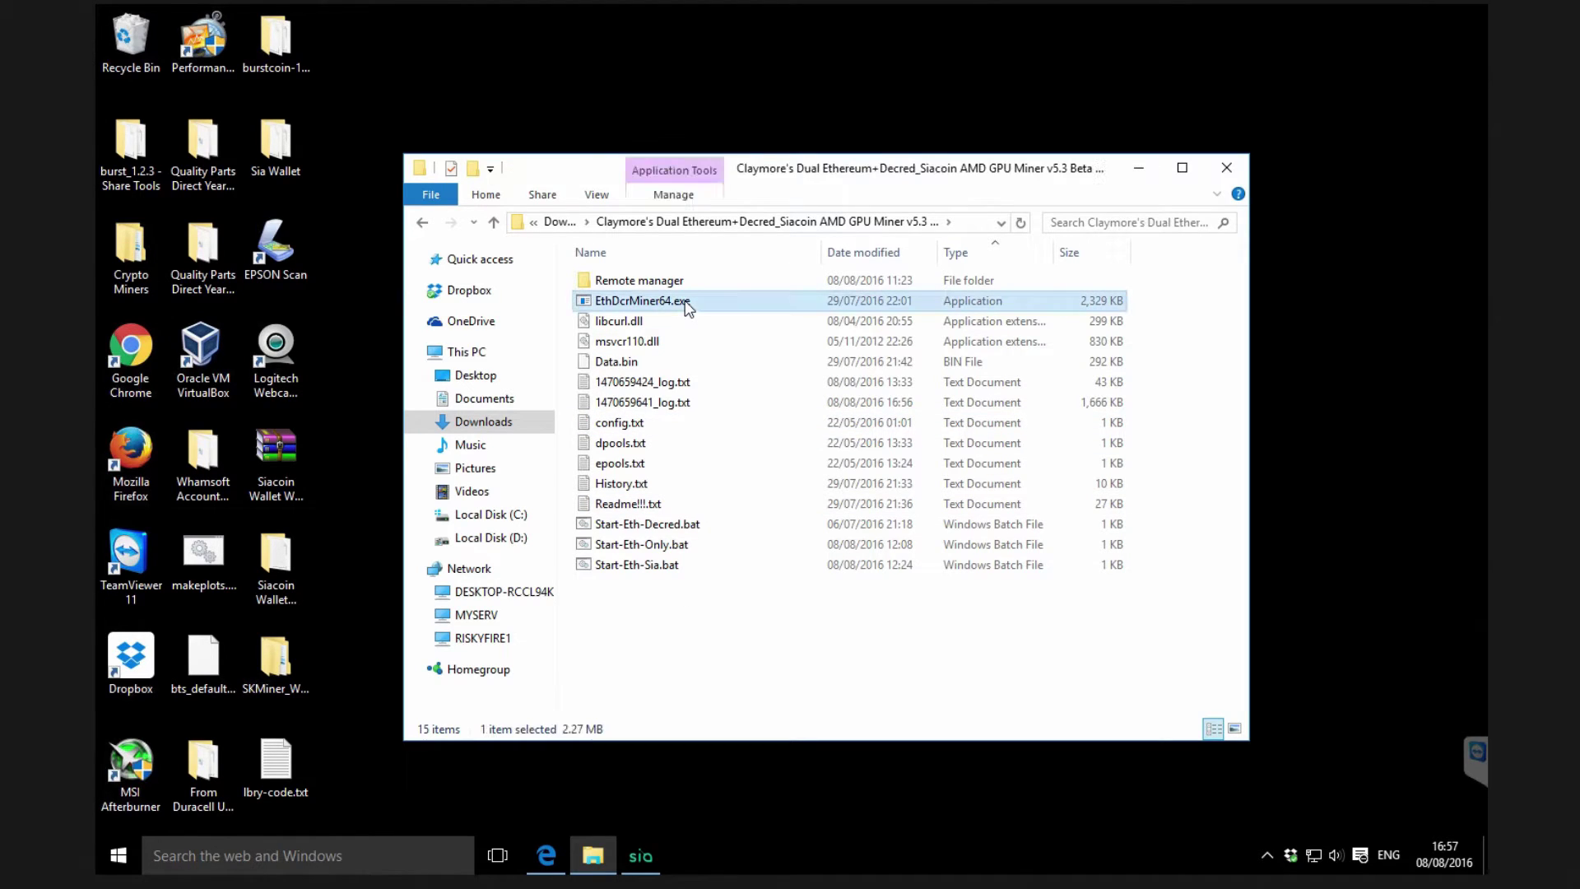
{"action": "left_click", "coordinate": [666, 573]}
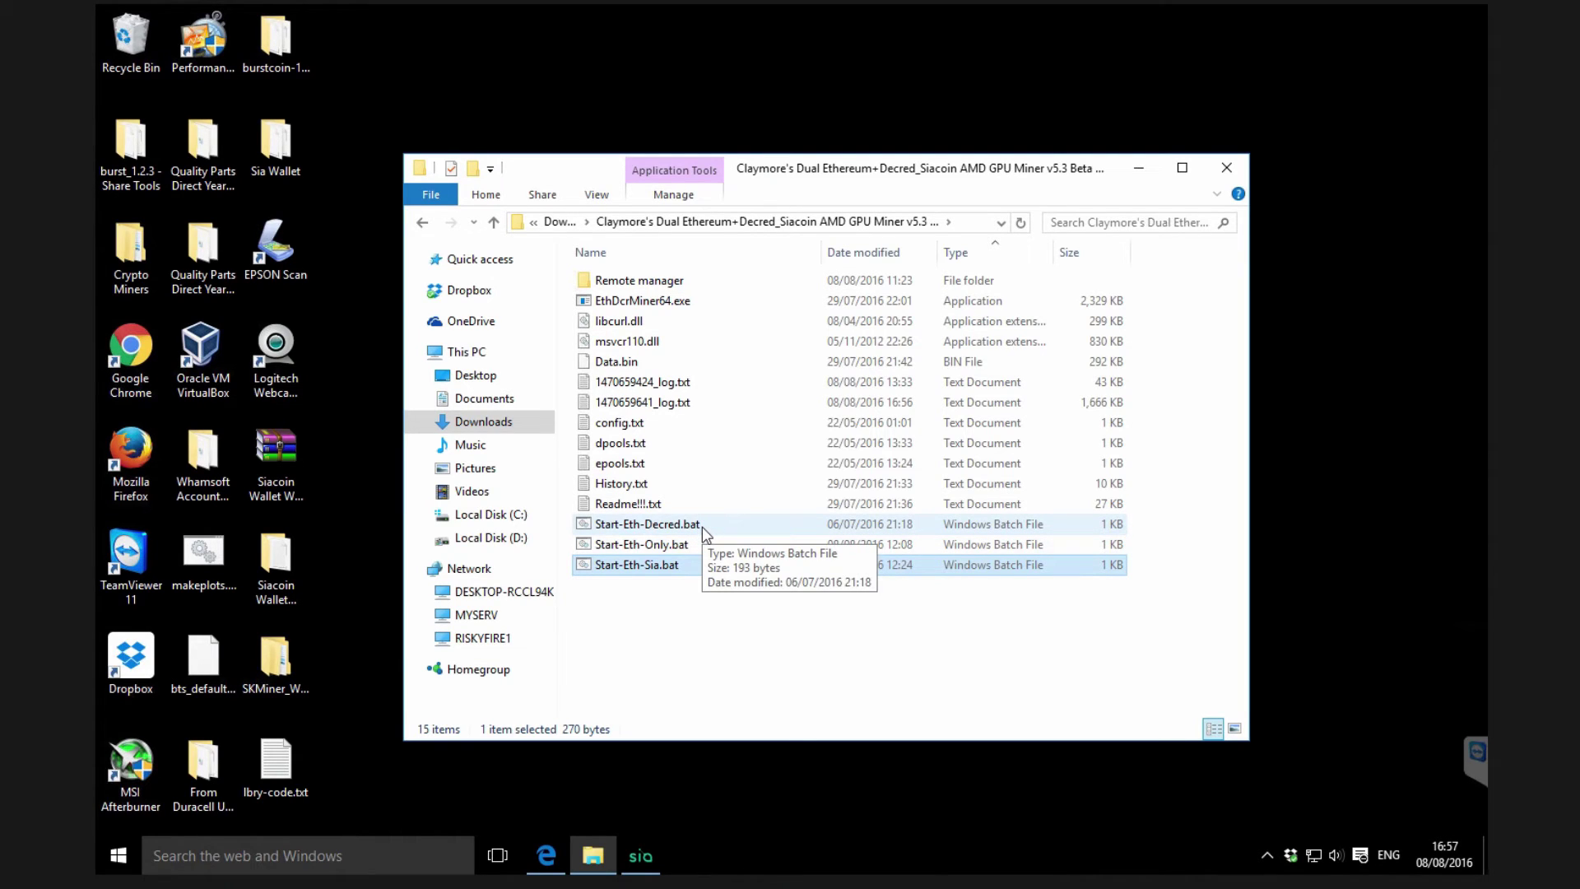
{"action": "left_click", "coordinate": [664, 545]}
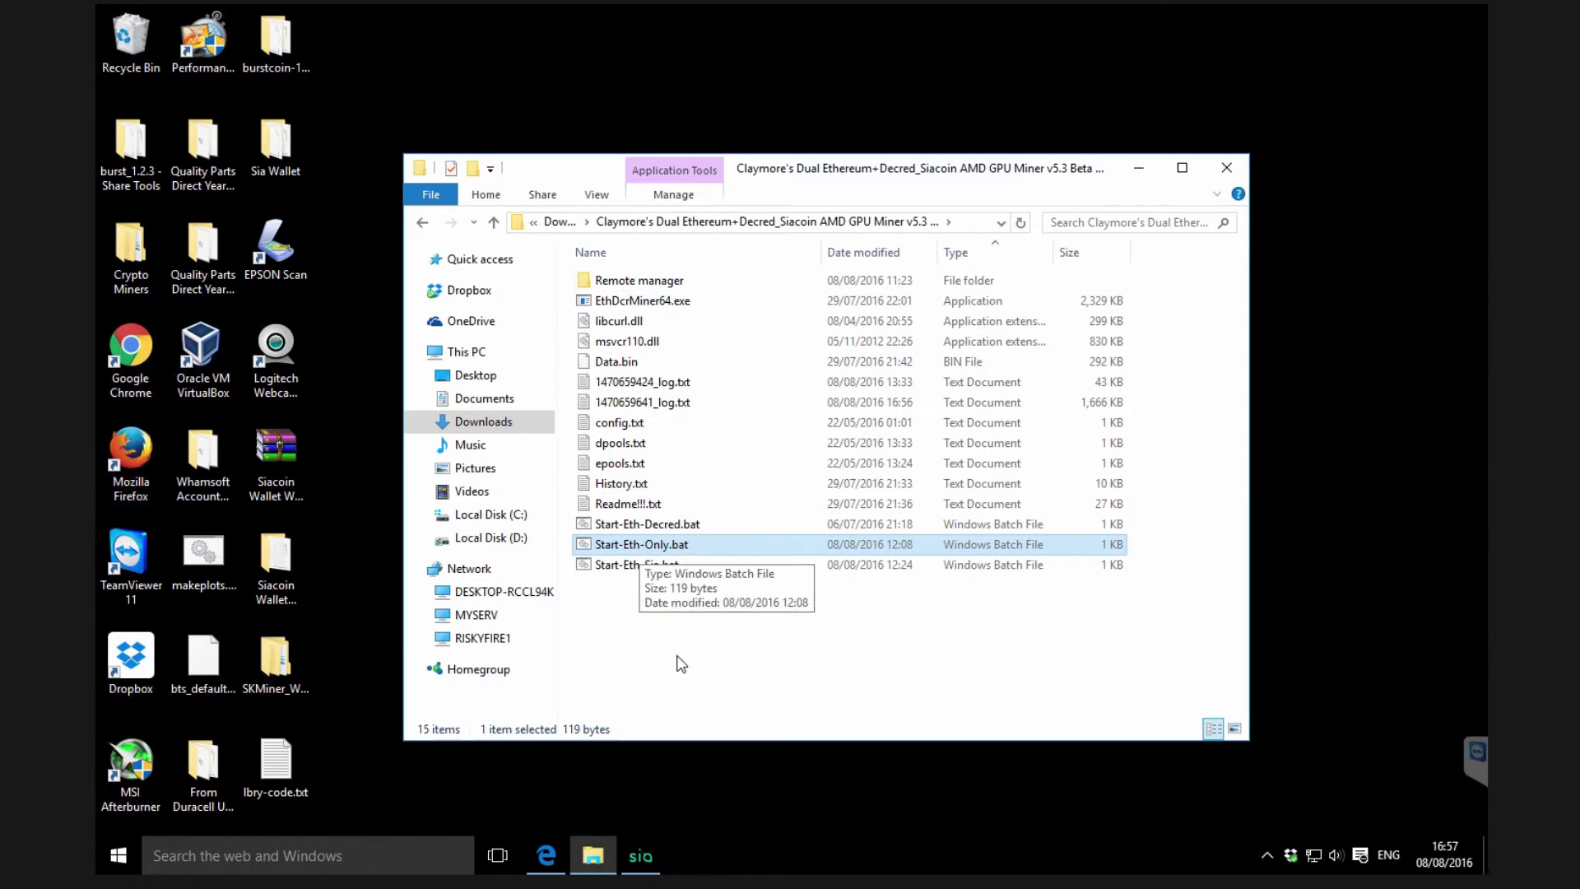
{"action": "right_click", "coordinate": [687, 545]}
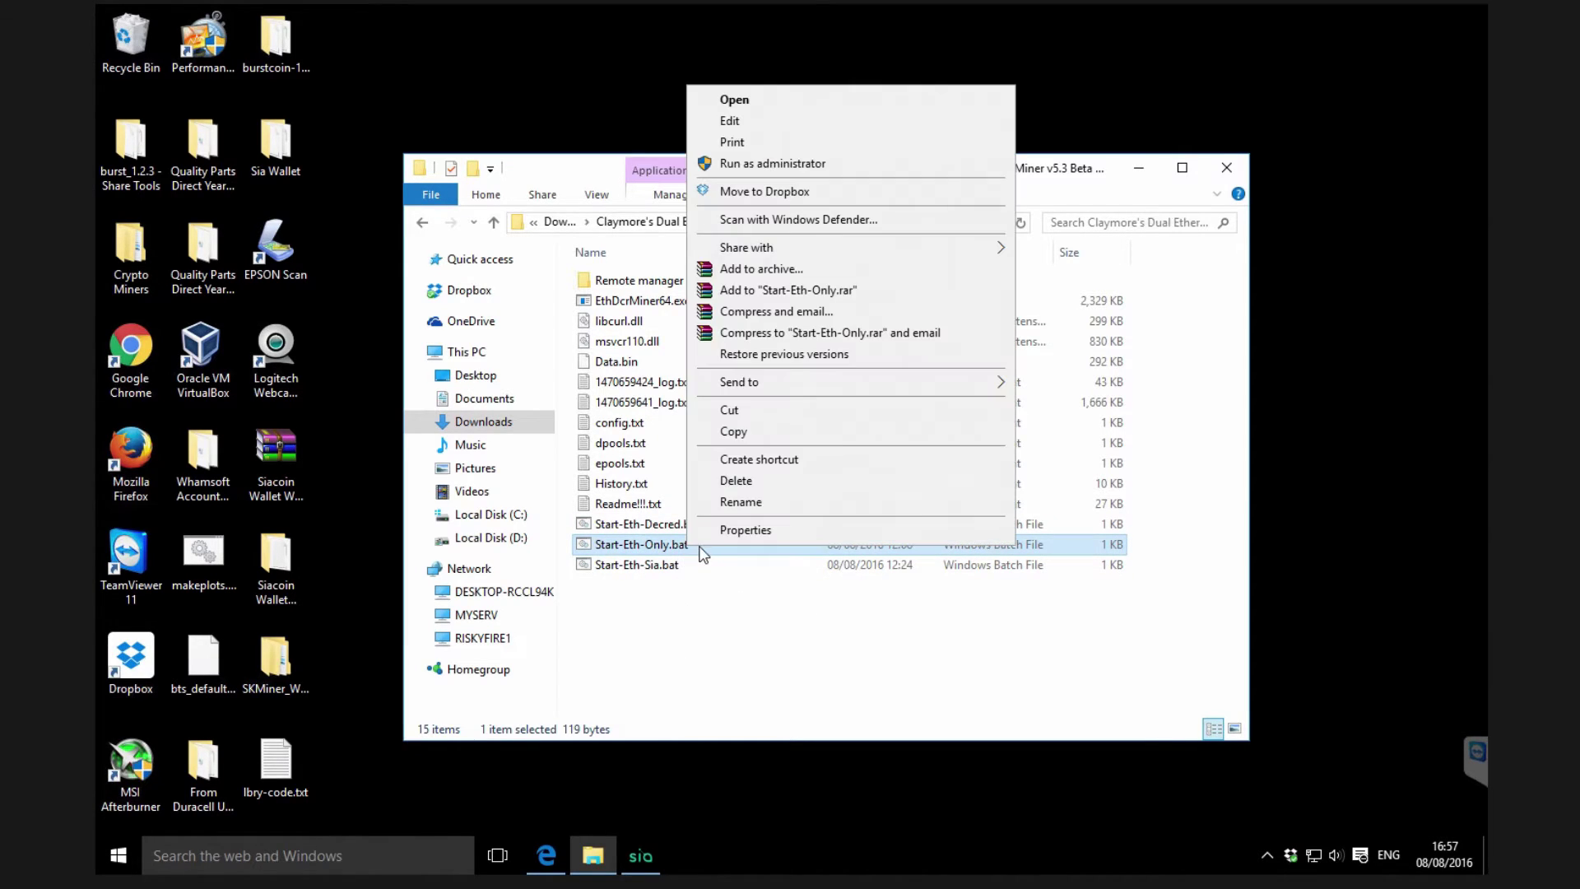
{"action": "left_click", "coordinate": [764, 123]}
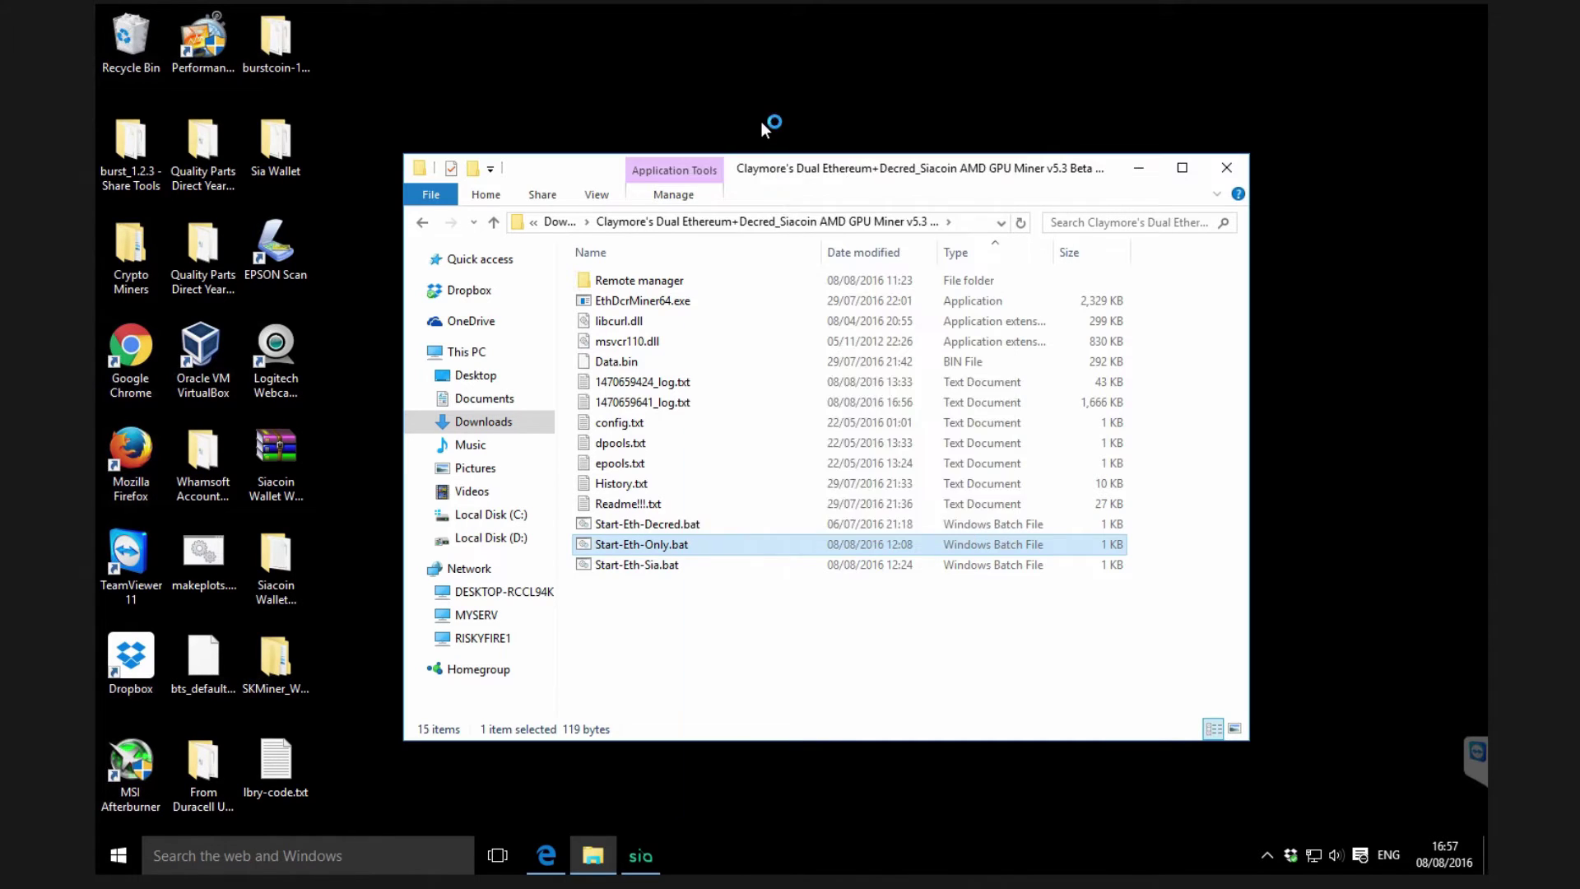
- Examine the EthDcrMiner64.exe command and its -di GPU selection parameter in Start-Eth-Only.bat
{"action": "left_click", "coordinate": [864, 452]}
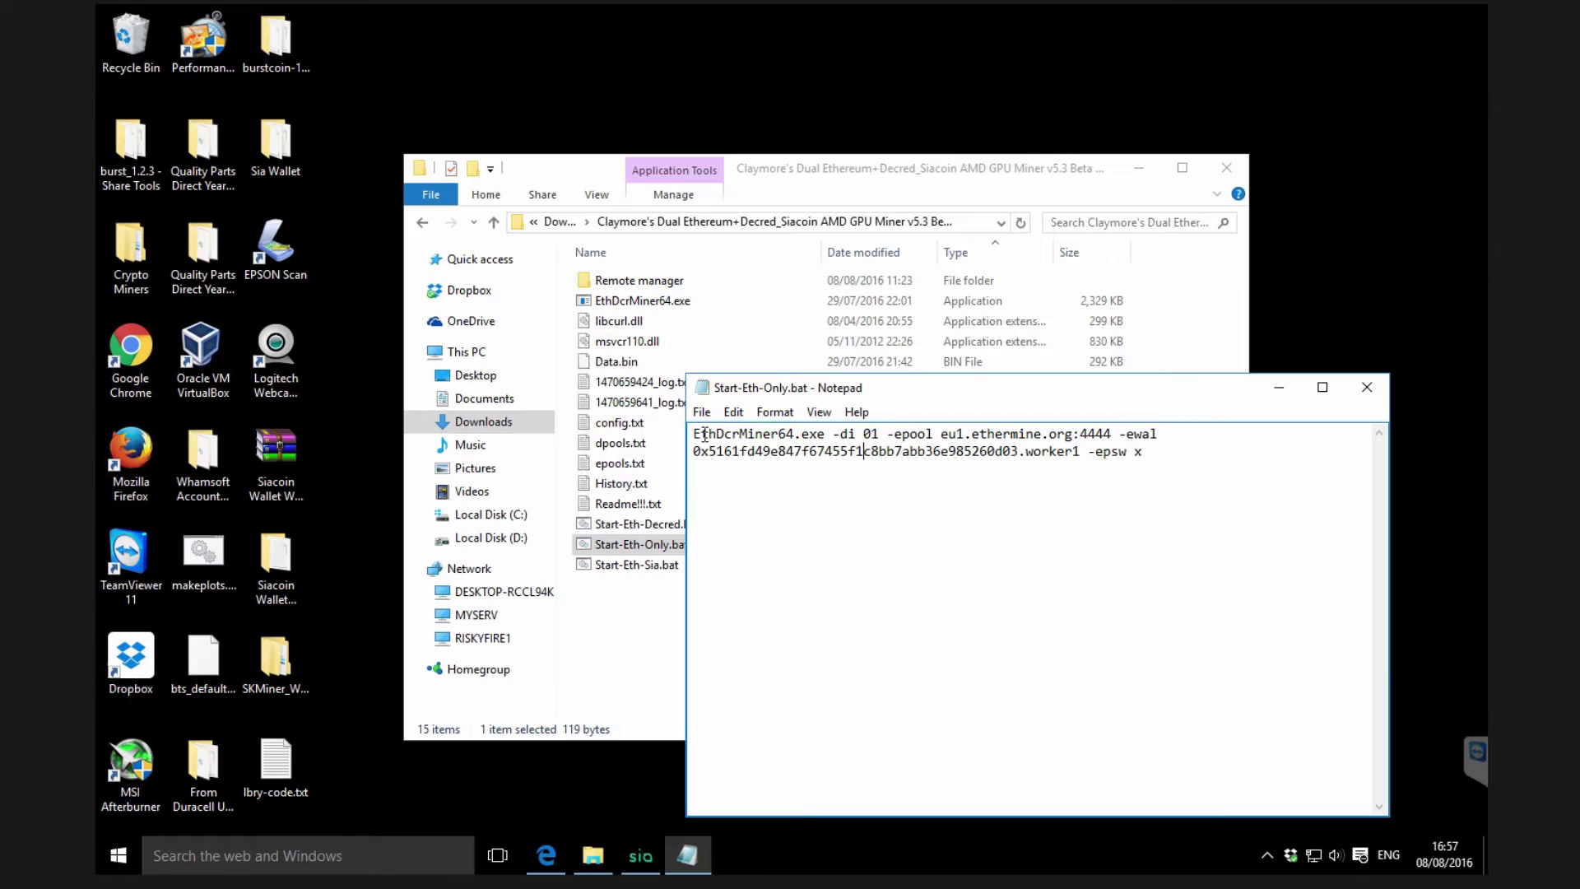
{"action": "left_click_drag", "start_coordinate": [694, 433], "coordinate": [825, 434]}
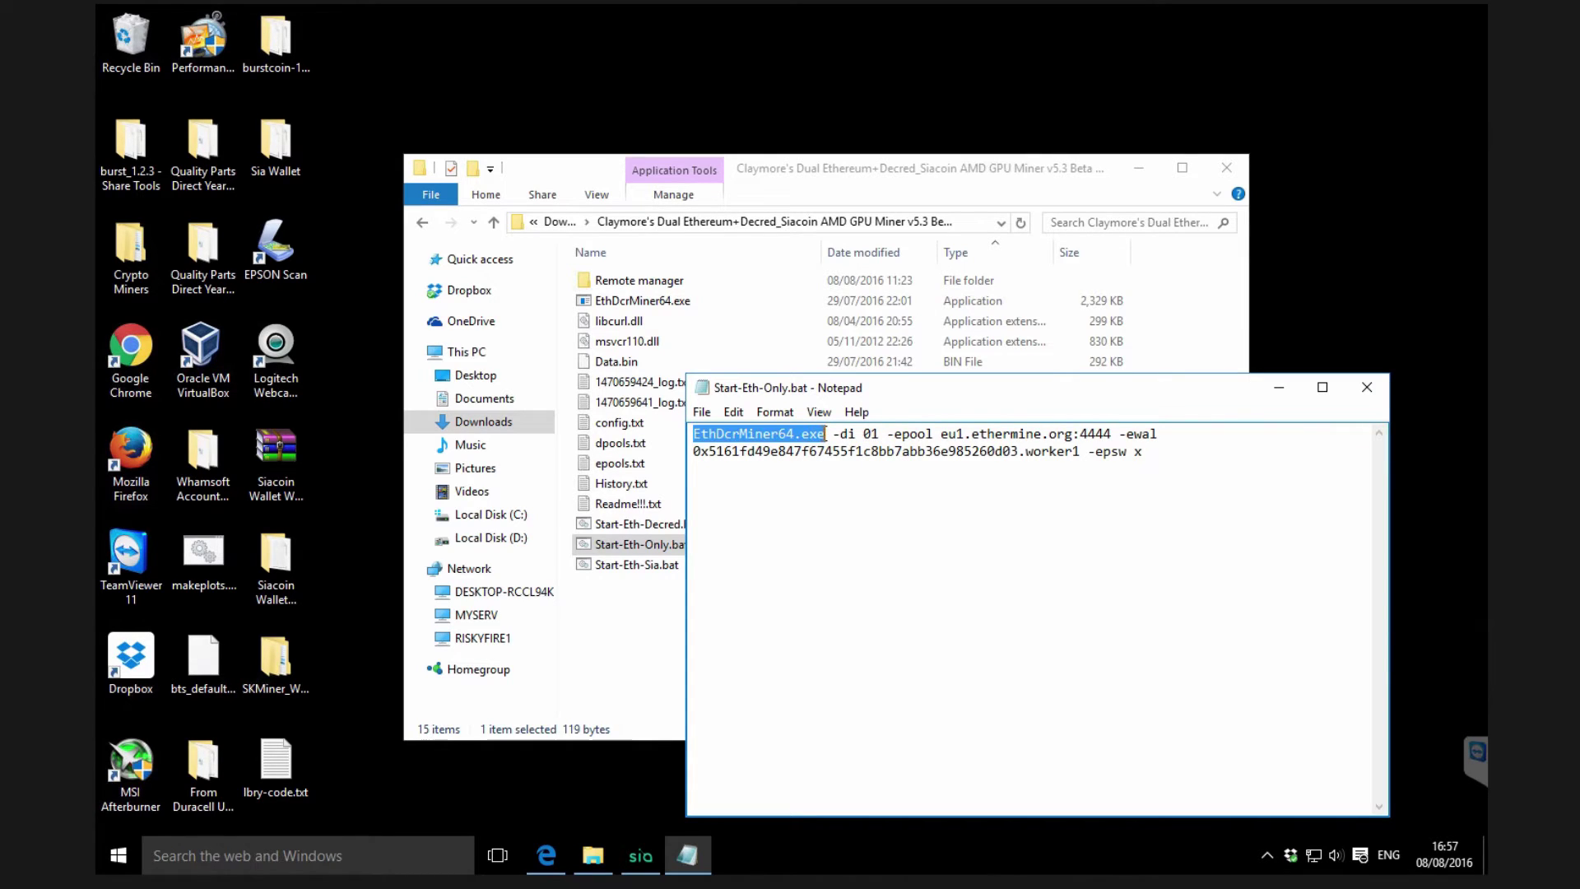
{"action": "left_click", "coordinate": [833, 434]}
{"action": "key", "text": "shift+Right"}
{"action": "key", "text": "shift+Right"}
{"action": "key", "text": "shift+Right"}
{"action": "key", "text": "shift+Right"}
{"action": "key", "text": "shift+Right"}
{"action": "key", "text": "shift+Right"}
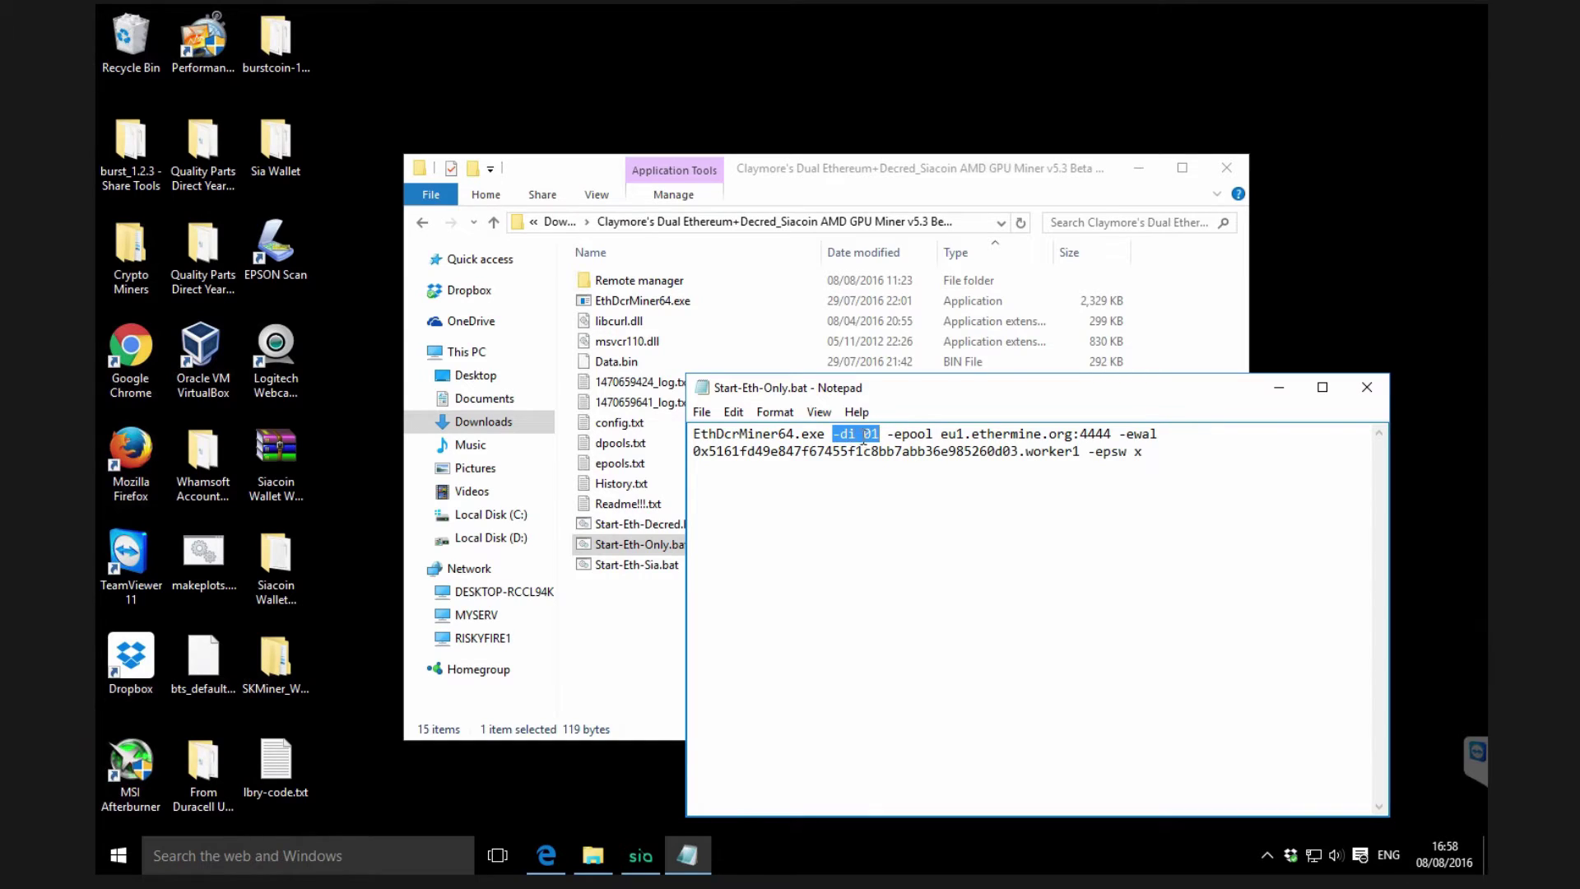
{"action": "left_click", "coordinate": [877, 436]}
{"action": "left_click_drag", "start_coordinate": [832, 435], "coordinate": [879, 431]}
- Highlight the Ethereum mining pool address and port that follow -epool
{"action": "left_click", "coordinate": [1176, 453]}
{"action": "left_click", "coordinate": [1172, 439]}
{"action": "left_click_drag", "start_coordinate": [939, 434], "coordinate": [1112, 434]}
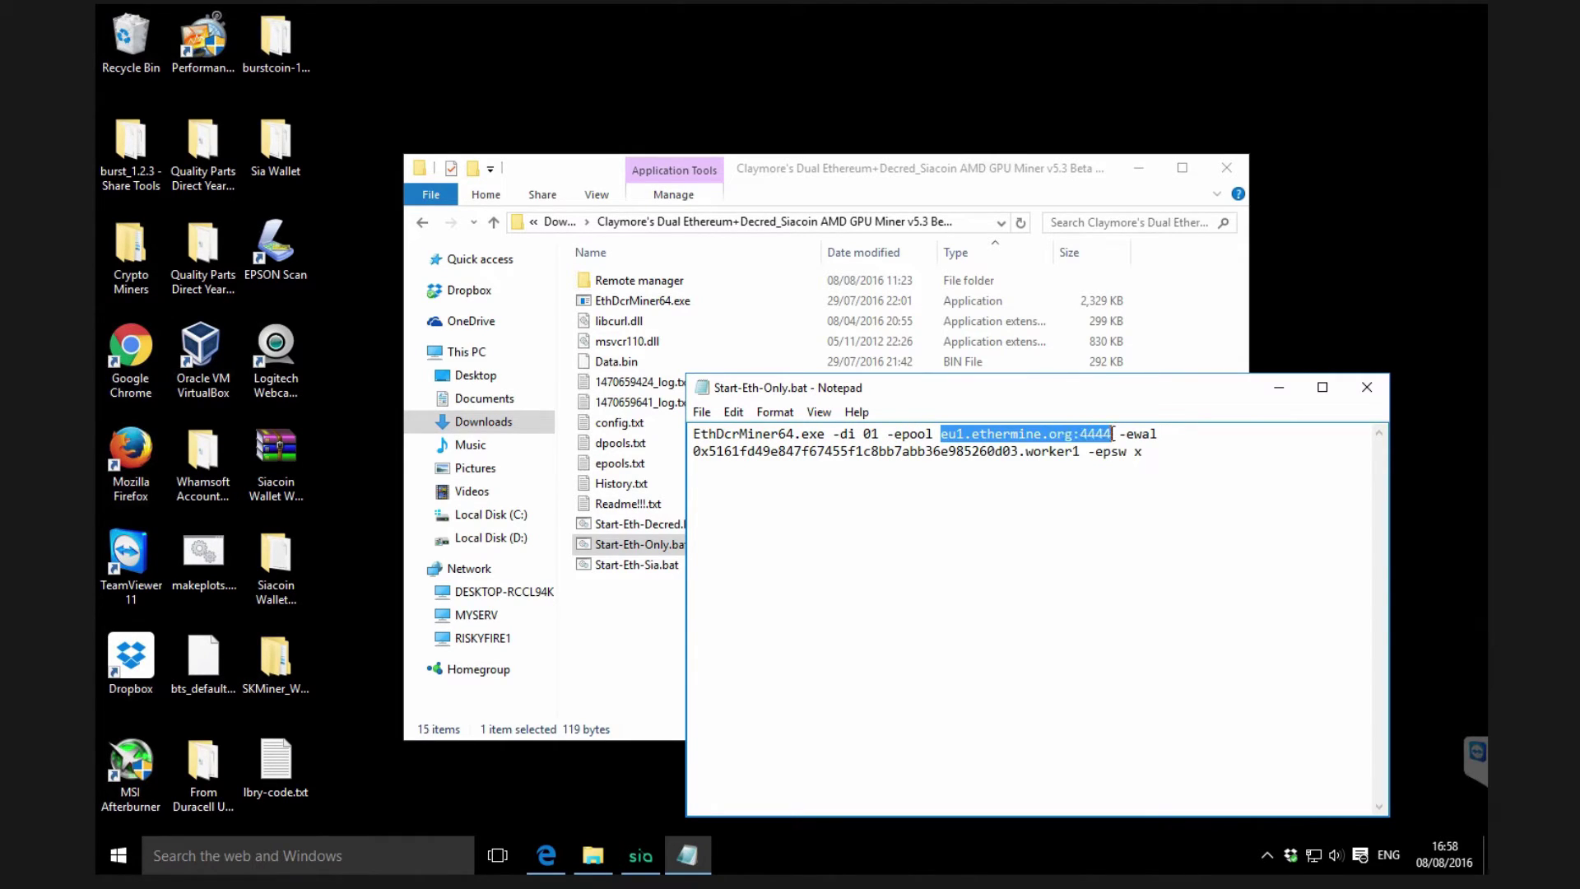
{"action": "left_click", "coordinate": [1155, 453]}
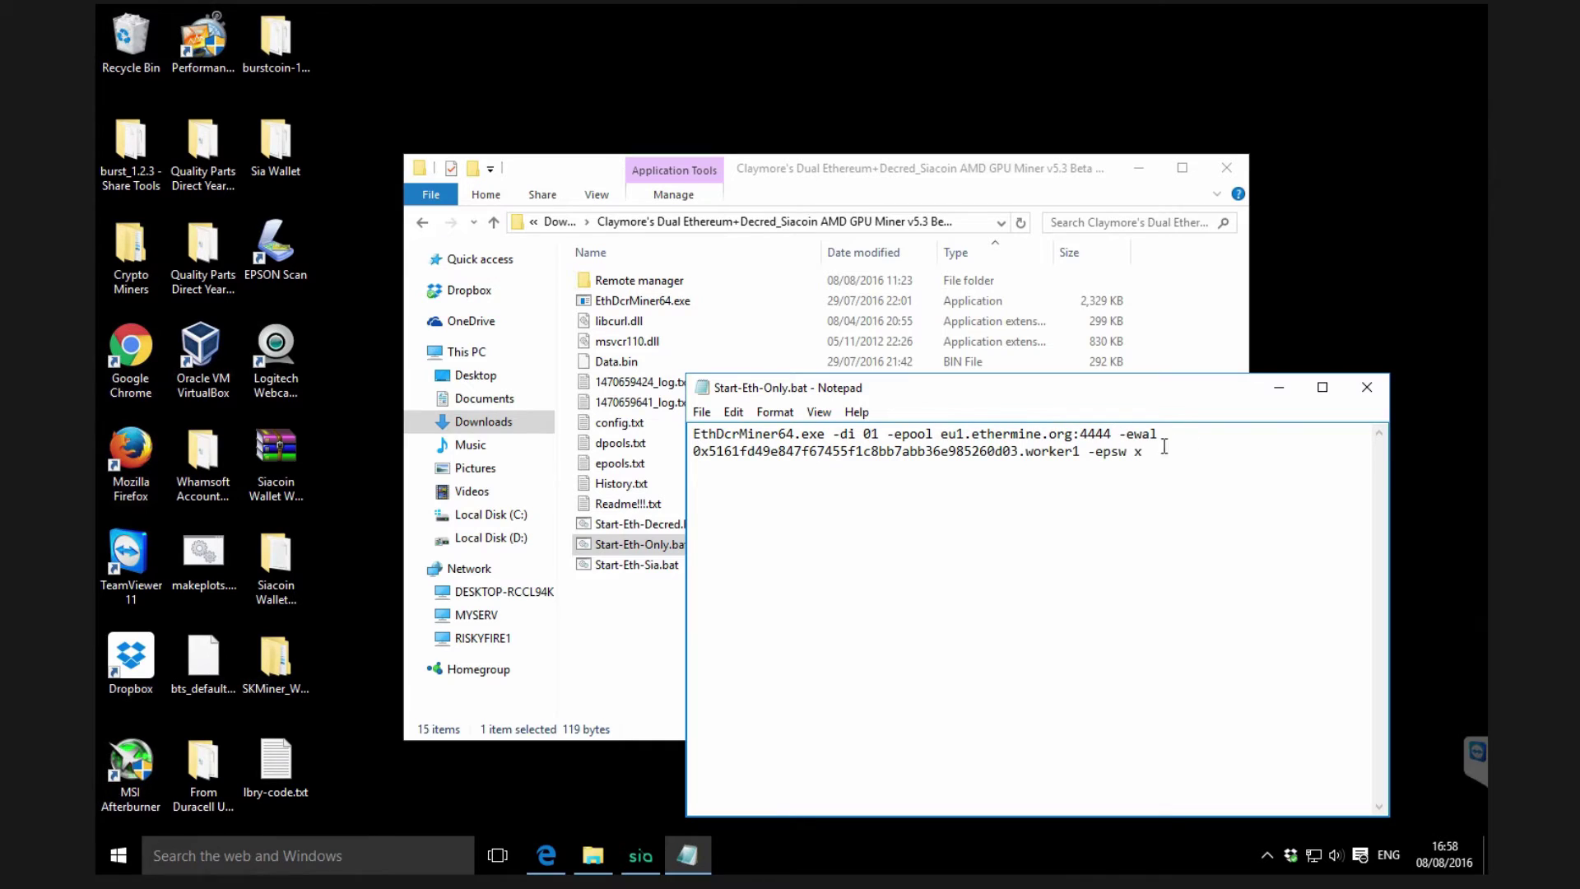
- Examine the -ewal parameter with its wallet address and worker name, and close Start-Eth-Only.bat without changes
{"action": "left_click", "coordinate": [1117, 434]}
{"action": "left_click", "coordinate": [1166, 434], "text": "shift"}
{"action": "left_click", "coordinate": [695, 452]}
{"action": "left_click_drag", "start_coordinate": [696, 452], "coordinate": [1020, 453]}
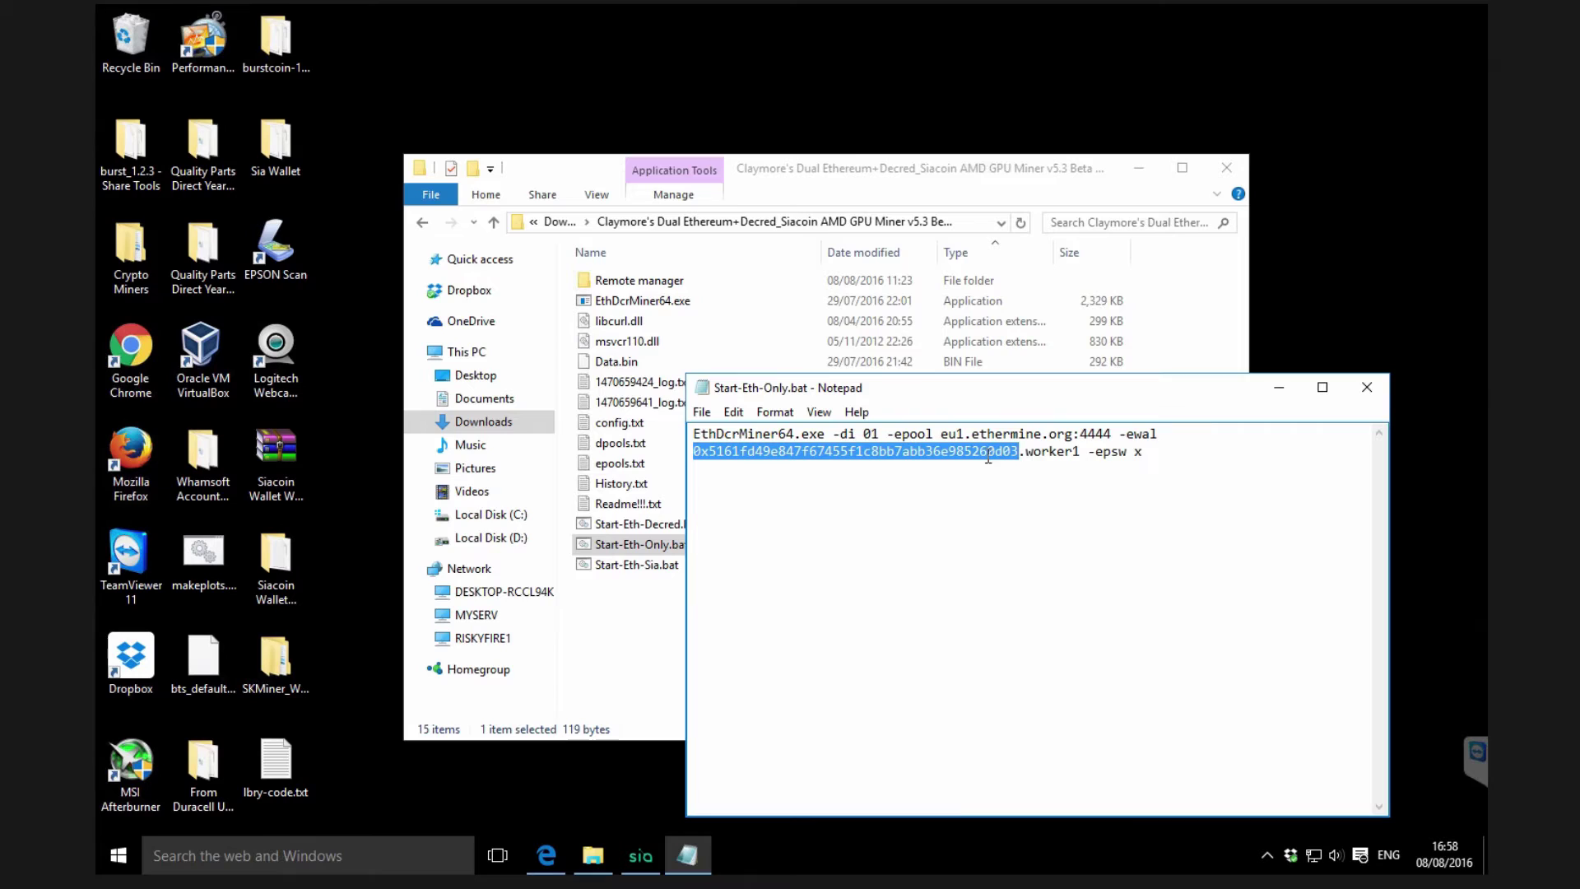
{"action": "left_click", "coordinate": [1023, 457]}
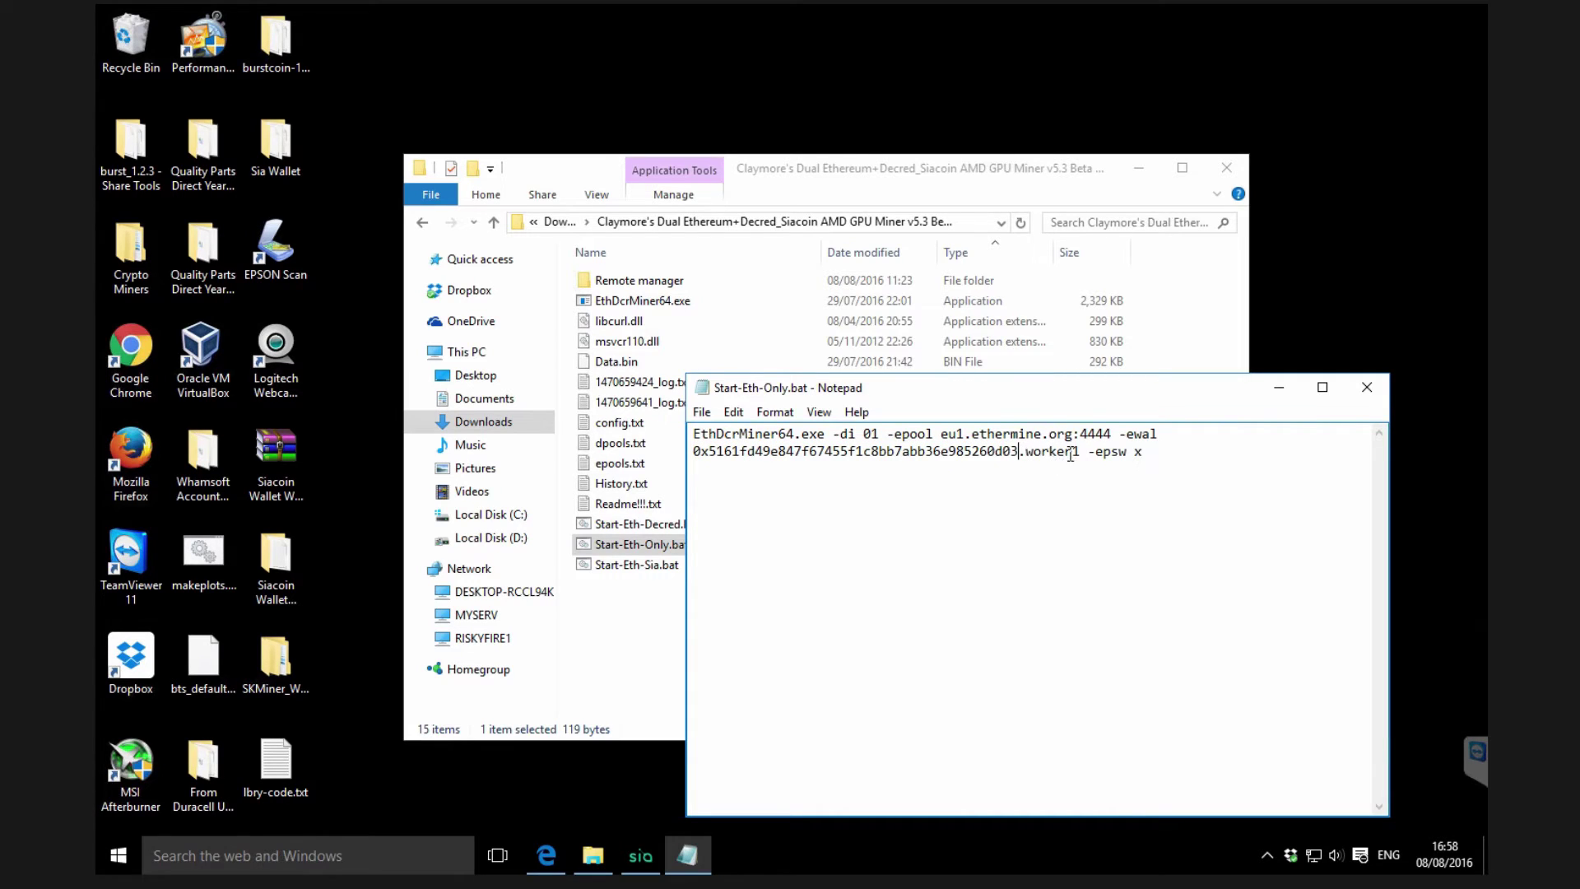
{"action": "left_click", "coordinate": [1075, 453], "text": "shift"}
{"action": "left_click", "coordinate": [1078, 451]}
{"action": "left_click", "coordinate": [1095, 453]}
{"action": "left_click", "coordinate": [1370, 388]}
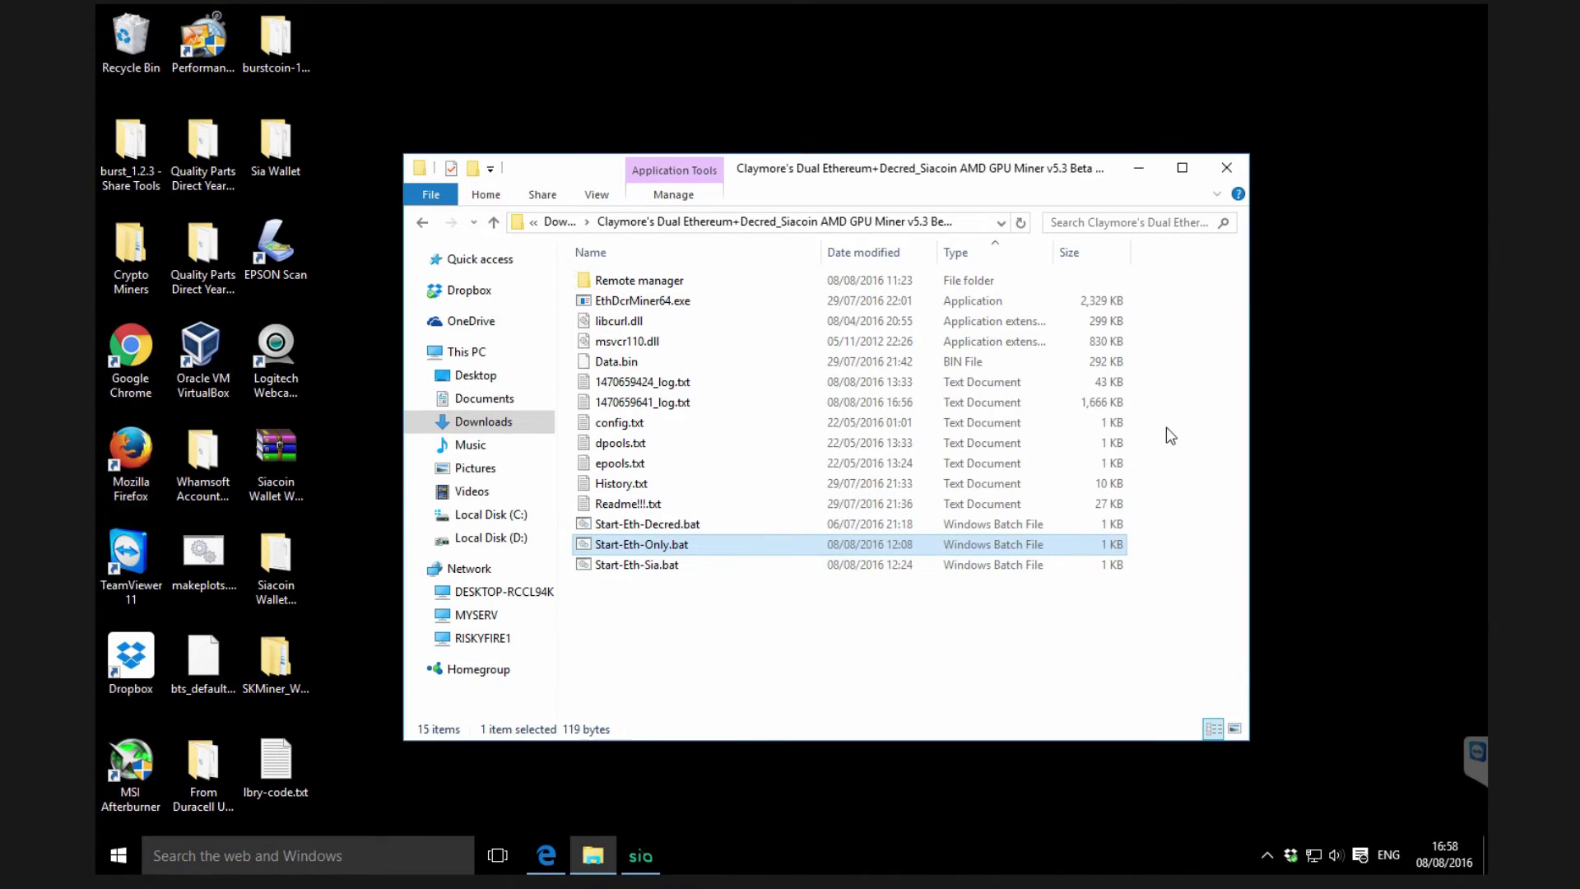
- Run Start-Eth-Only.bat to test Ethereum-only mining, and close the miner's console window
{"action": "left_click", "coordinate": [877, 614]}
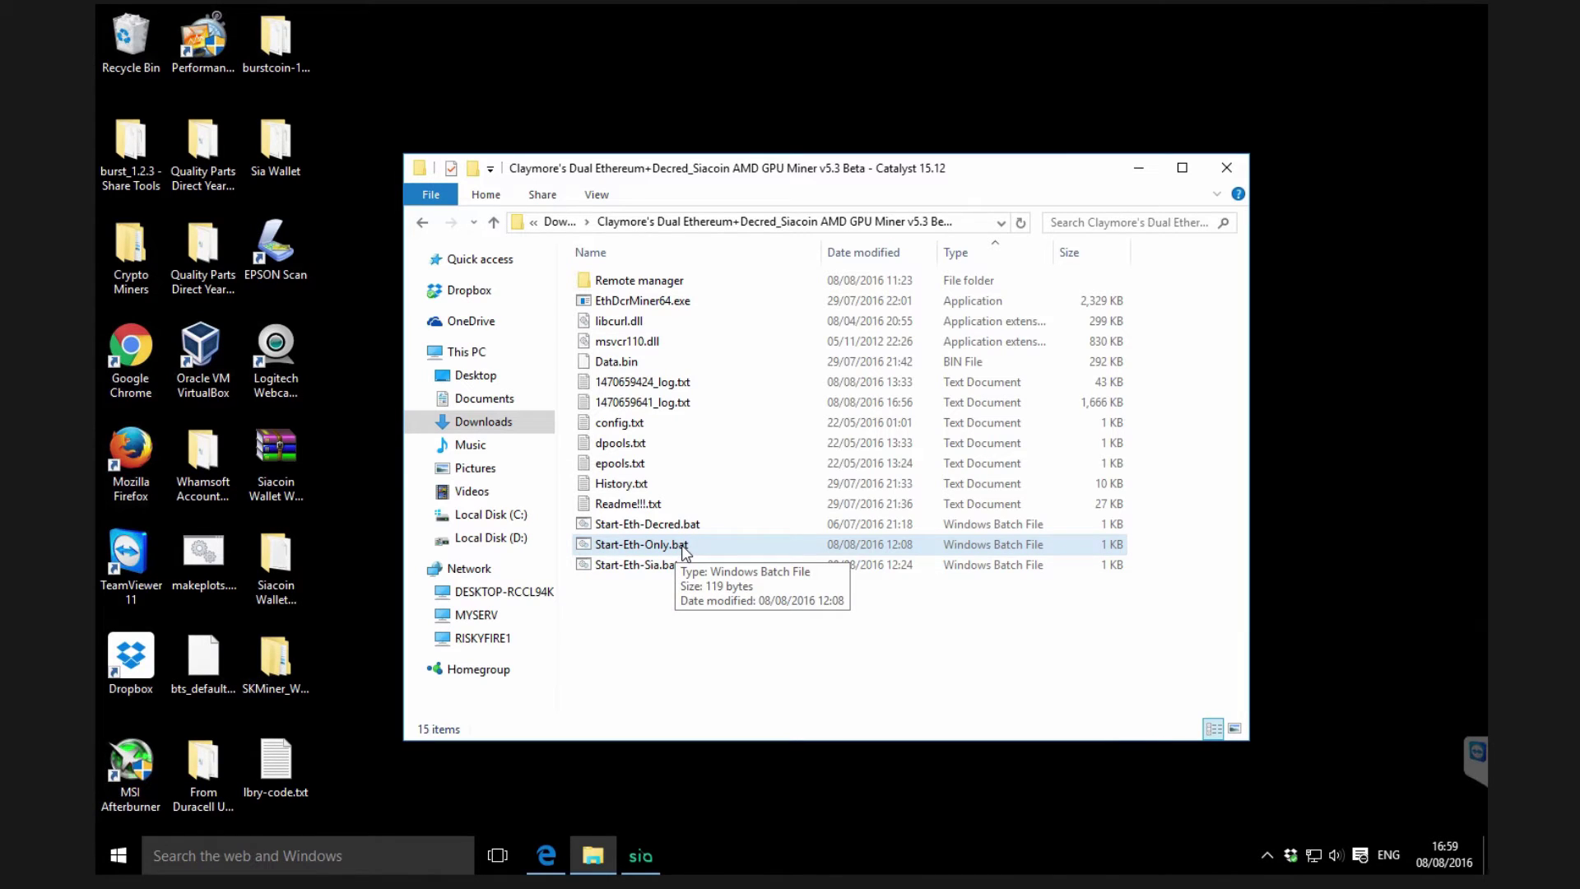
{"action": "double_click", "coordinate": [682, 545]}
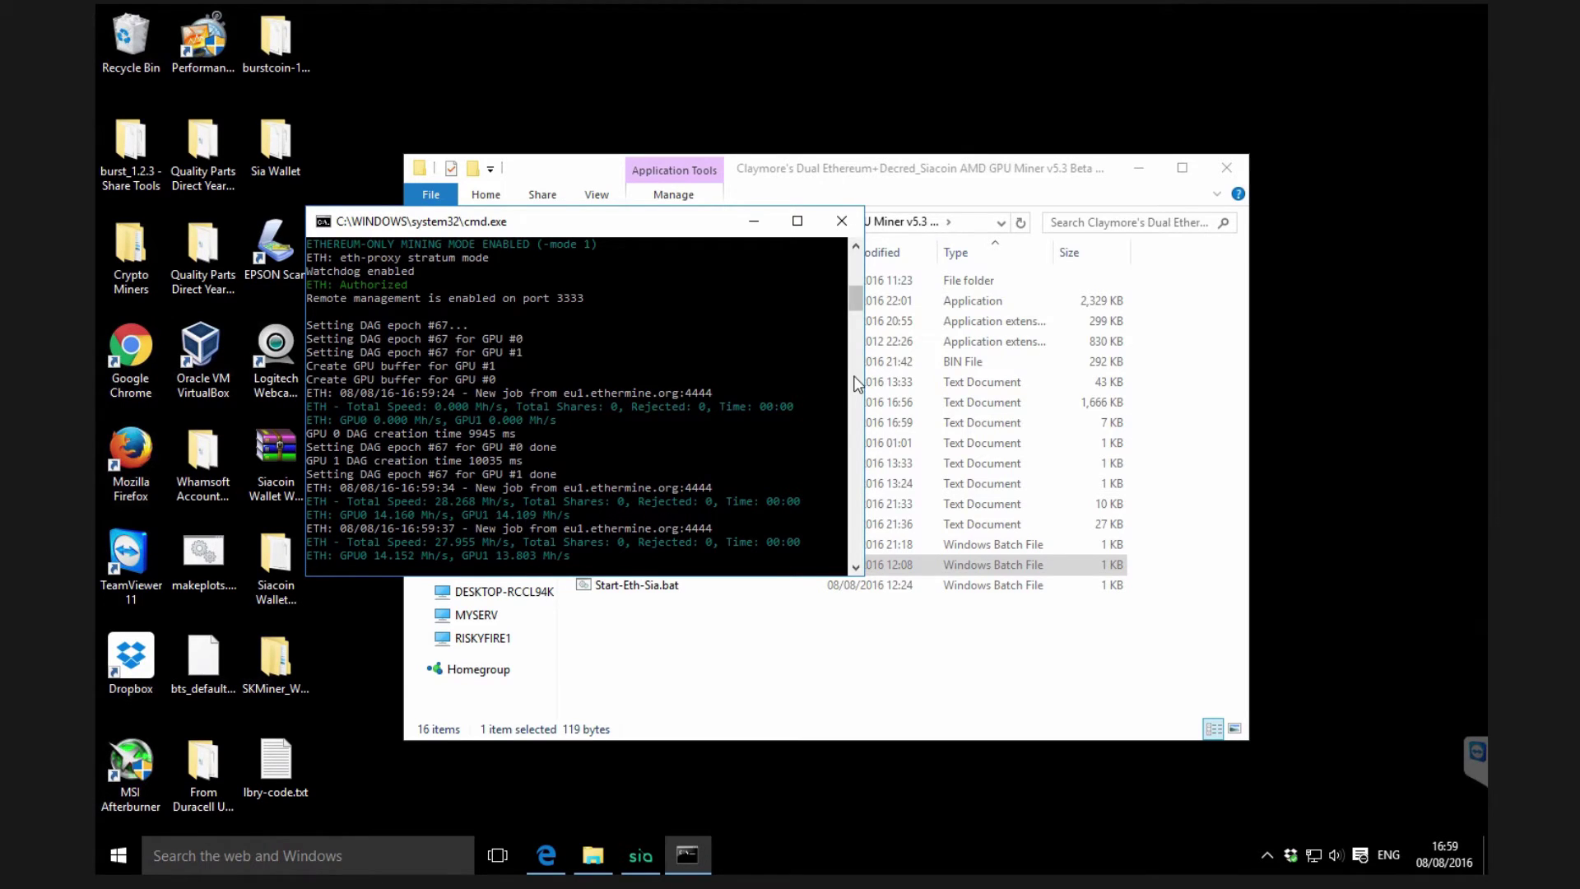
{"action": "left_click", "coordinate": [842, 221]}
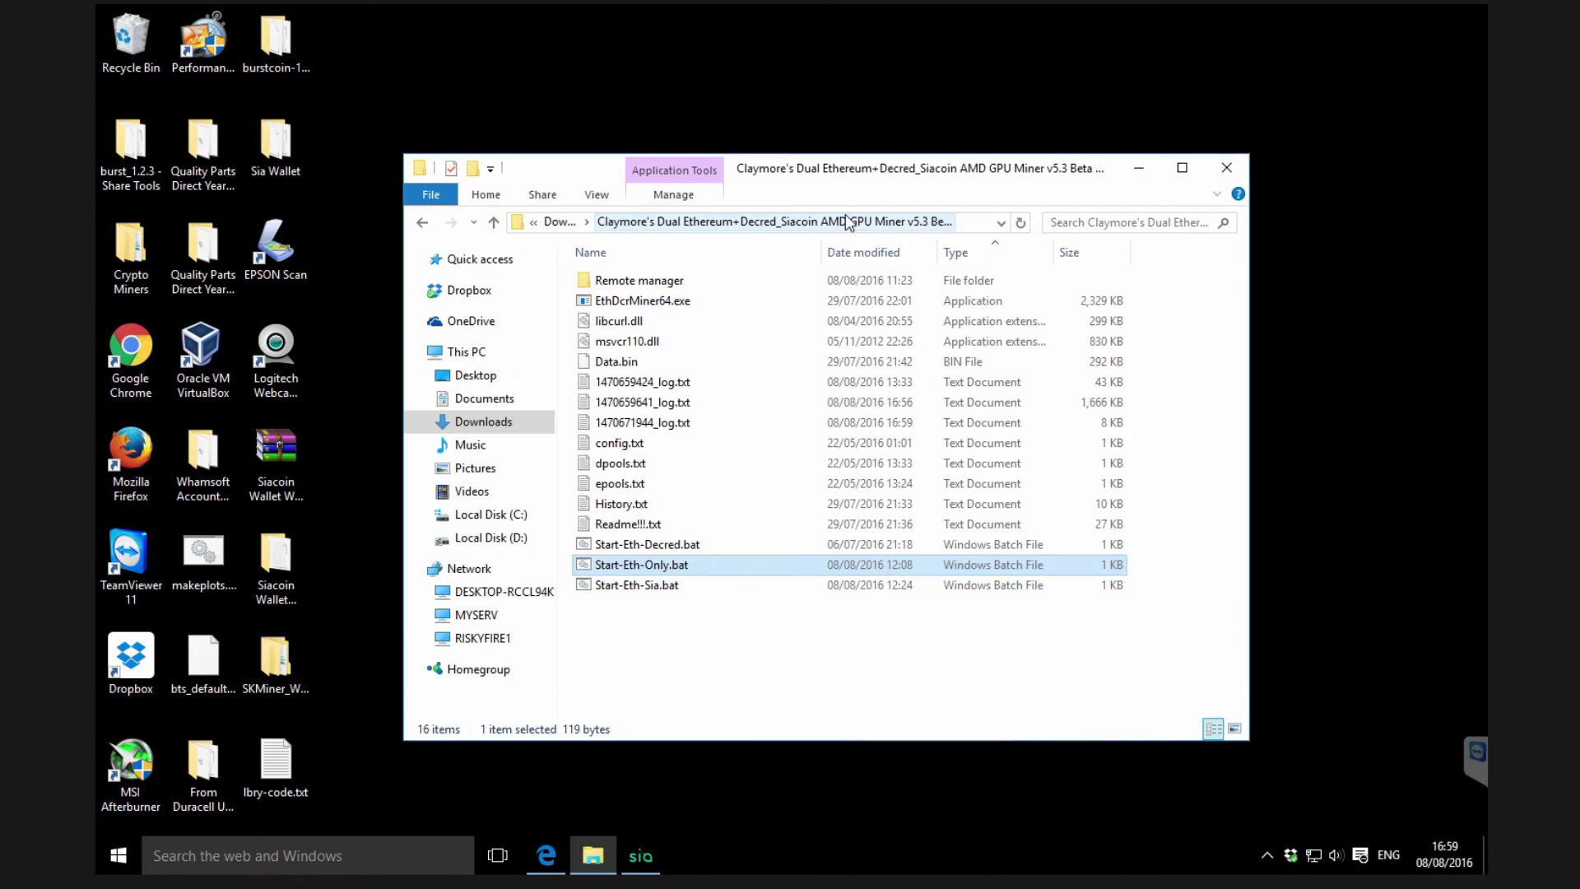
- Open Start-Eth-Decred.bat for editing in Notepad
{"action": "left_click", "coordinate": [652, 543]}
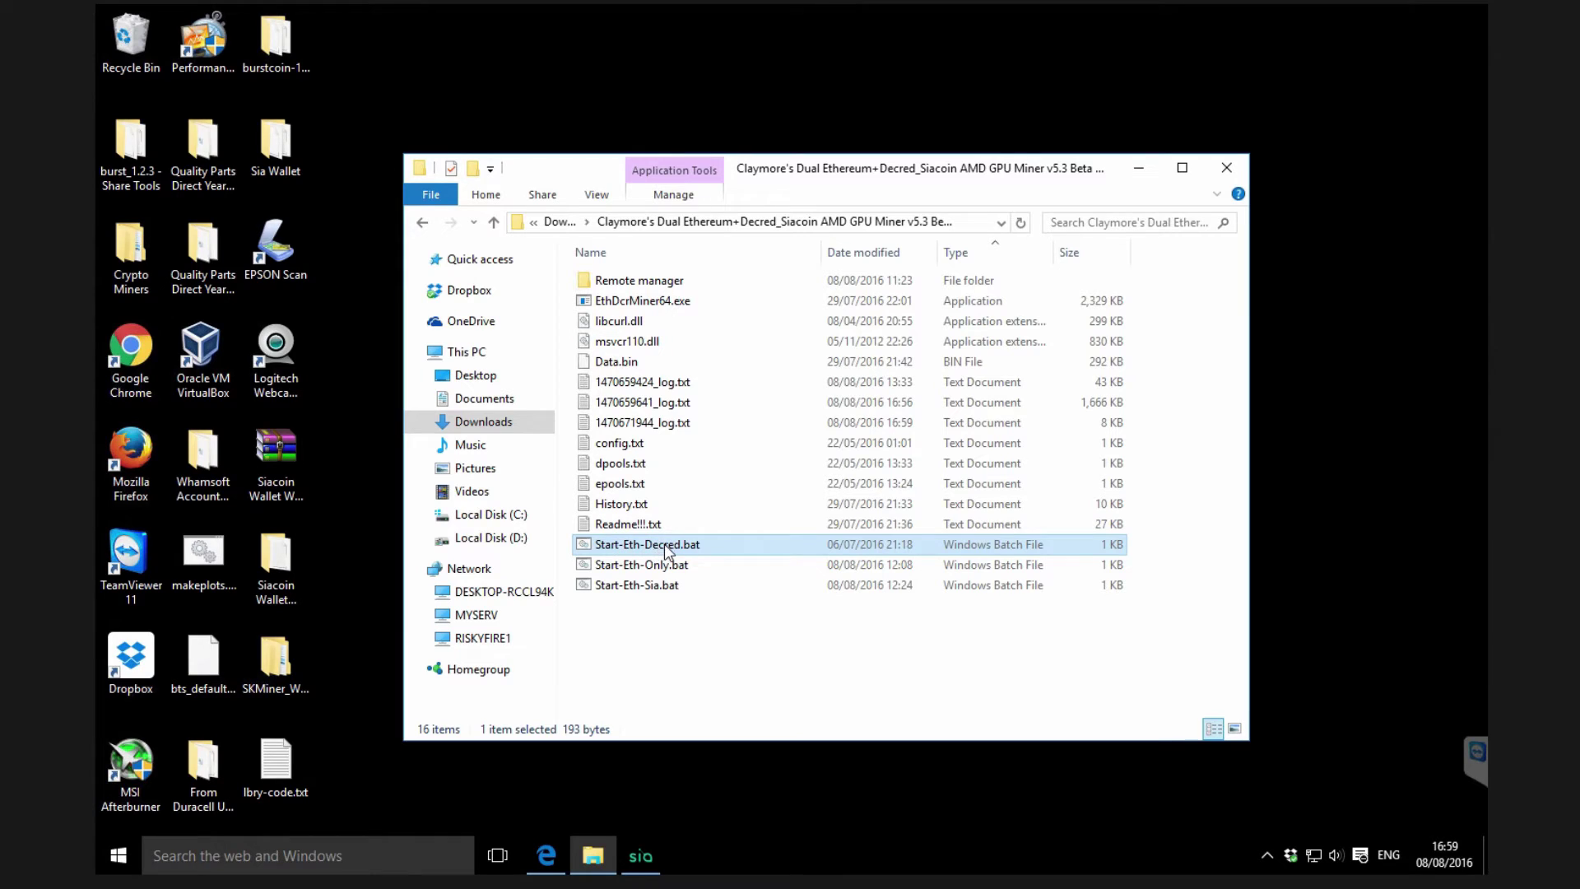
{"action": "right_click", "coordinate": [664, 545]}
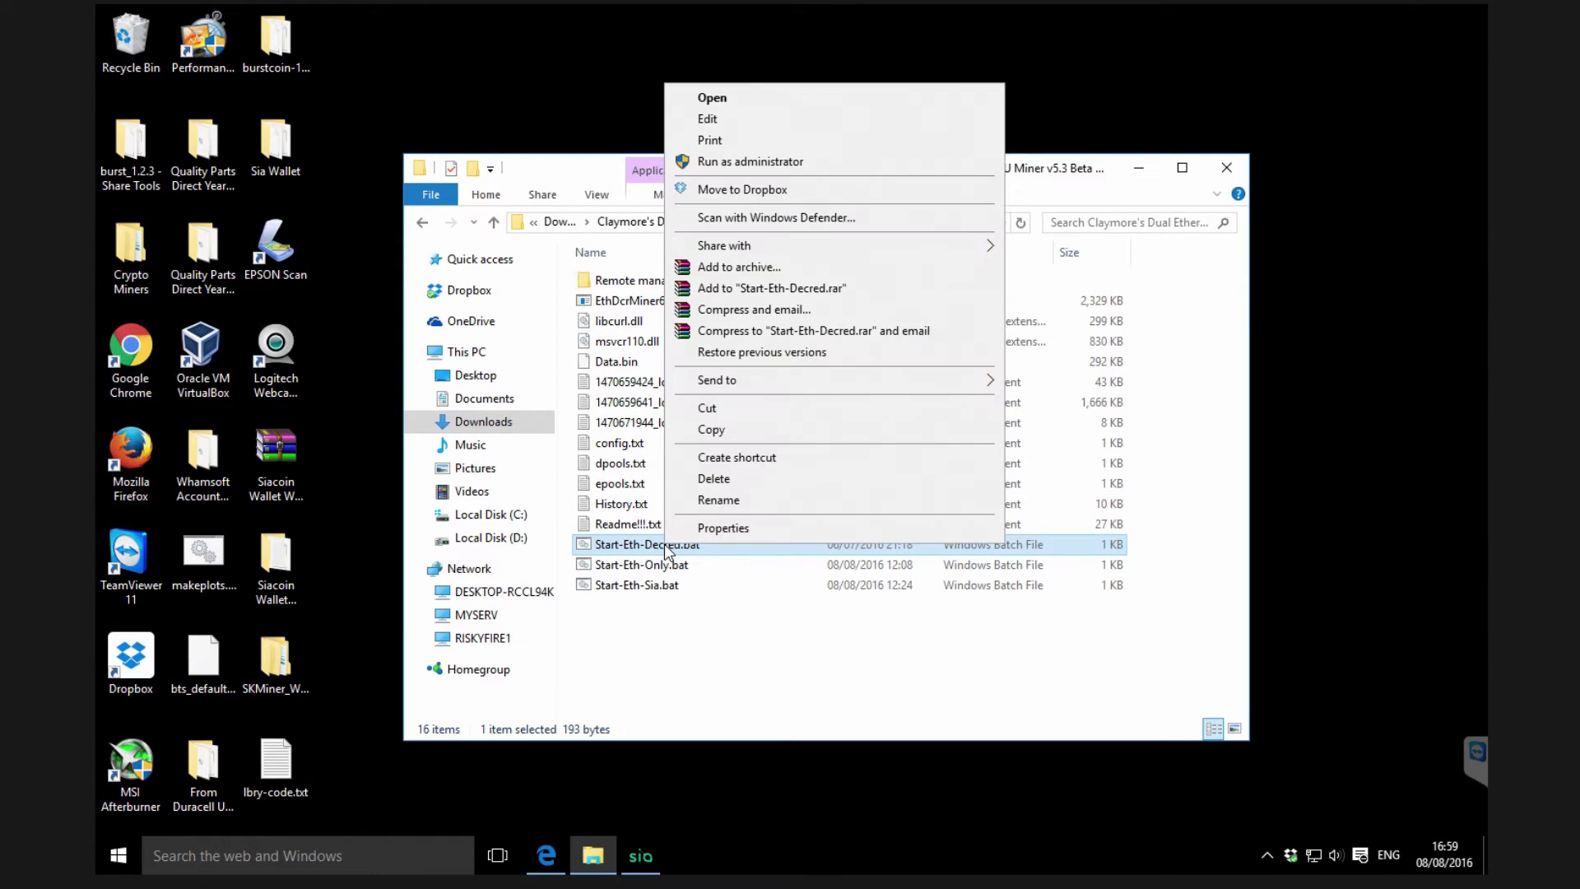
{"action": "left_click", "coordinate": [719, 120]}
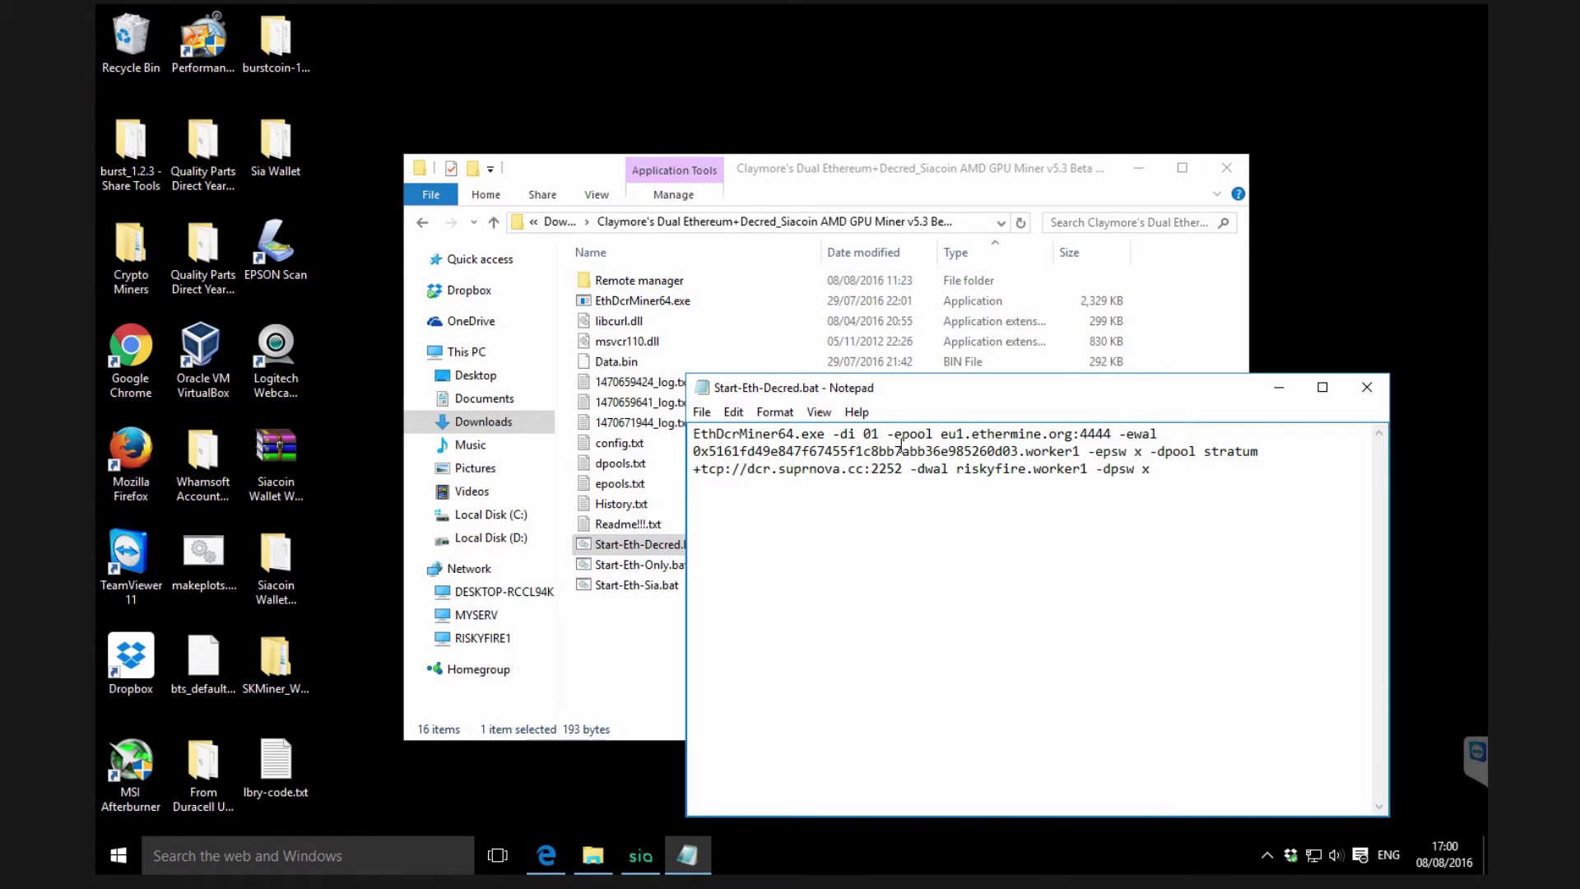
- Examine the Ethereum portion of the dual-mining command and the Decred pool address after -dpool
{"action": "left_click", "coordinate": [1167, 465]}
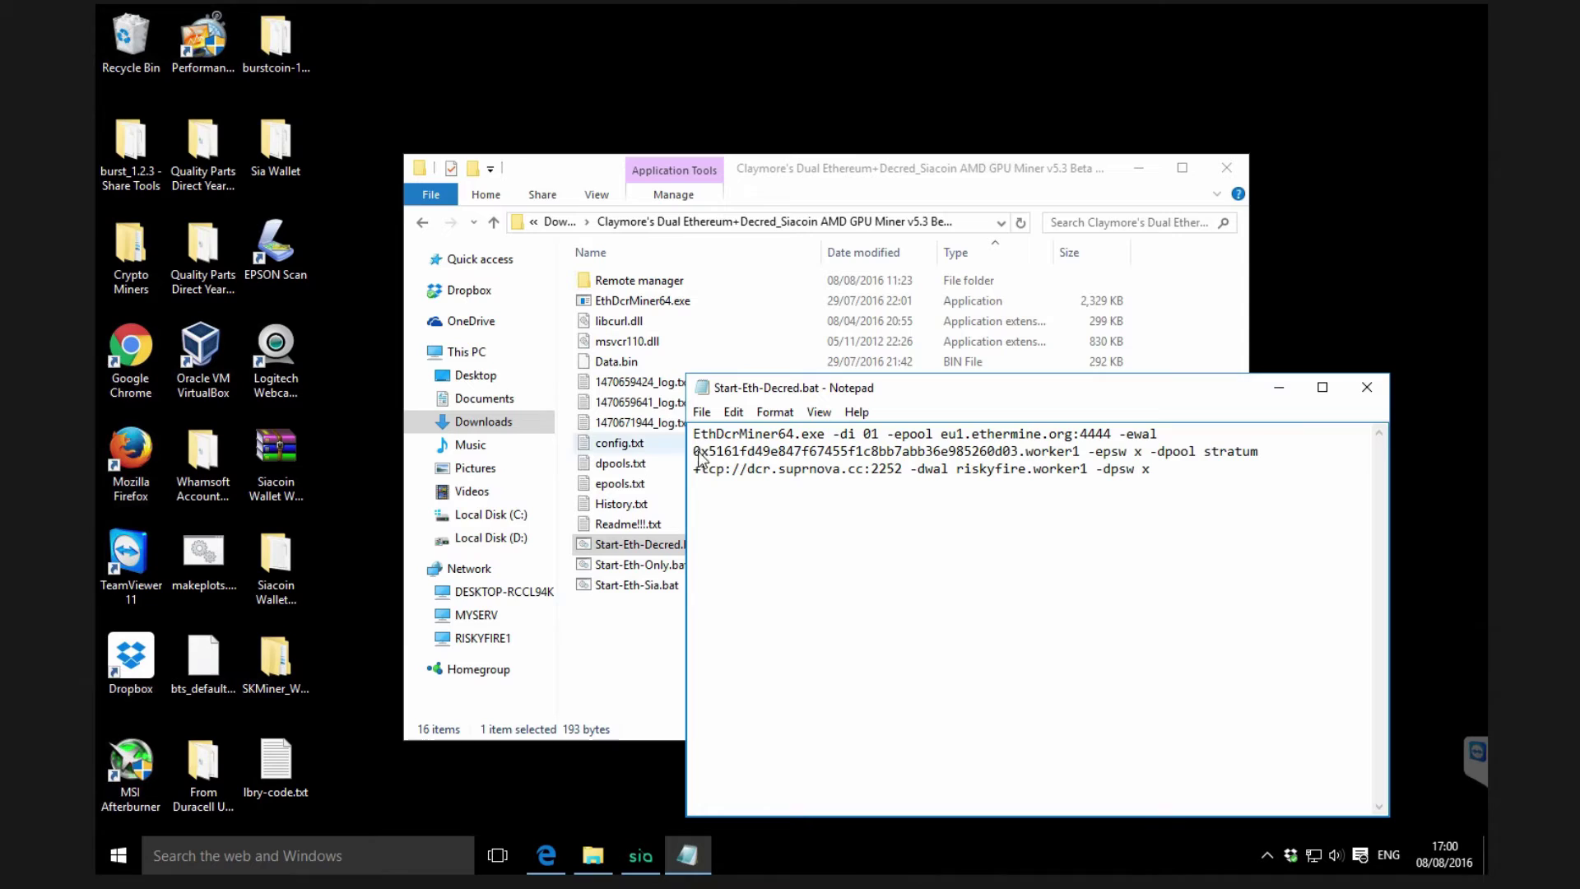
{"action": "left_click_drag", "start_coordinate": [691, 433], "coordinate": [1145, 450]}
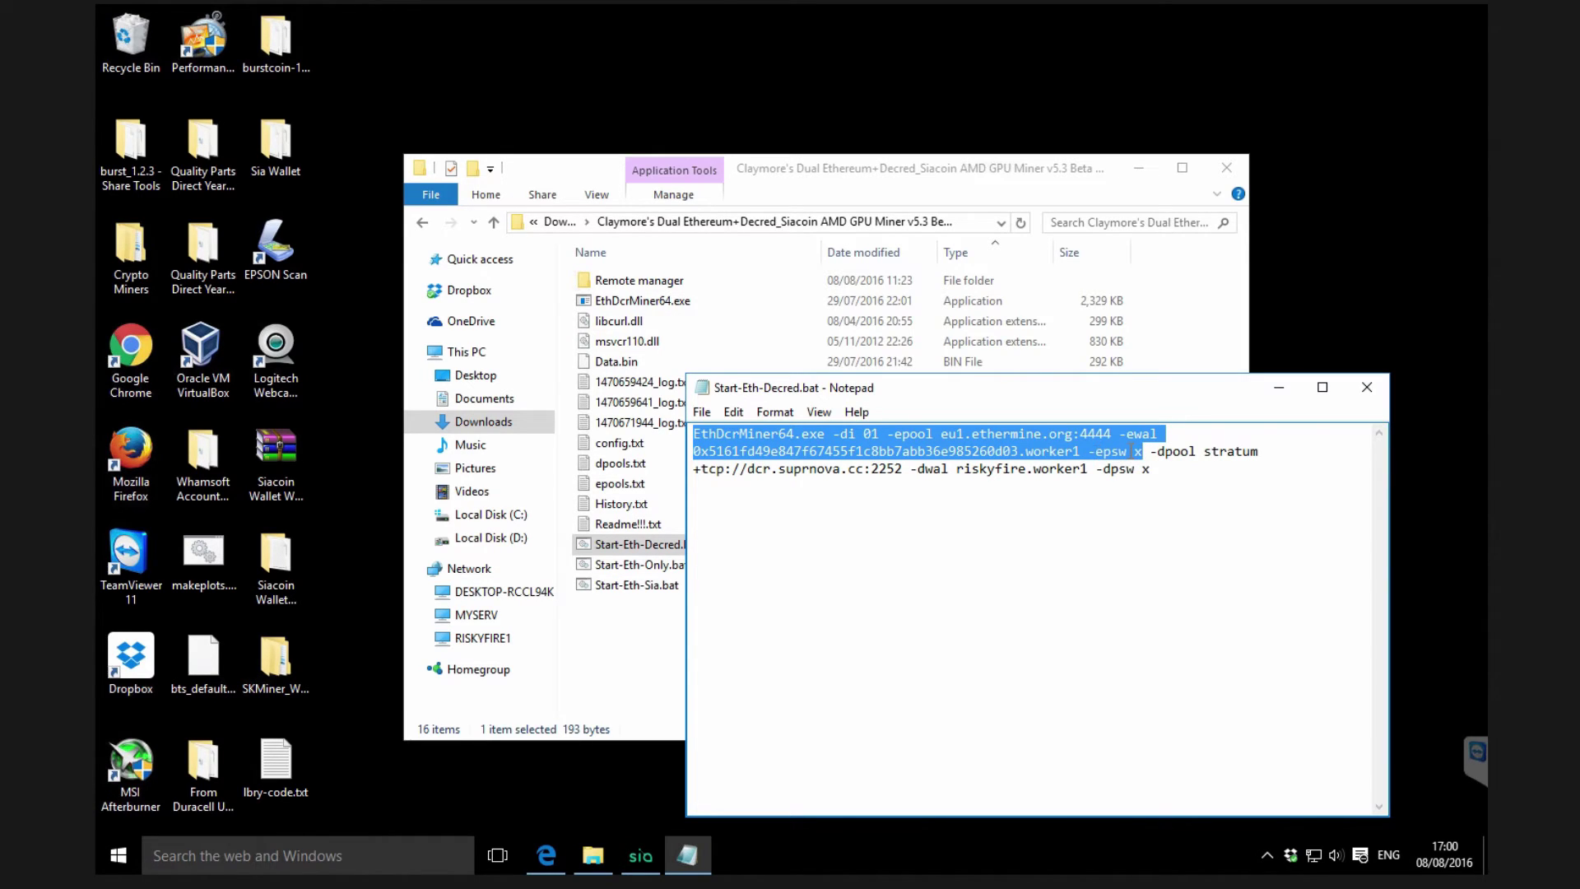
{"action": "left_click", "coordinate": [1232, 475]}
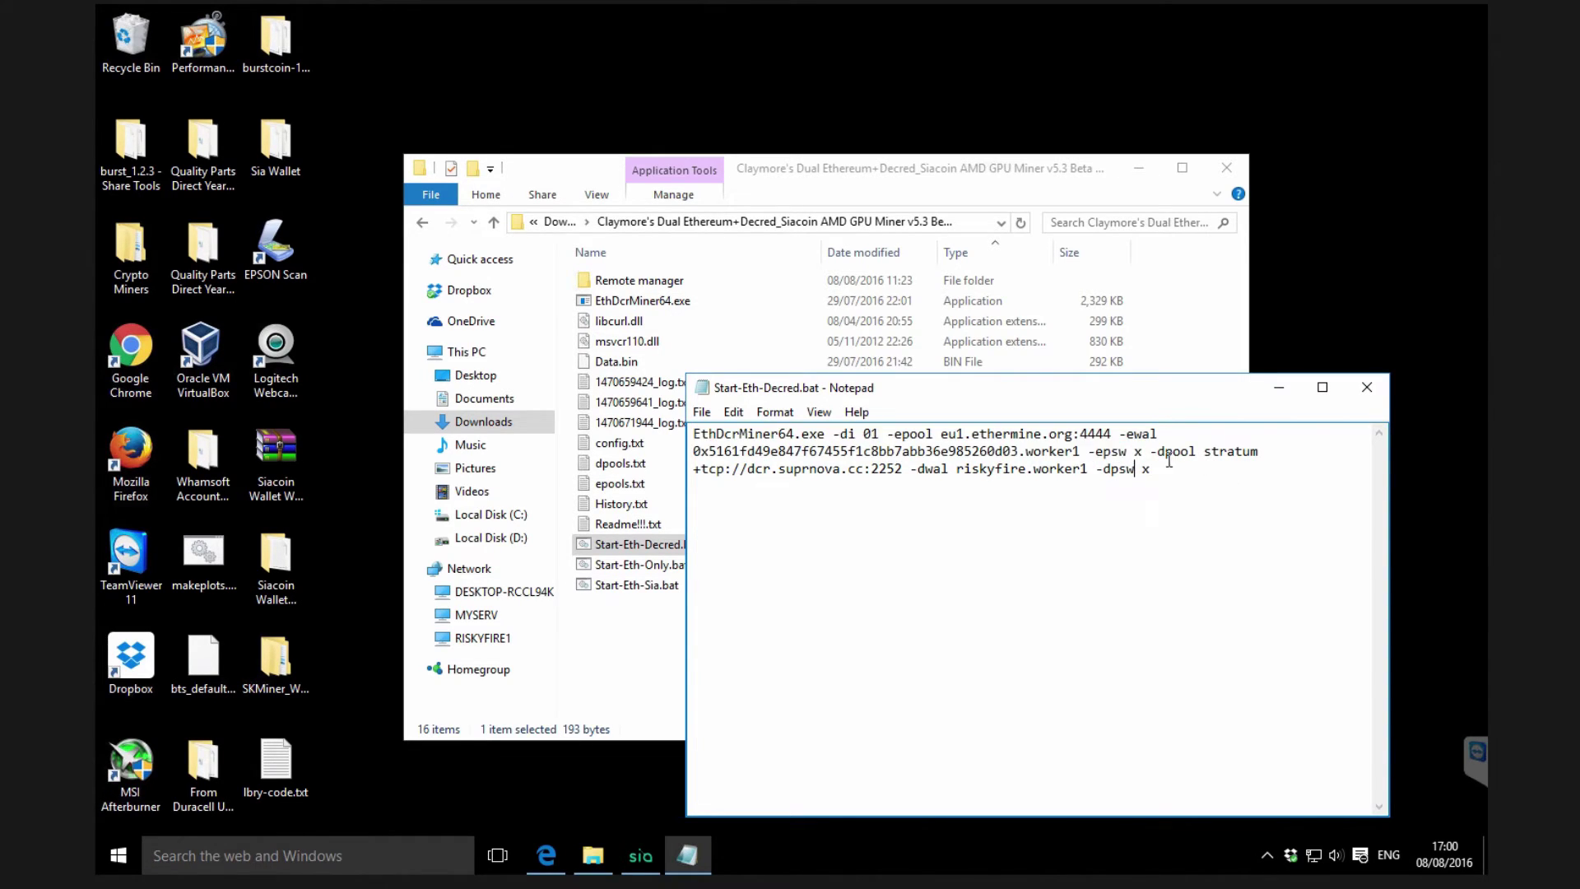
{"action": "left_click", "coordinate": [1152, 453]}
{"action": "left_click_drag", "start_coordinate": [1238, 453], "coordinate": [743, 486]}
{"action": "left_click", "coordinate": [745, 469]}
{"action": "left_click", "coordinate": [904, 469], "text": "shift"}
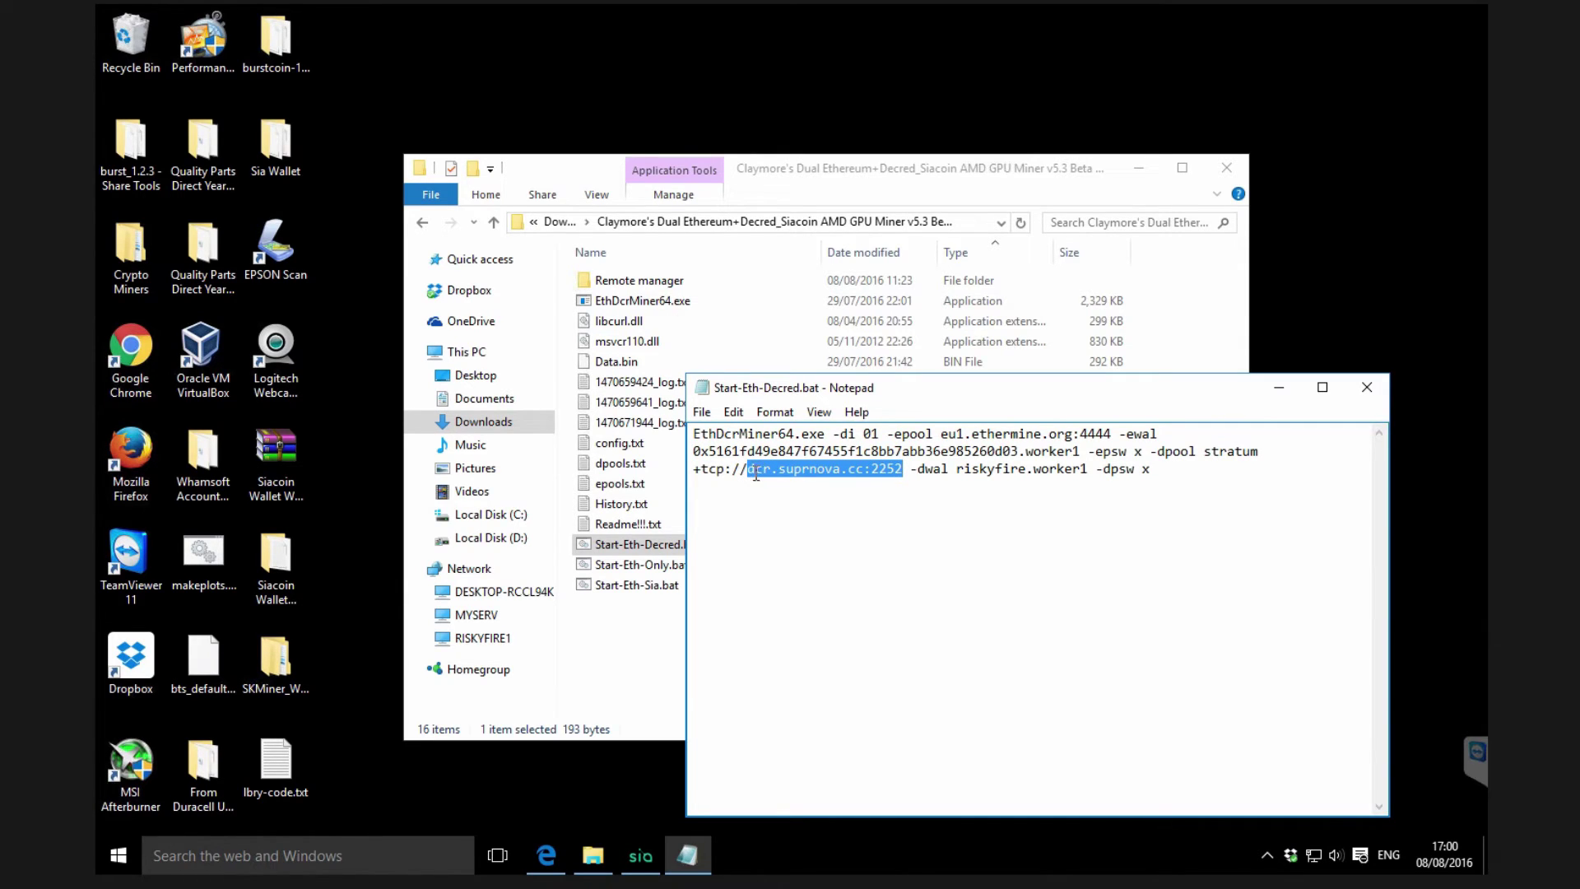
{"action": "left_click", "coordinate": [902, 510]}
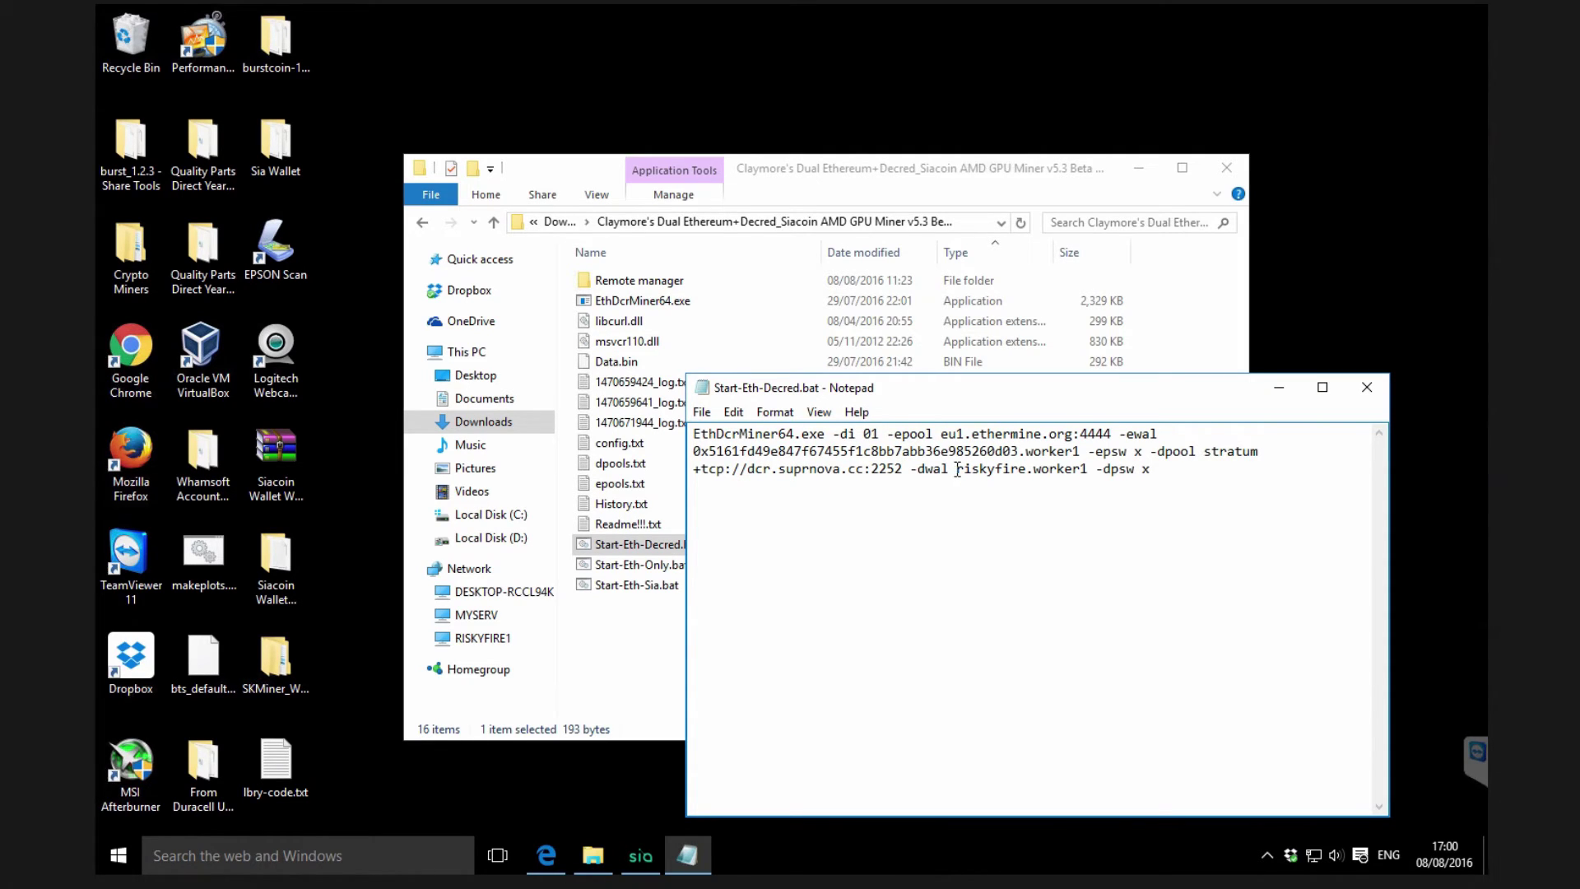
- Examine the Decred pool's worker login and password parameters, and close Start-Eth-Decred.bat without changes
{"action": "left_click_drag", "start_coordinate": [957, 469], "coordinate": [1089, 469]}
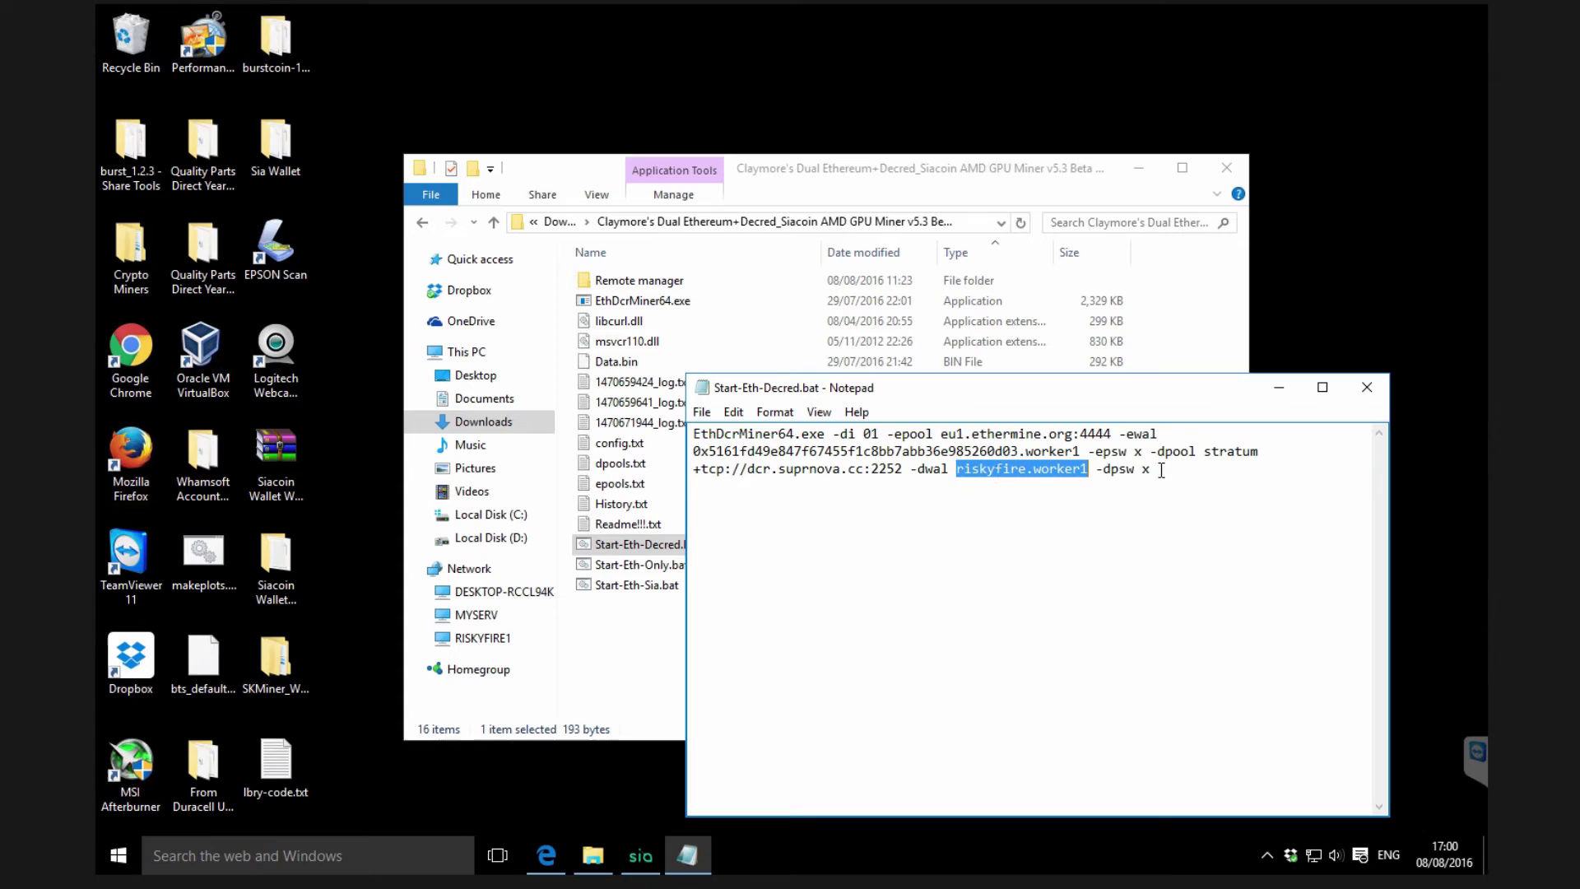
{"action": "key", "text": "End"}
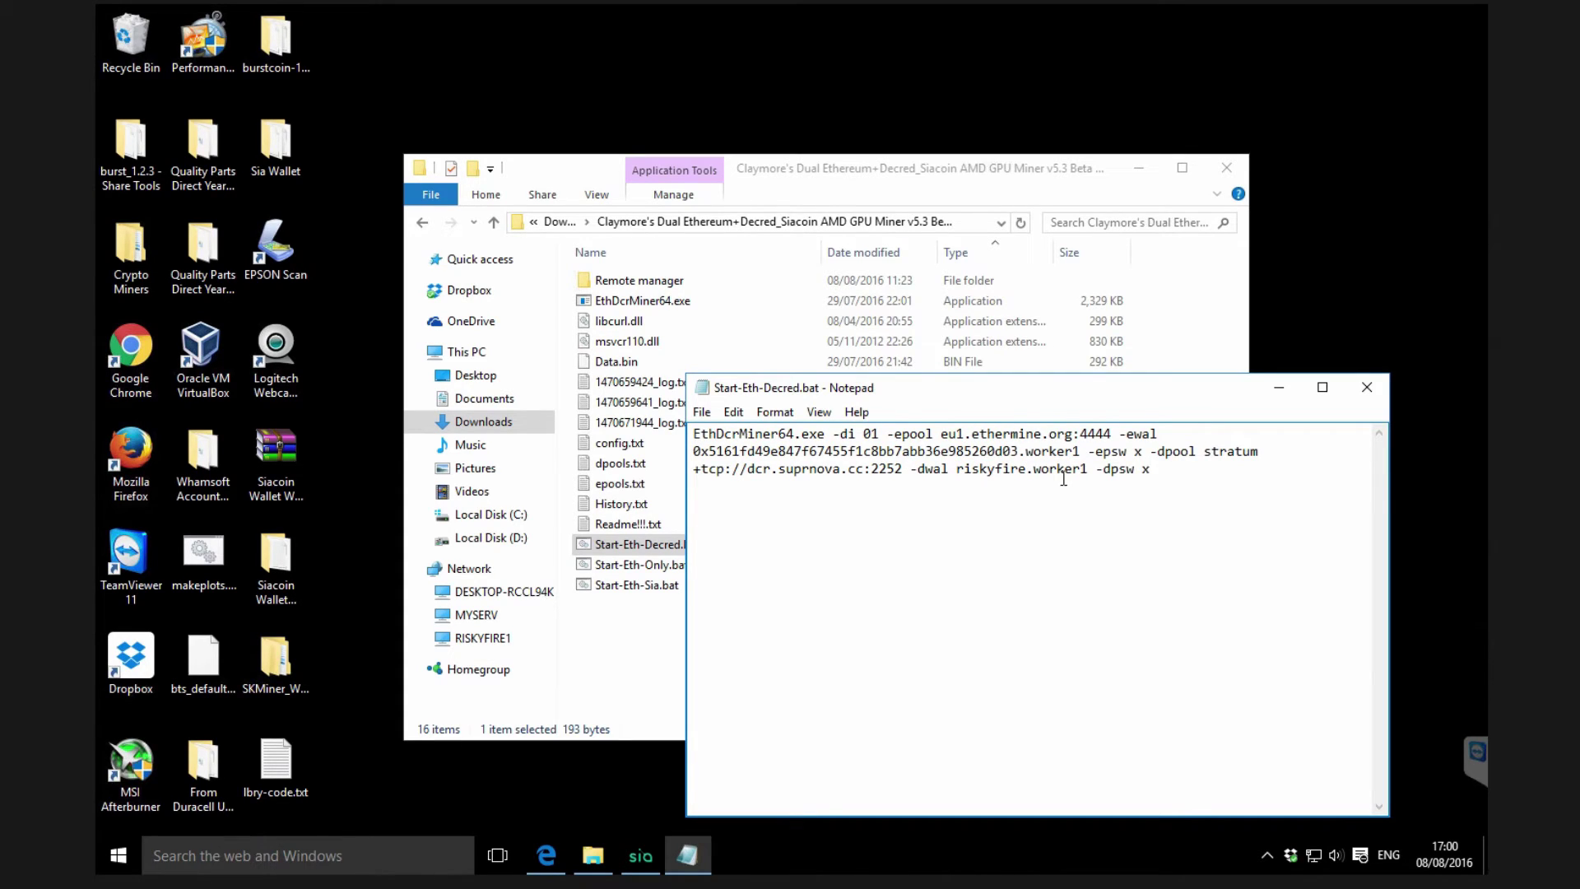
{"action": "left_click", "coordinate": [995, 539]}
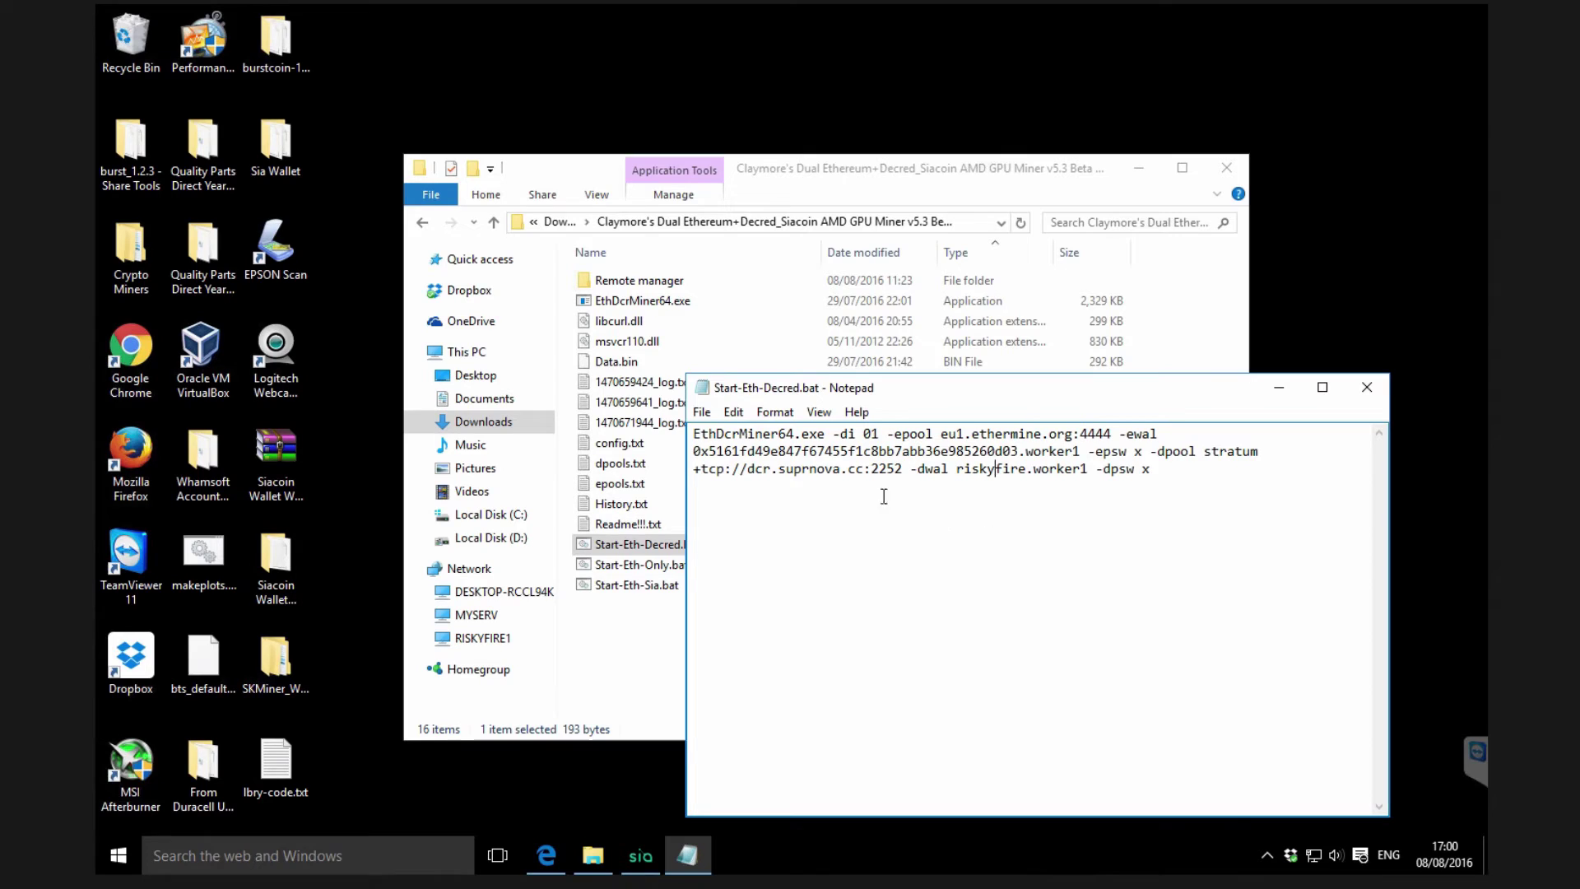
{"action": "left_click", "coordinate": [956, 468]}
{"action": "left_click", "coordinate": [1152, 468], "text": "shift"}
{"action": "left_click", "coordinate": [1161, 468]}
{"action": "left_click", "coordinate": [1367, 387]}
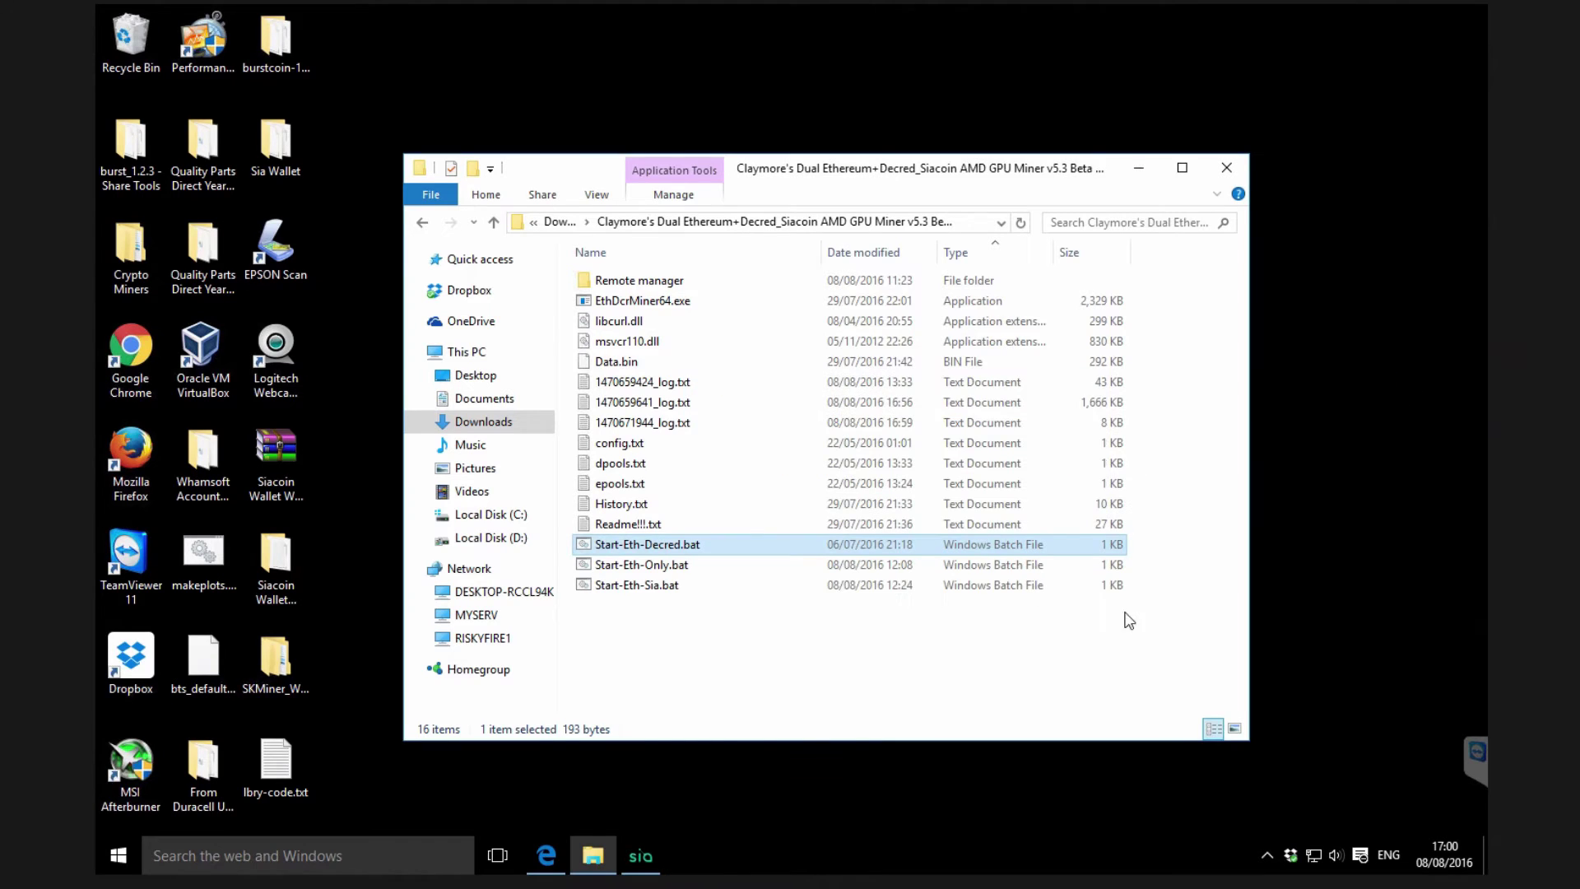
- Run Start-Eth-Decred.bat to start dual mining of Ethereum and Decred
{"action": "left_click", "coordinate": [1153, 605]}
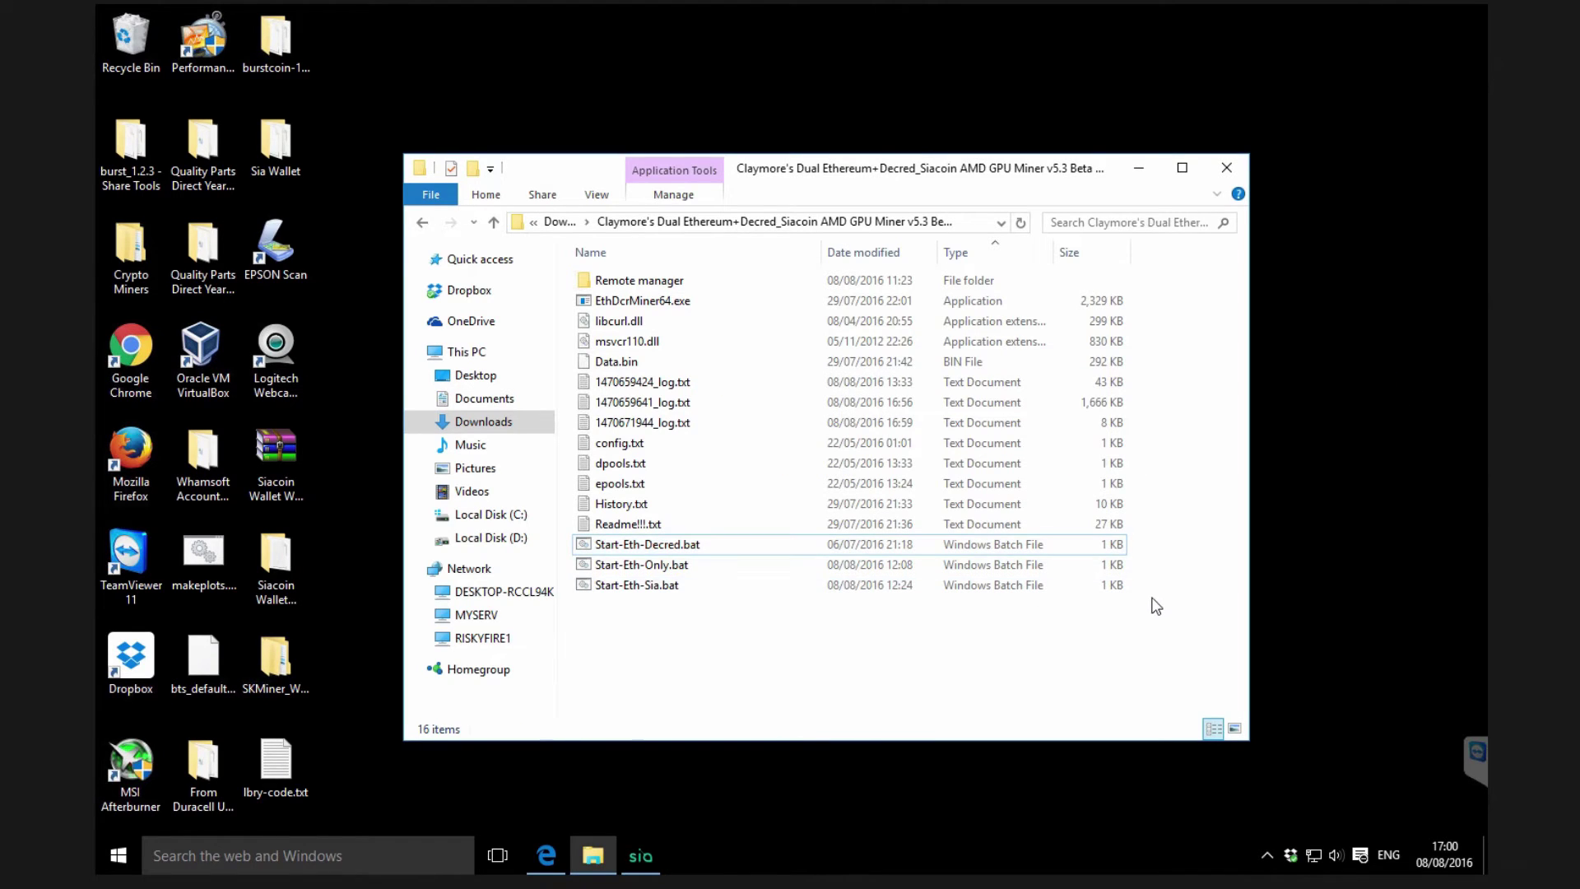
{"action": "double_click", "coordinate": [653, 541]}
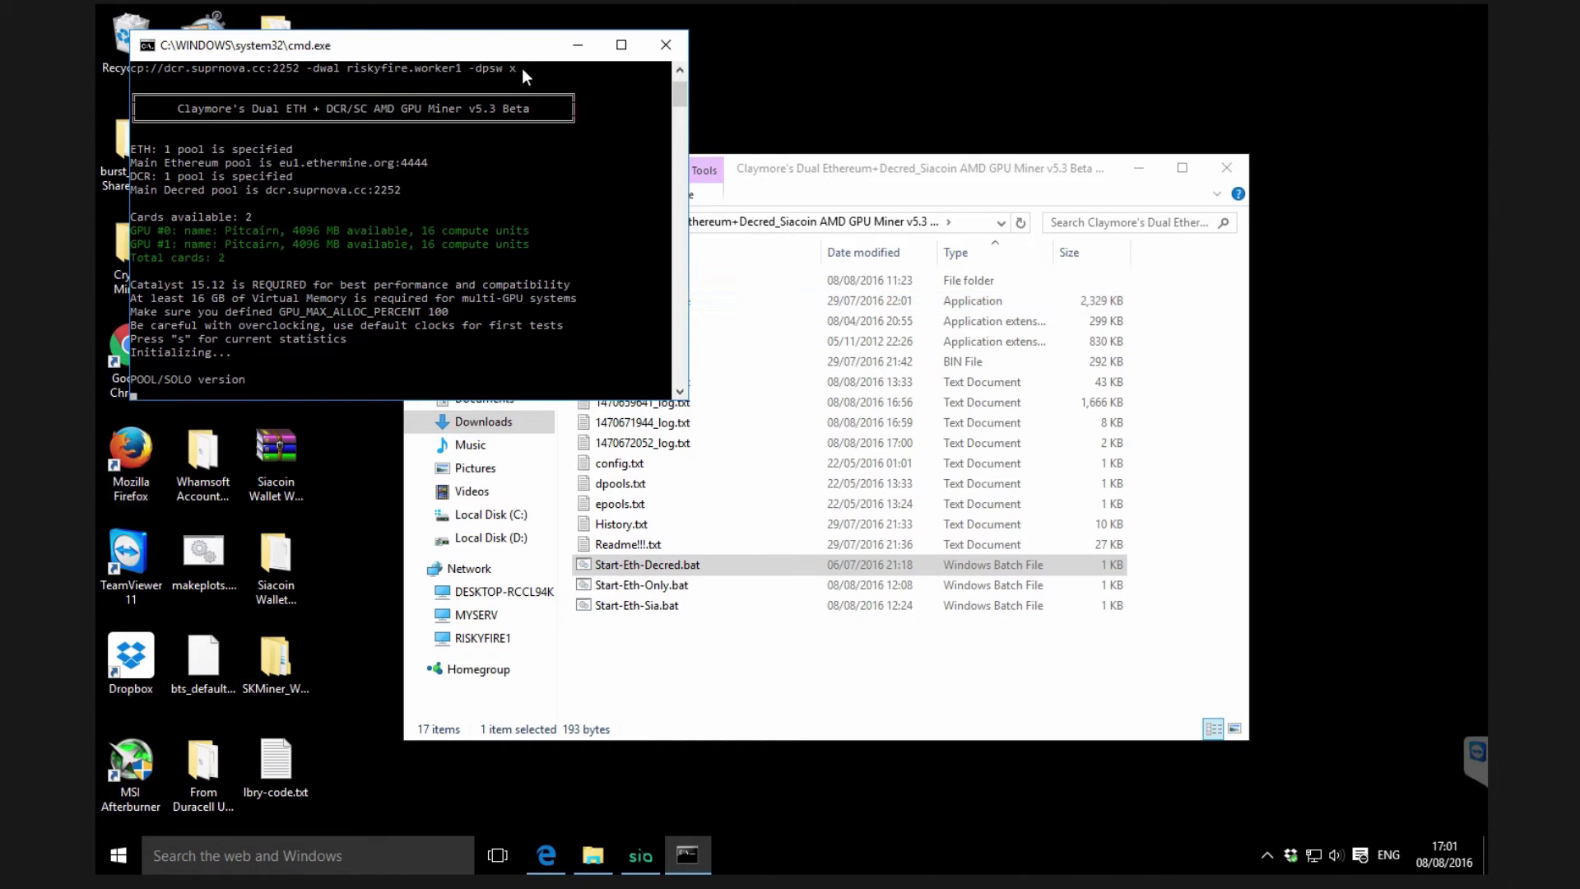
- Move the miner console aside and lower the running miner's -dcri intensity for all cards to 20
{"action": "left_click_drag", "start_coordinate": [439, 52], "coordinate": [584, 111]}
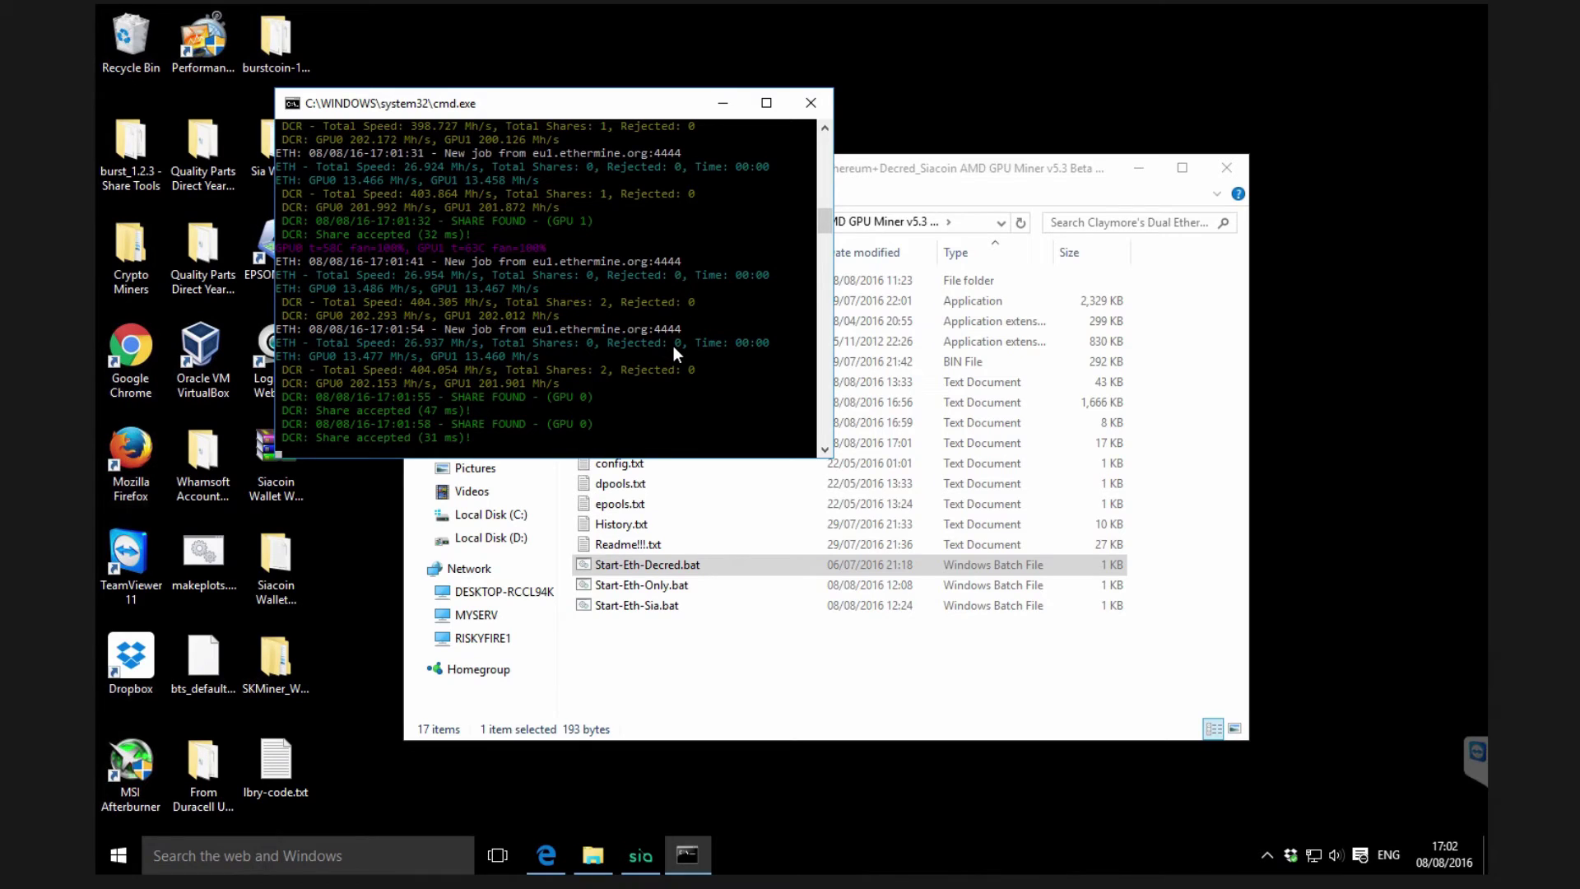
{"action": "key", "text": "minus"}
{"action": "key", "text": "minus"}
{"action": "key", "text": "minus"}
{"action": "key", "text": "minus"}
{"action": "key", "text": "minus"}
{"action": "key", "text": "minus"}
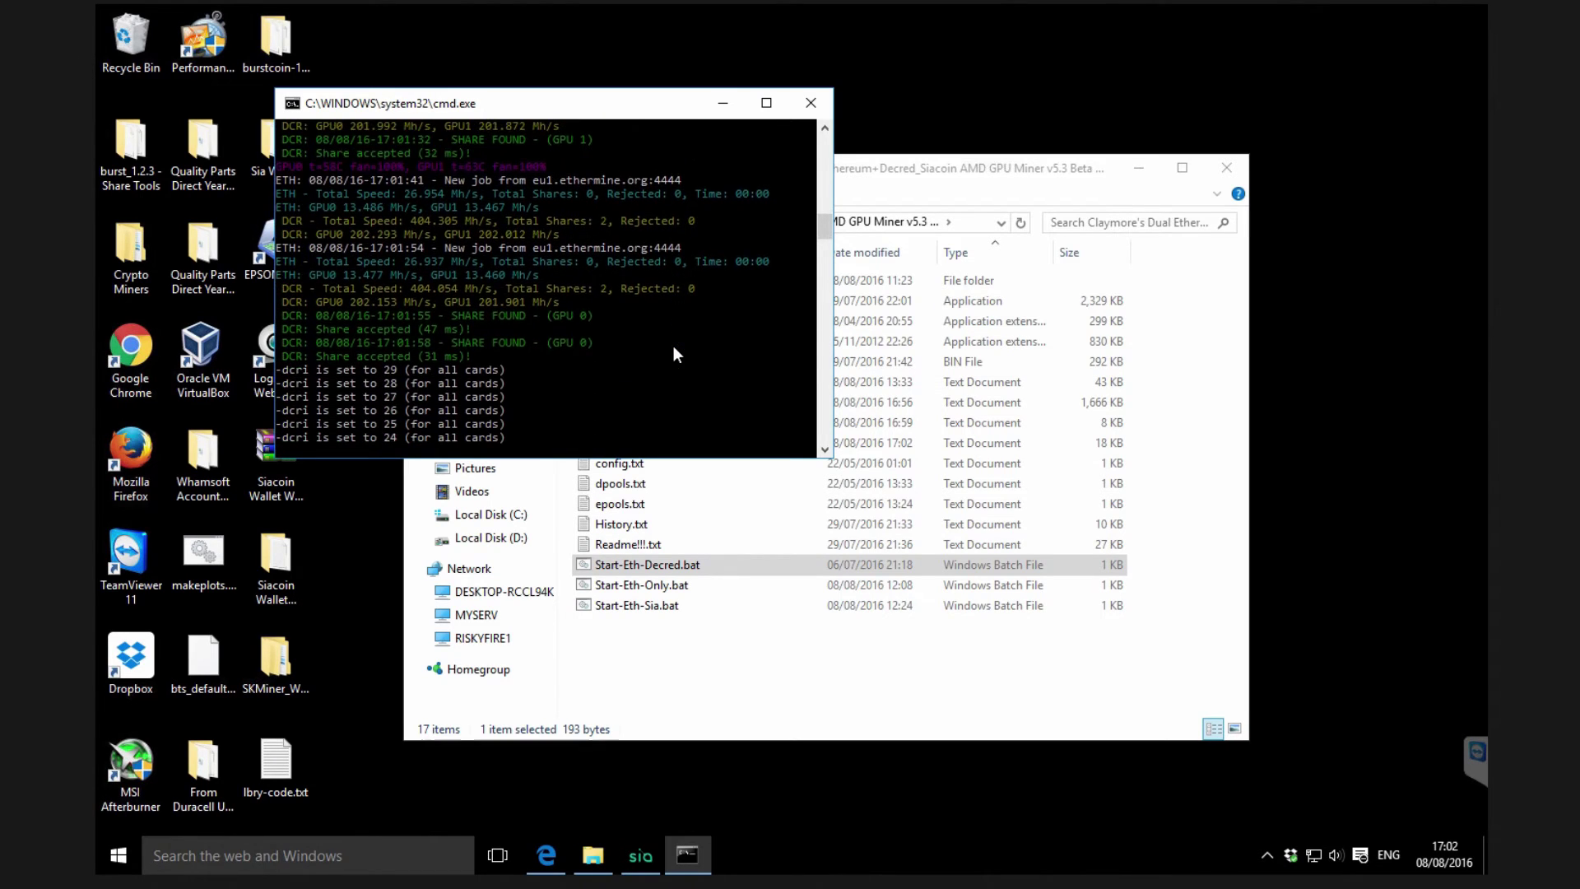
{"action": "key", "text": "minus"}
{"action": "key", "text": "minus"}
{"action": "key", "text": "minus"}
{"action": "key", "text": "minus"}
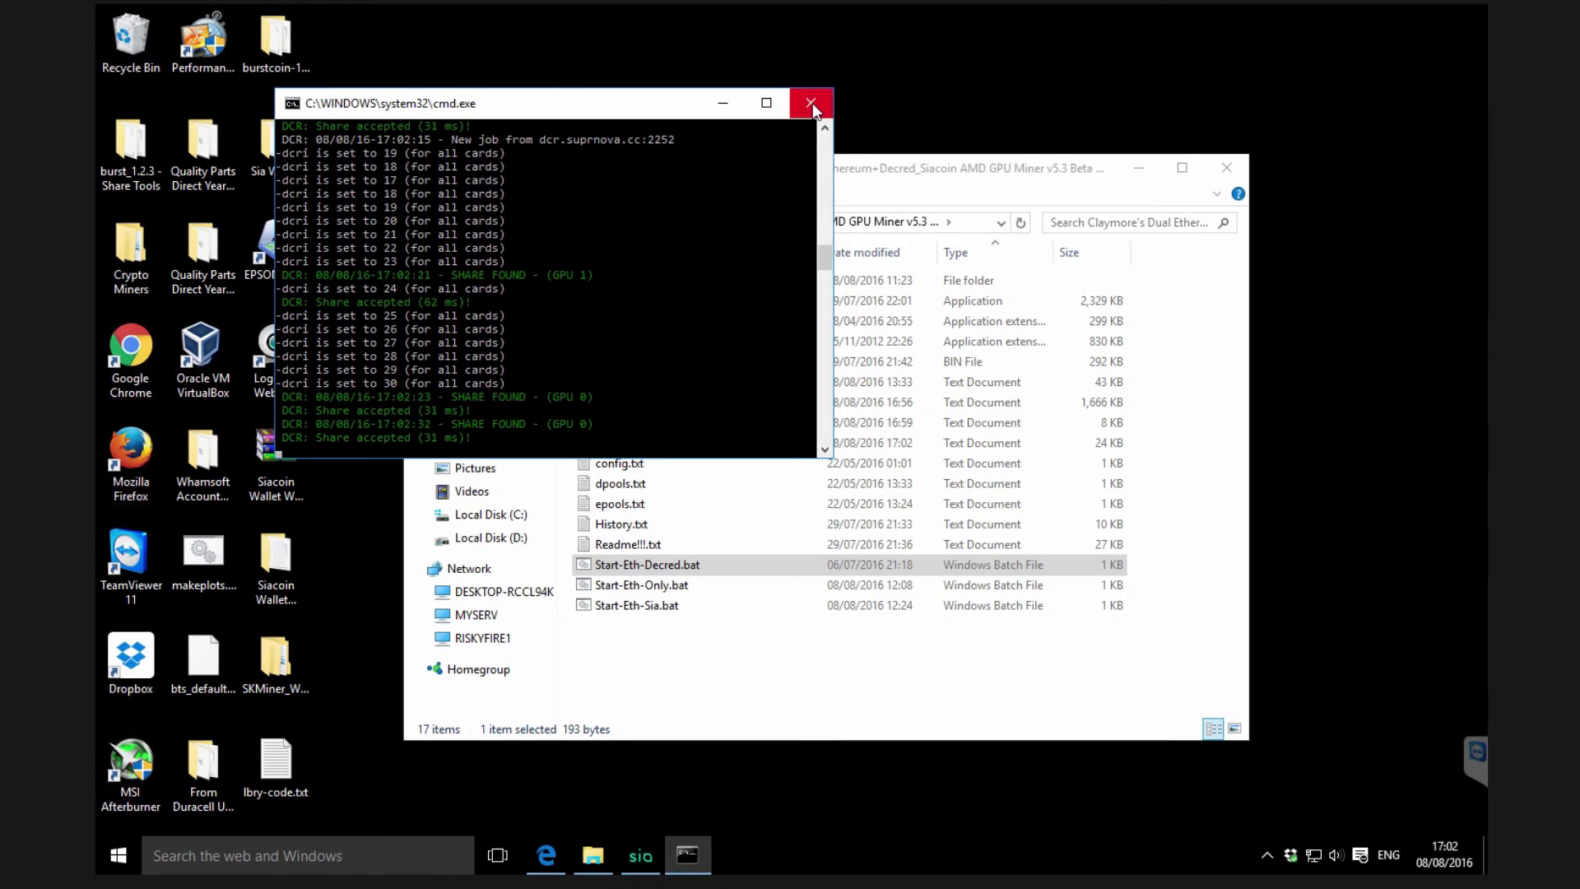
- Stop the Ethereum and Decred miner and open Start-Eth-Sia.bat for editing in Notepad
{"action": "left_click", "coordinate": [811, 103]}
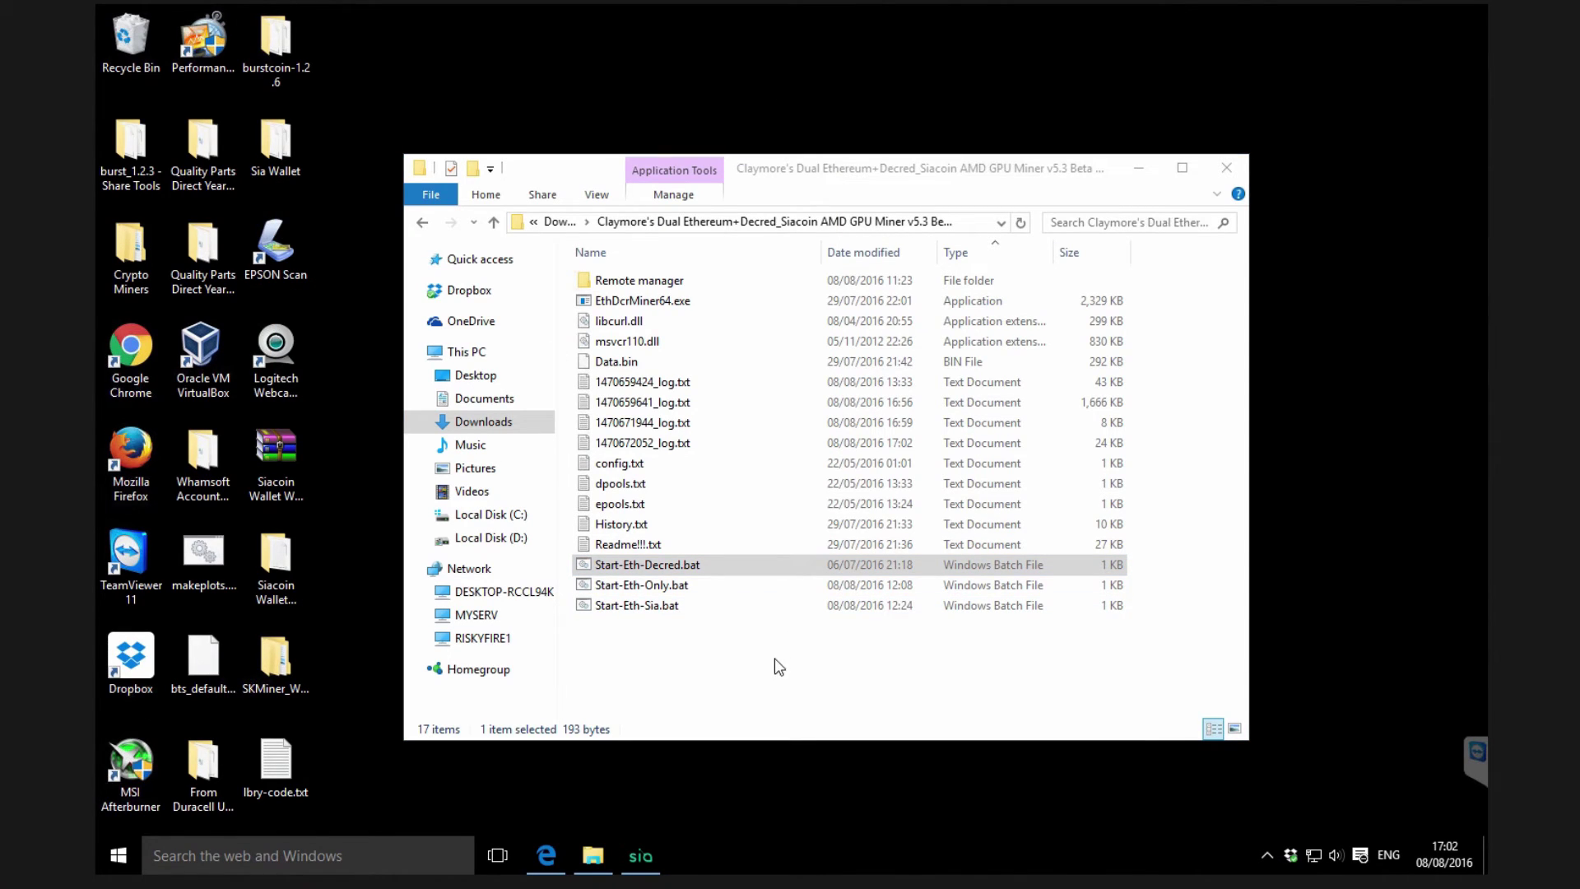
{"action": "left_click", "coordinate": [692, 605]}
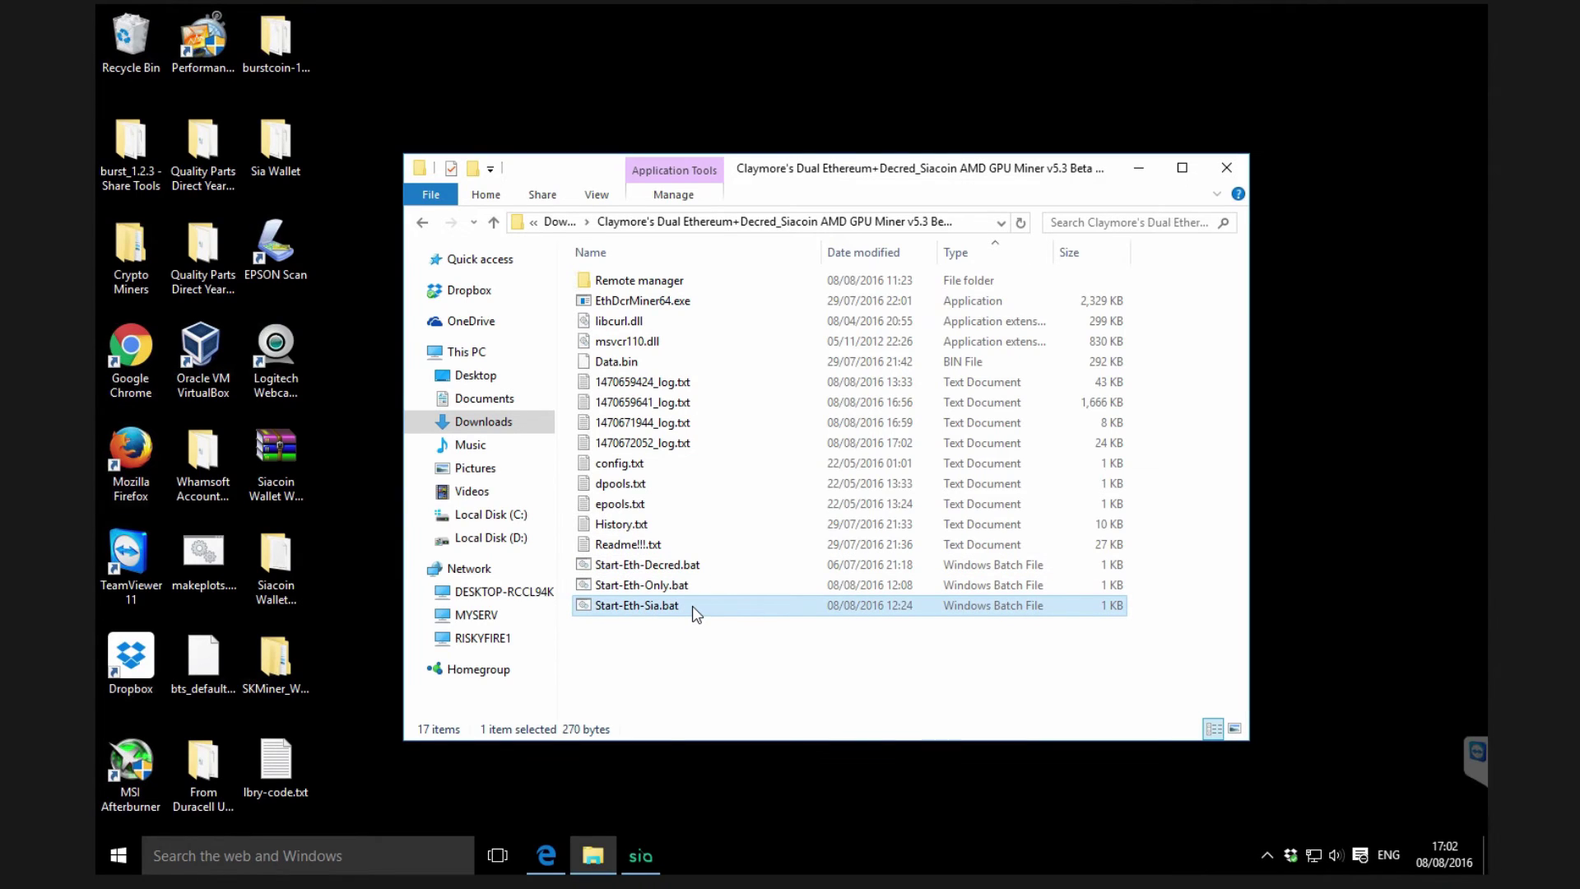
{"action": "left_click", "coordinate": [687, 662]}
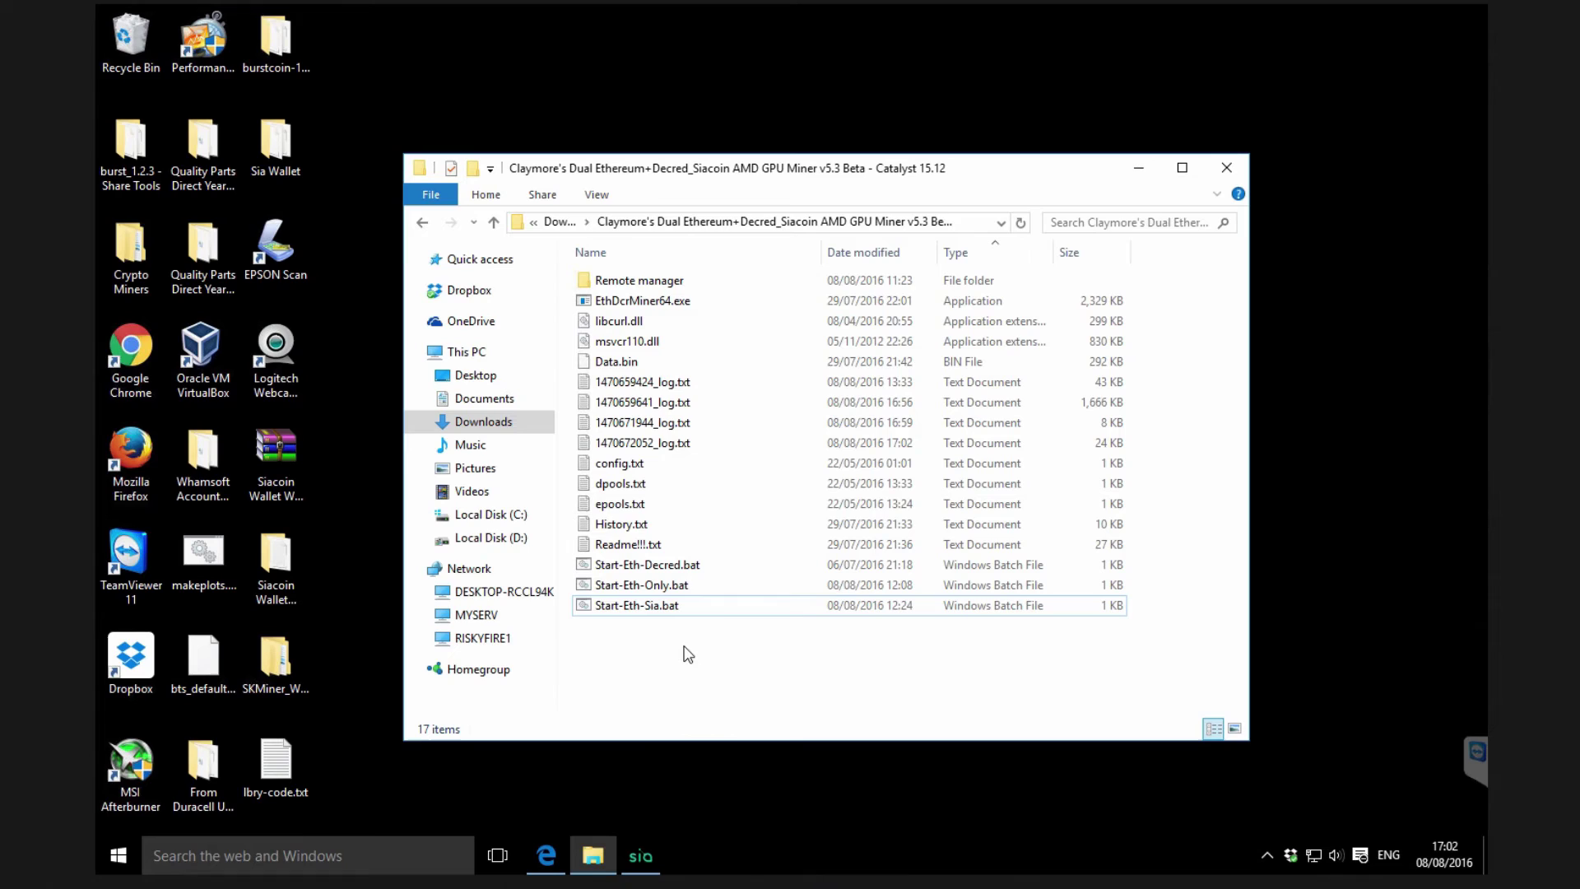
{"action": "left_click", "coordinate": [623, 609]}
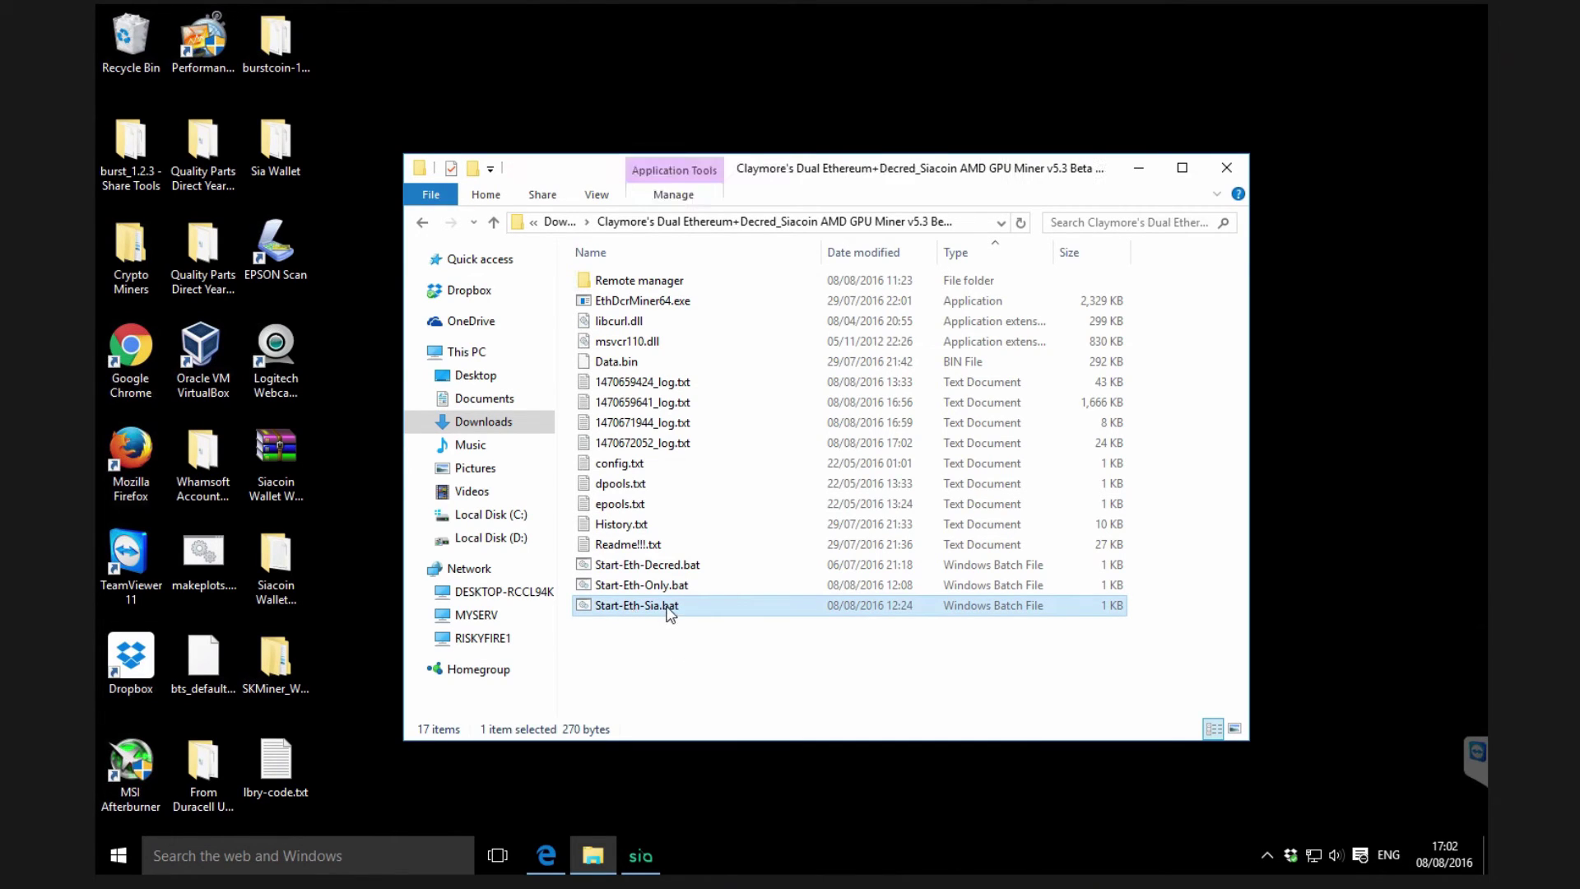
{"action": "right_click", "coordinate": [666, 609]}
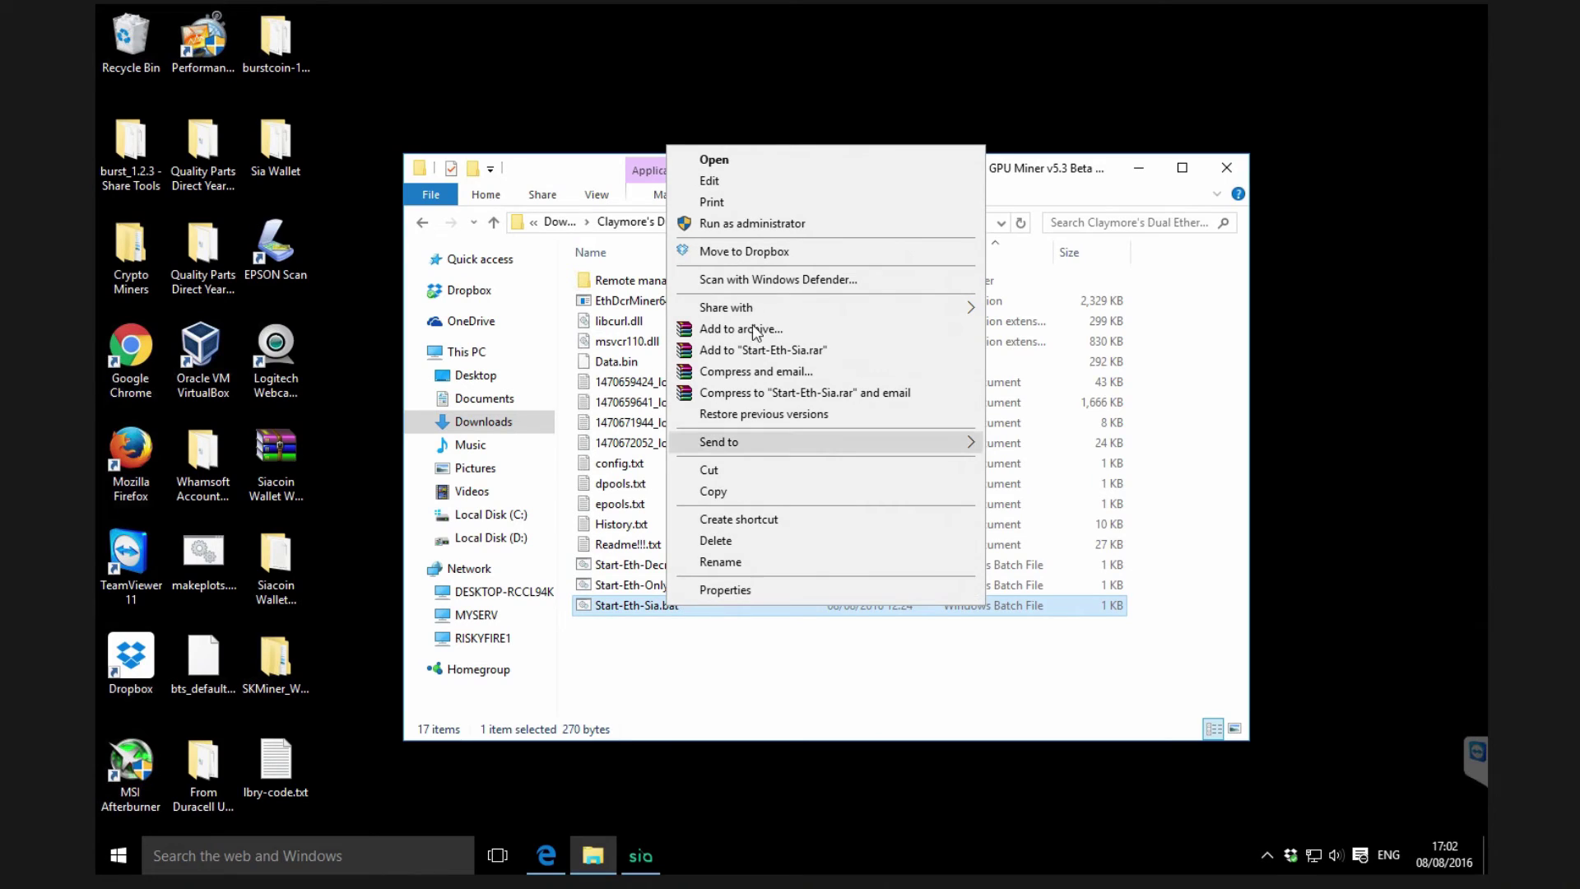
{"action": "left_click", "coordinate": [730, 181]}
{"action": "left_click", "coordinate": [1017, 506]}
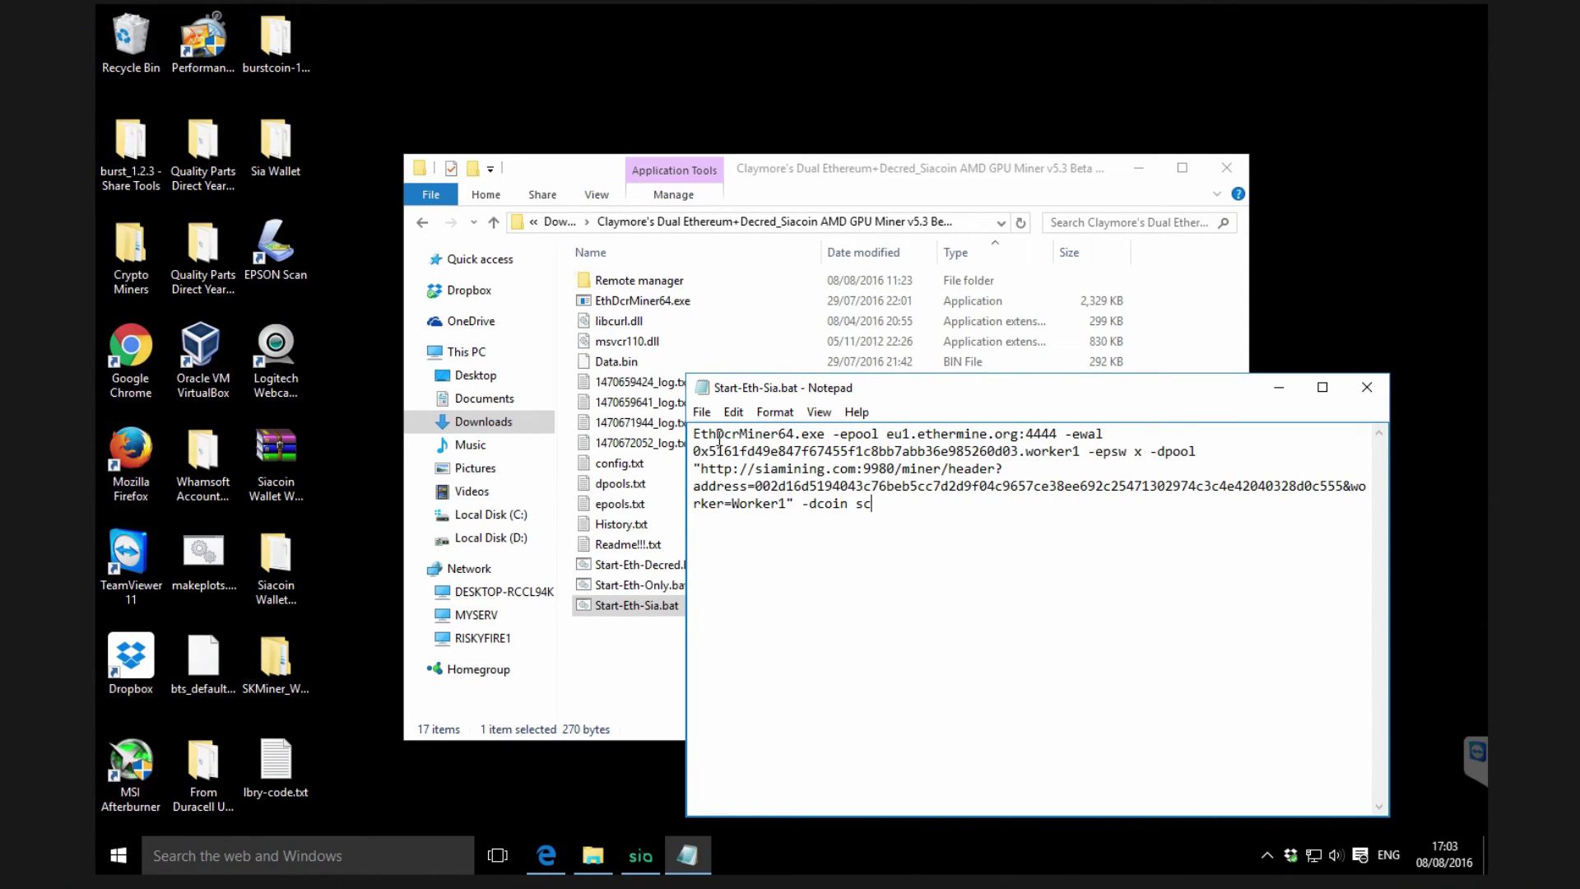
- Examine the Ethereum portion of the dual-mining command and the Siacoin pool URL after -dpool
{"action": "left_click_drag", "start_coordinate": [694, 434], "coordinate": [755, 434]}
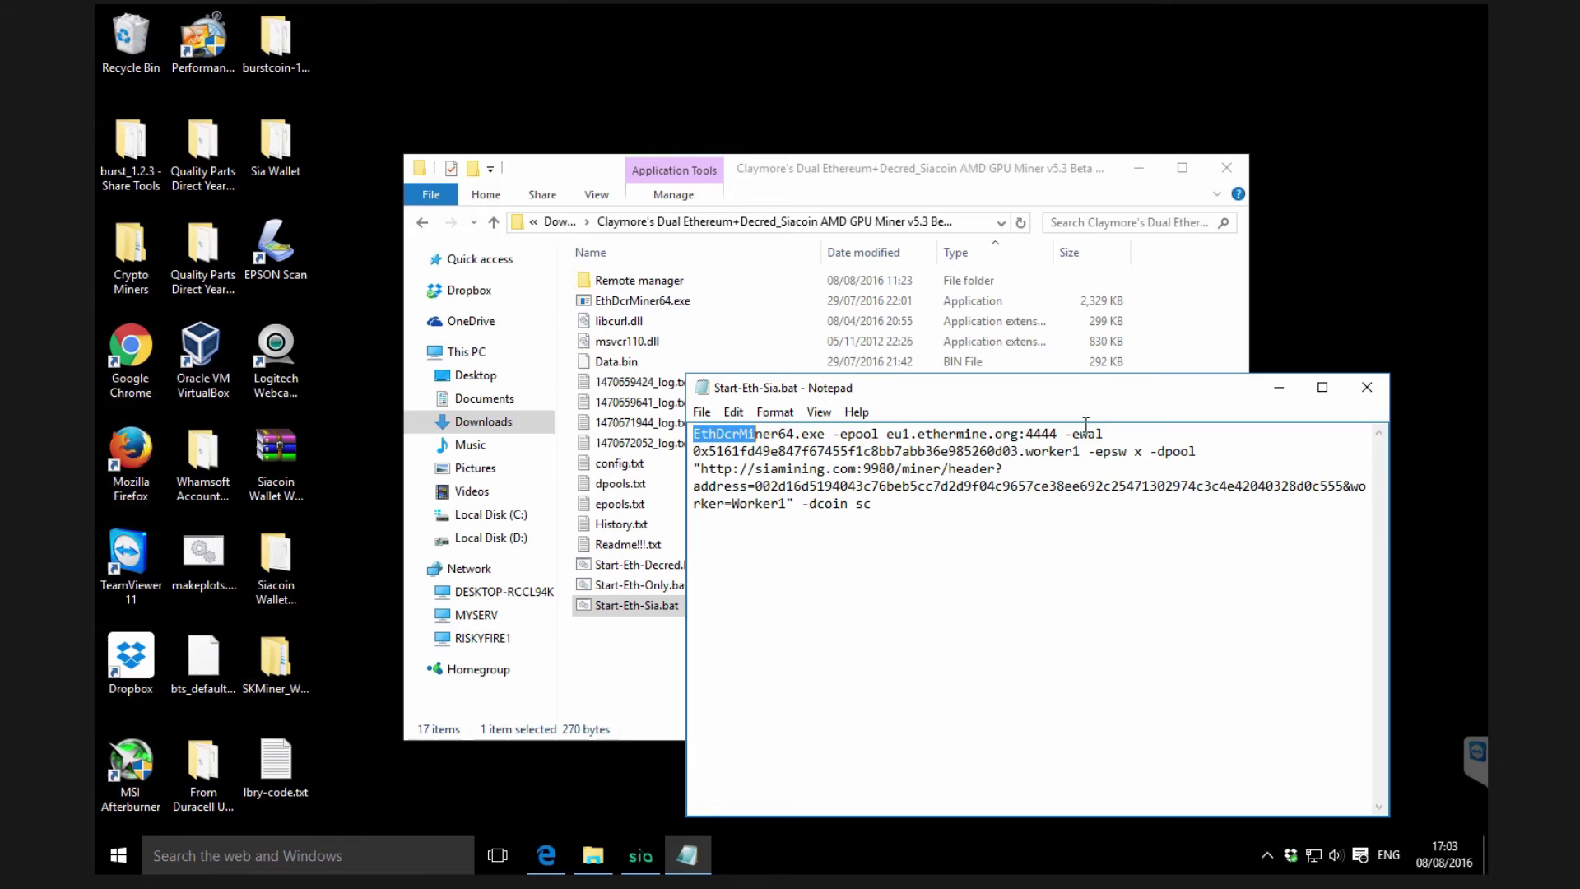
{"action": "left_click_drag", "start_coordinate": [1085, 423], "coordinate": [1144, 451]}
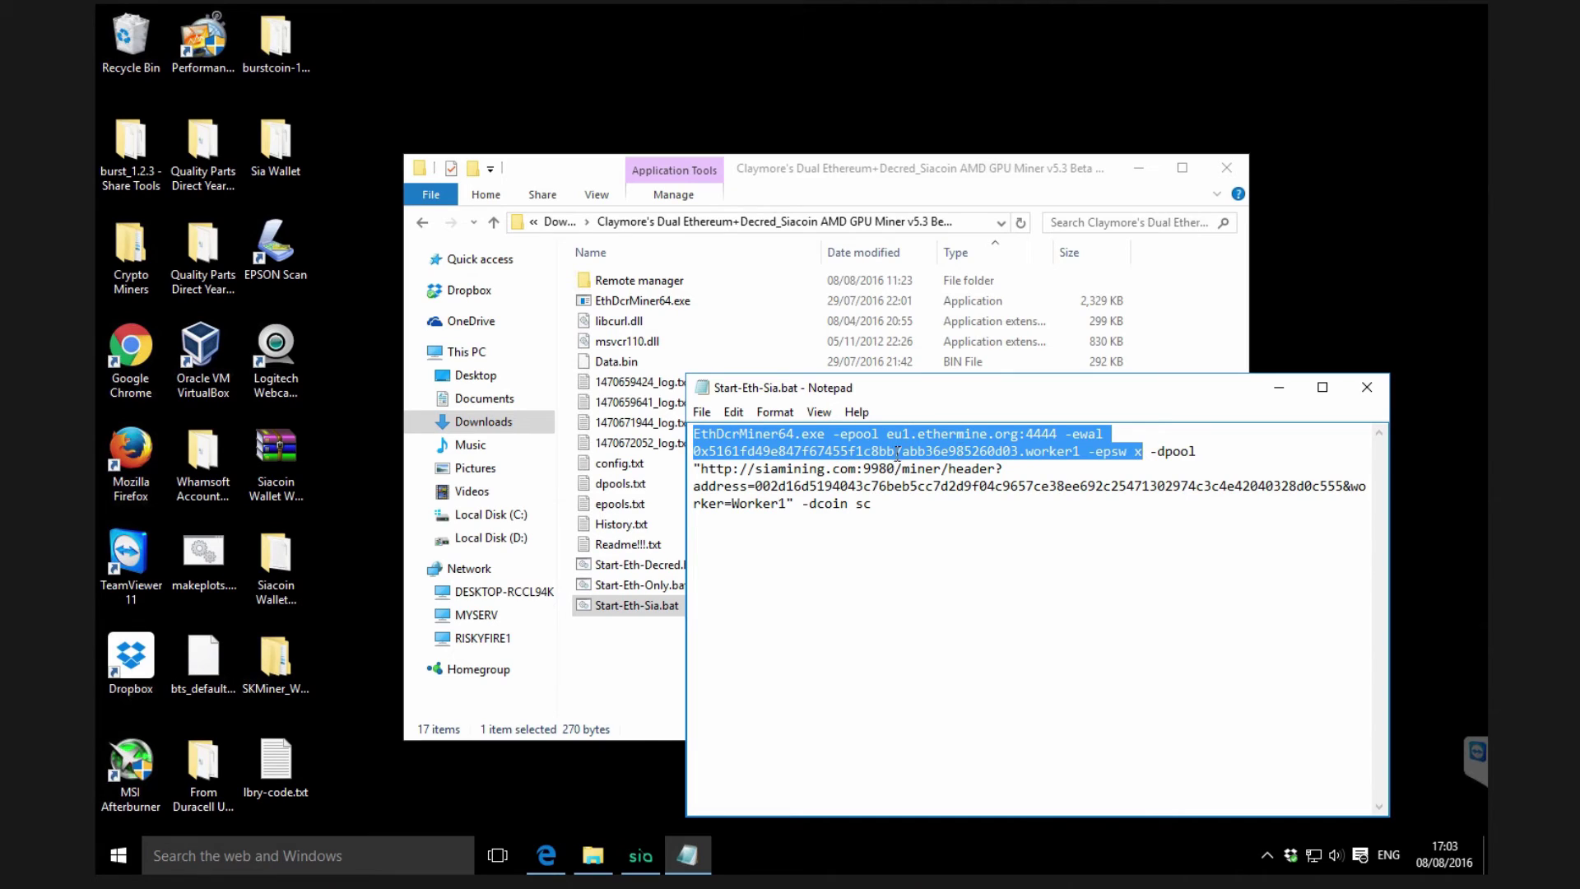
{"action": "left_click", "coordinate": [1215, 451]}
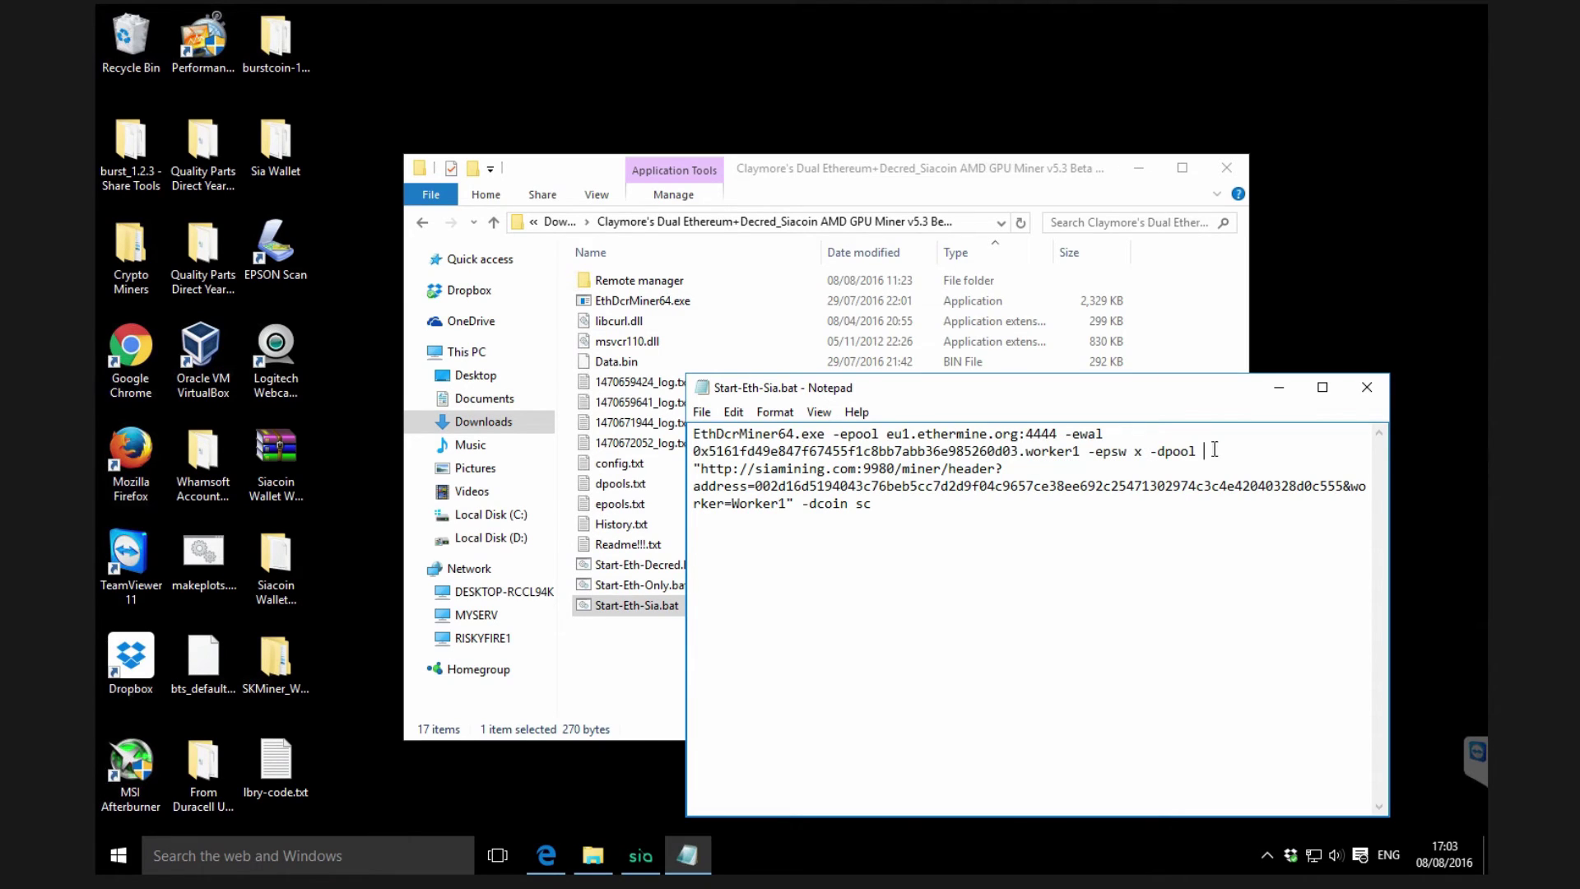
{"action": "left_click", "coordinate": [1150, 451]}
{"action": "left_click", "coordinate": [1195, 451], "text": "shift"}
{"action": "left_click", "coordinate": [1053, 470], "text": "shift"}
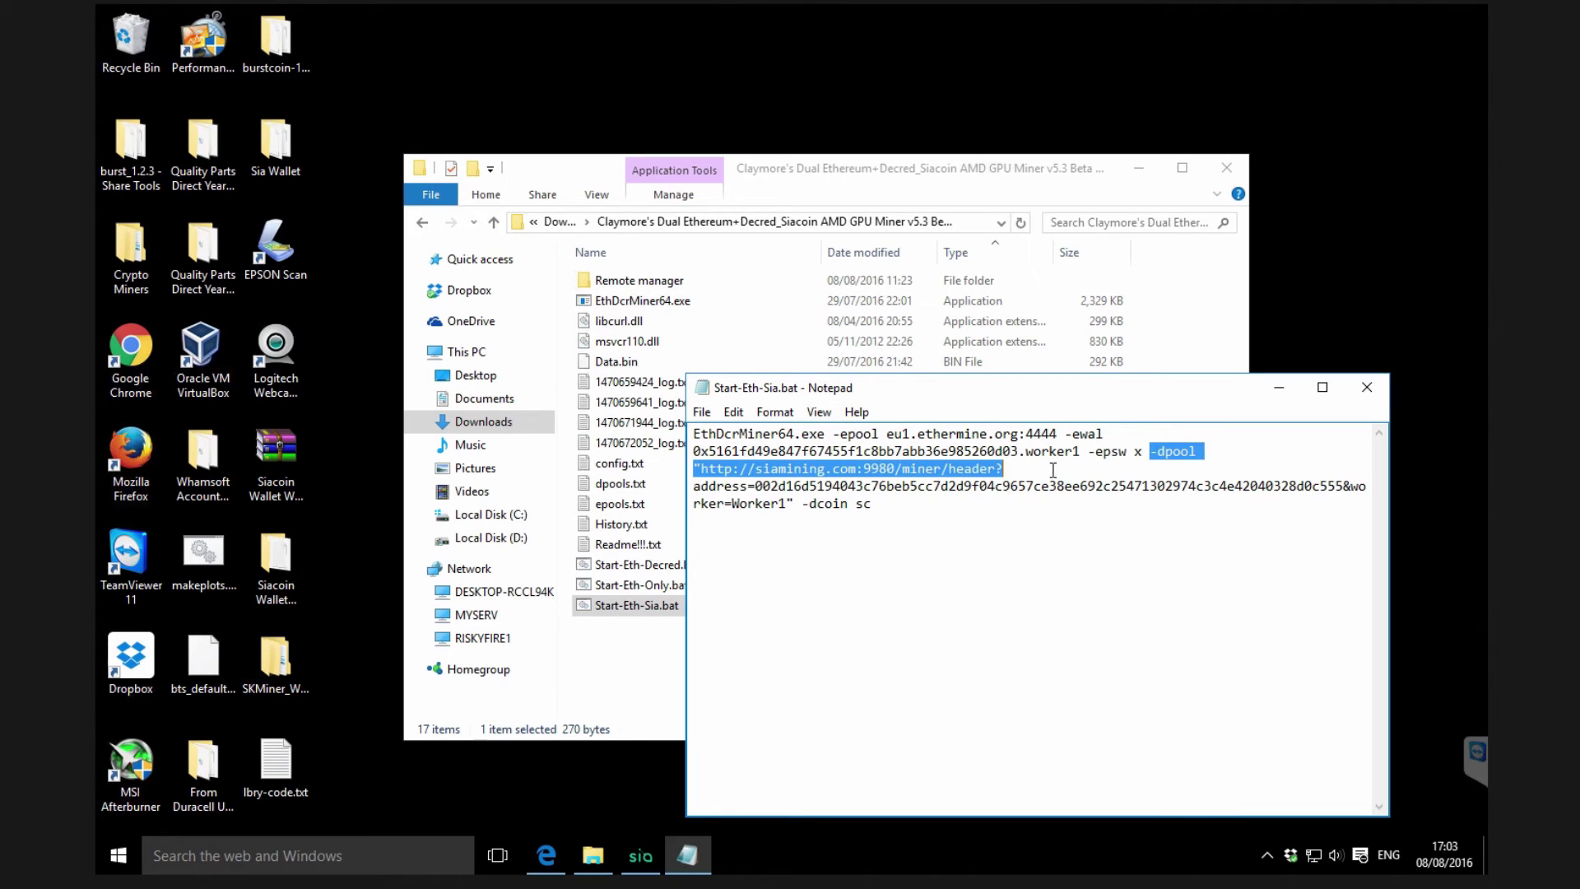
{"action": "left_click", "coordinate": [875, 504]}
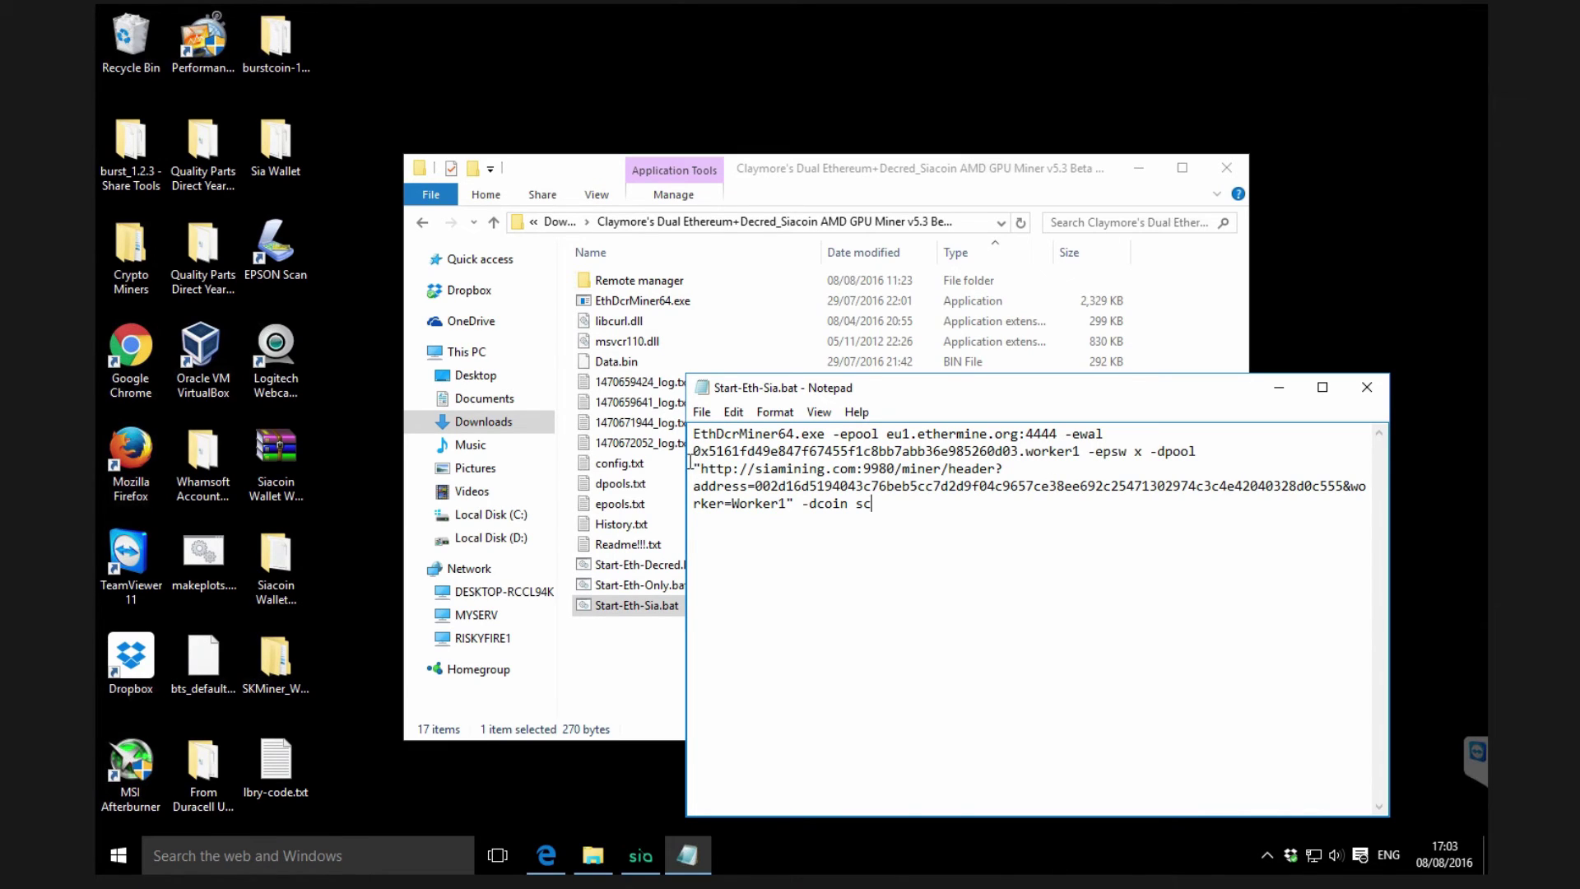
{"action": "left_click_drag", "start_coordinate": [699, 467], "coordinate": [1003, 466]}
{"action": "left_click", "coordinate": [980, 506]}
- Examine the Siacoin wallet address and worker name in the pool URL and compare them with the Ethereum wallet address
{"action": "left_click_drag", "start_coordinate": [755, 487], "coordinate": [1344, 488]}
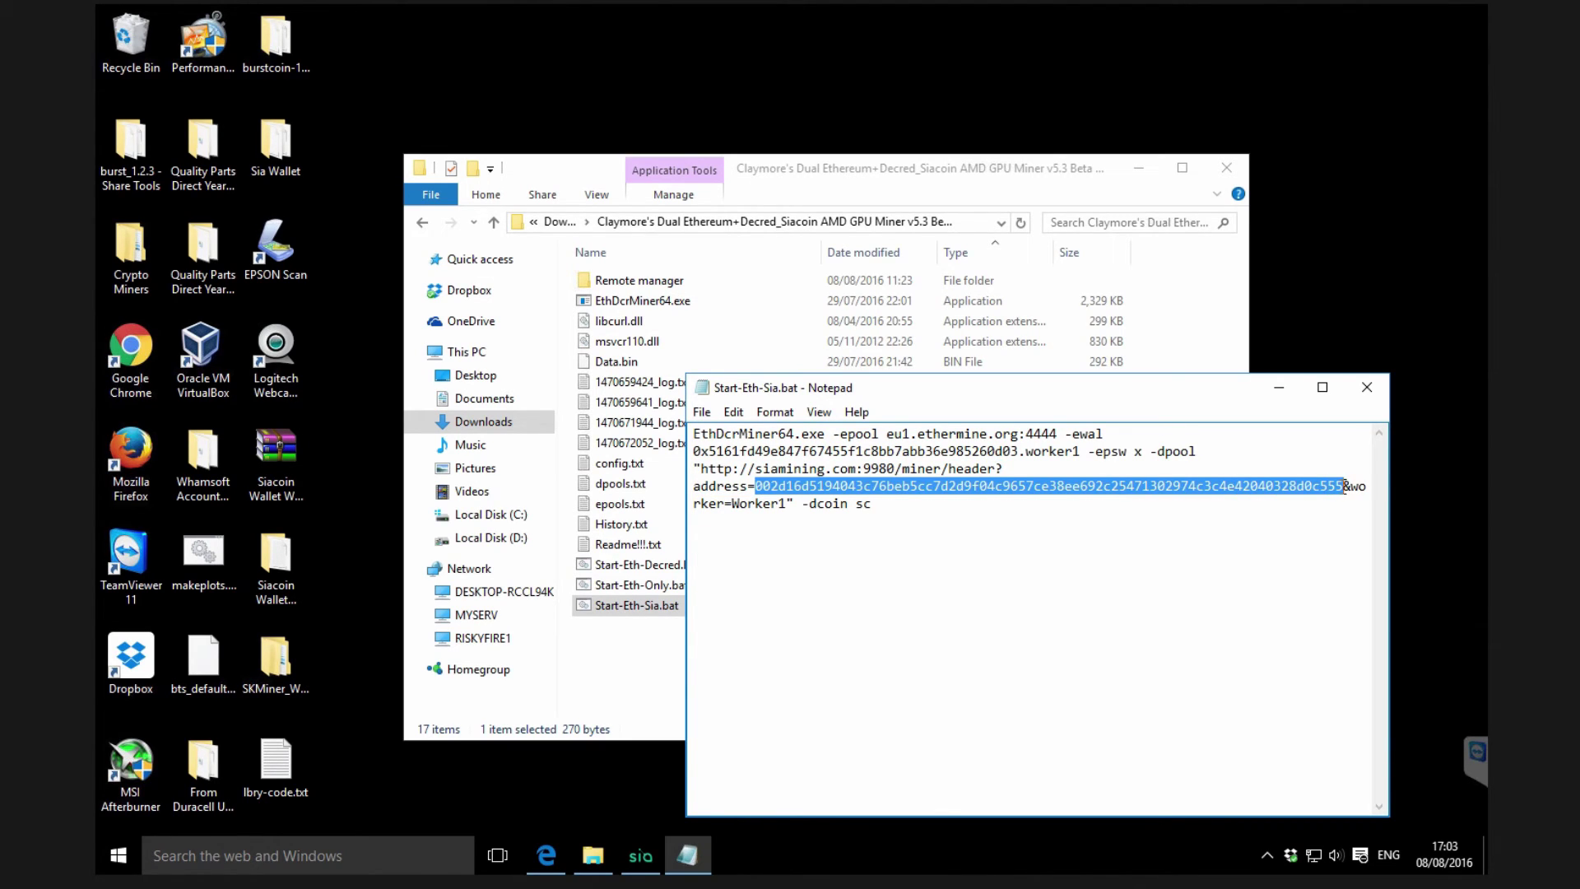
{"action": "left_click", "coordinate": [1199, 539]}
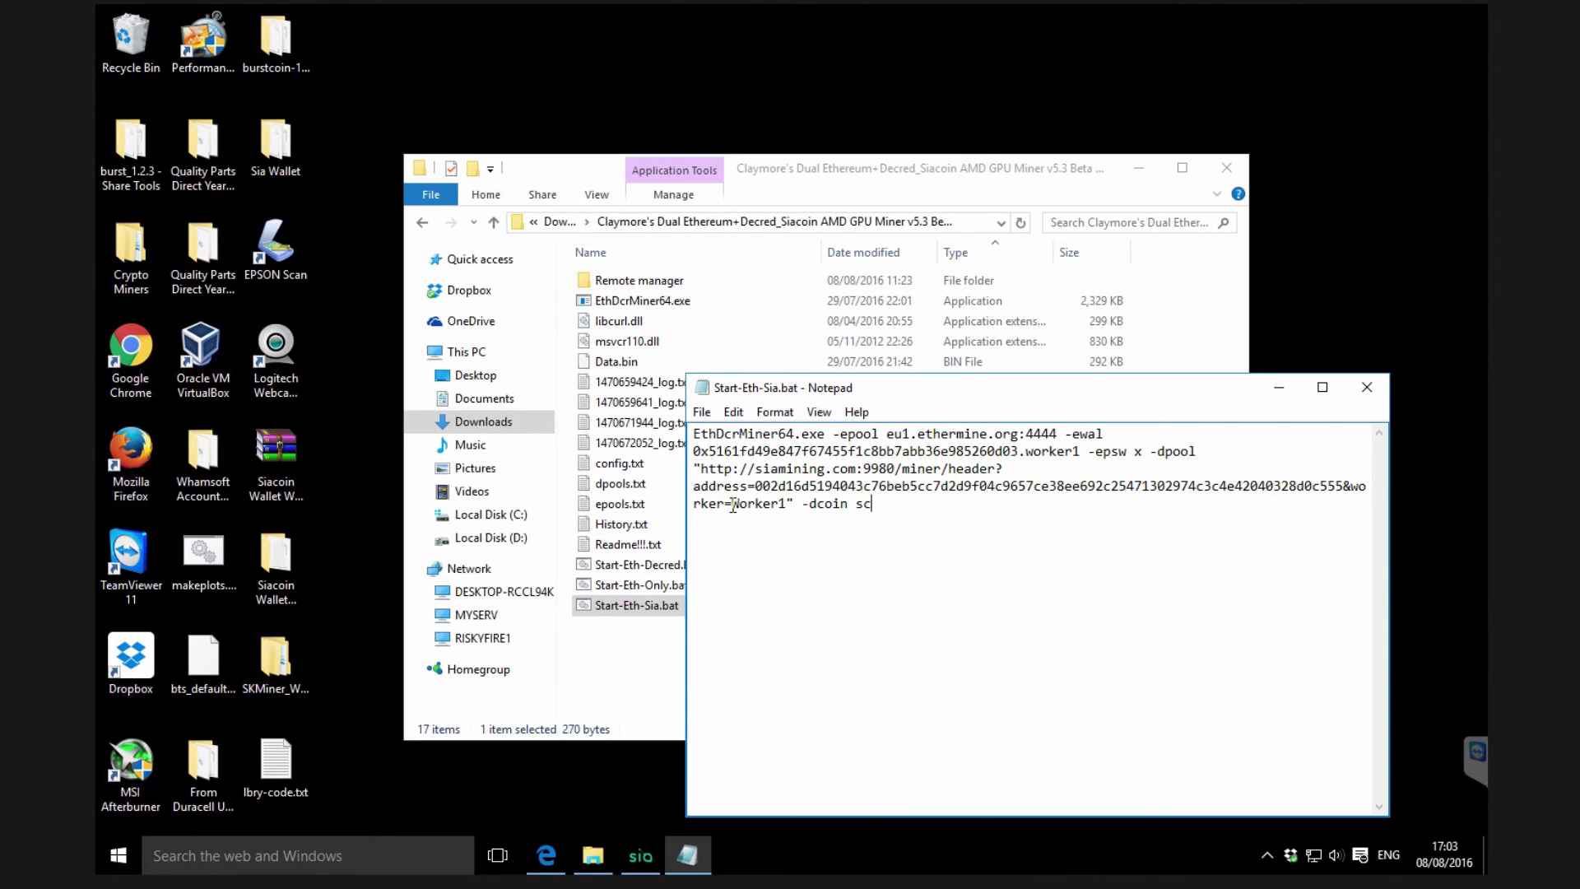
{"action": "left_click_drag", "start_coordinate": [732, 504], "coordinate": [783, 507]}
{"action": "left_click", "coordinate": [992, 509]}
{"action": "left_click_drag", "start_coordinate": [694, 451], "coordinate": [1019, 448]}
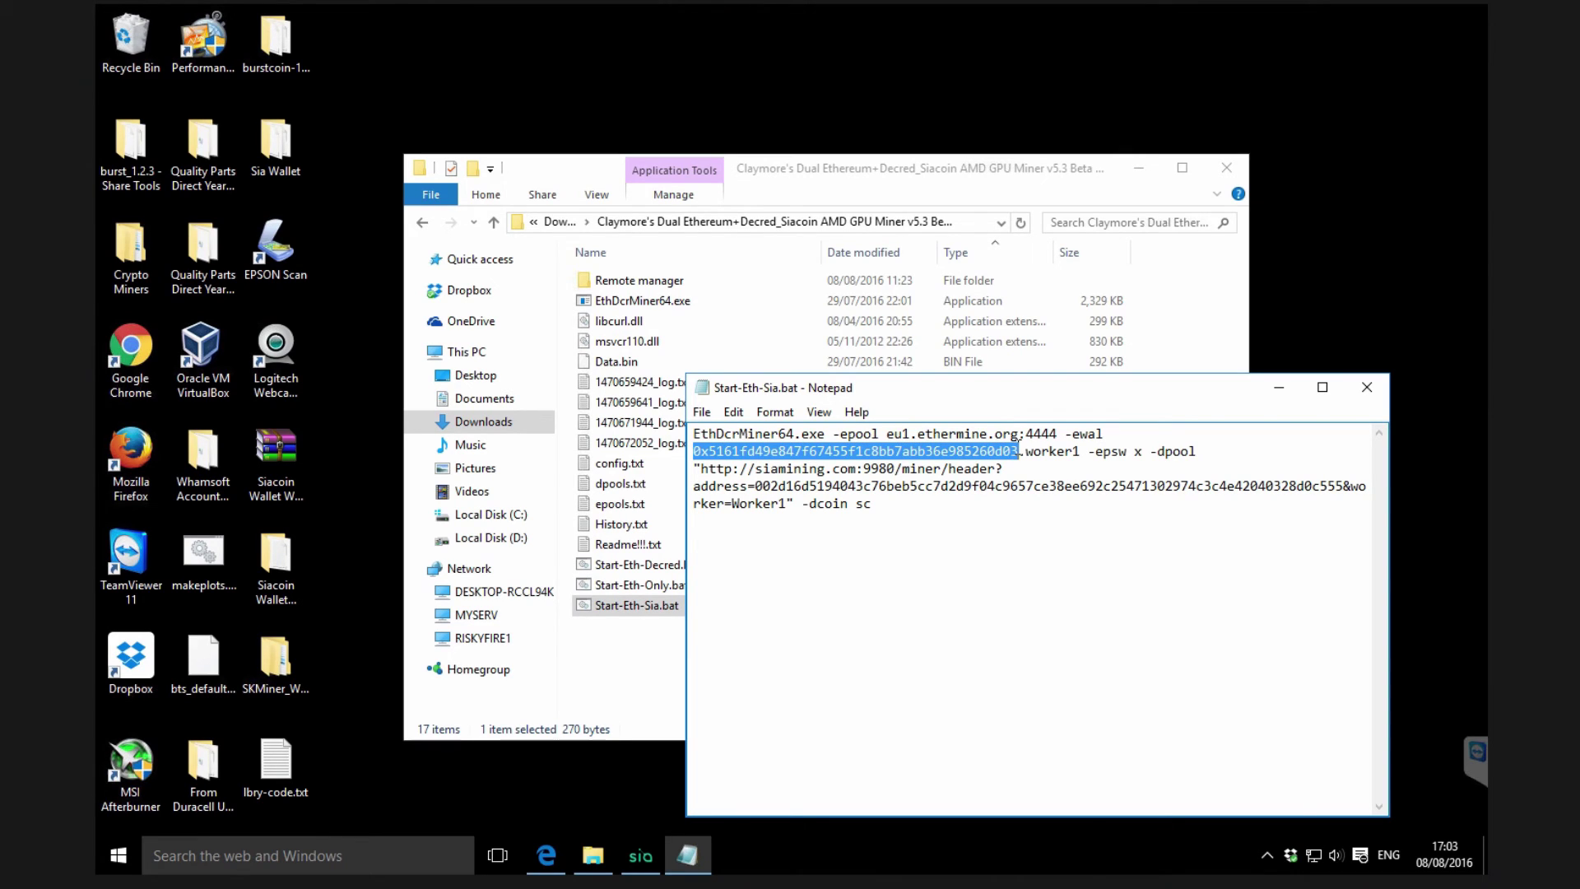
{"action": "left_click", "coordinate": [929, 528]}
{"action": "left_click", "coordinate": [778, 485]}
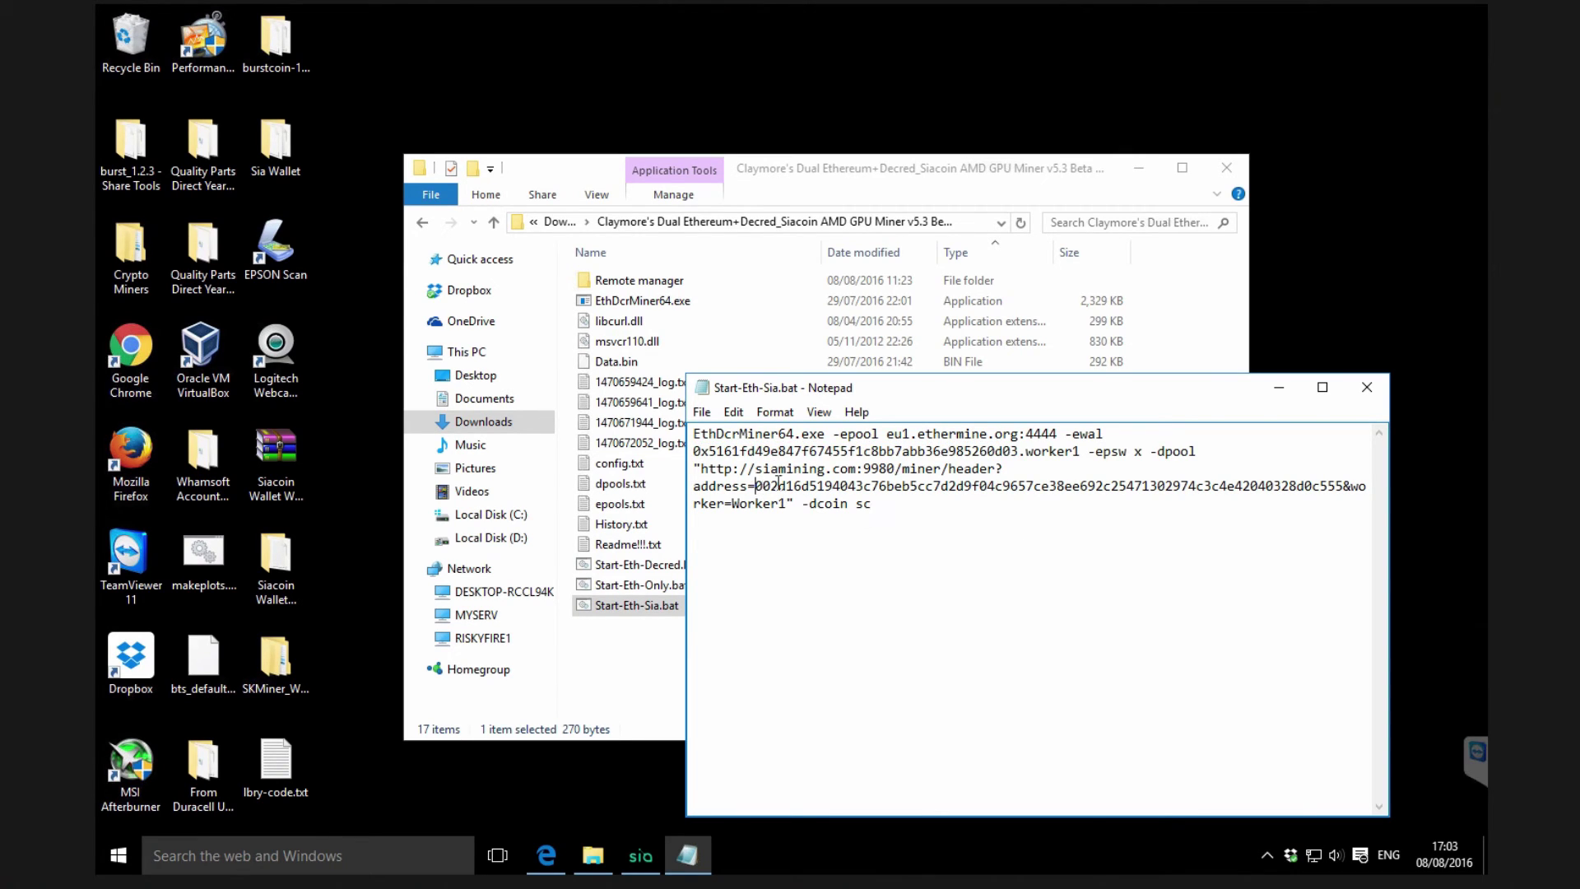
{"action": "left_click_drag", "start_coordinate": [755, 485], "coordinate": [1345, 485]}
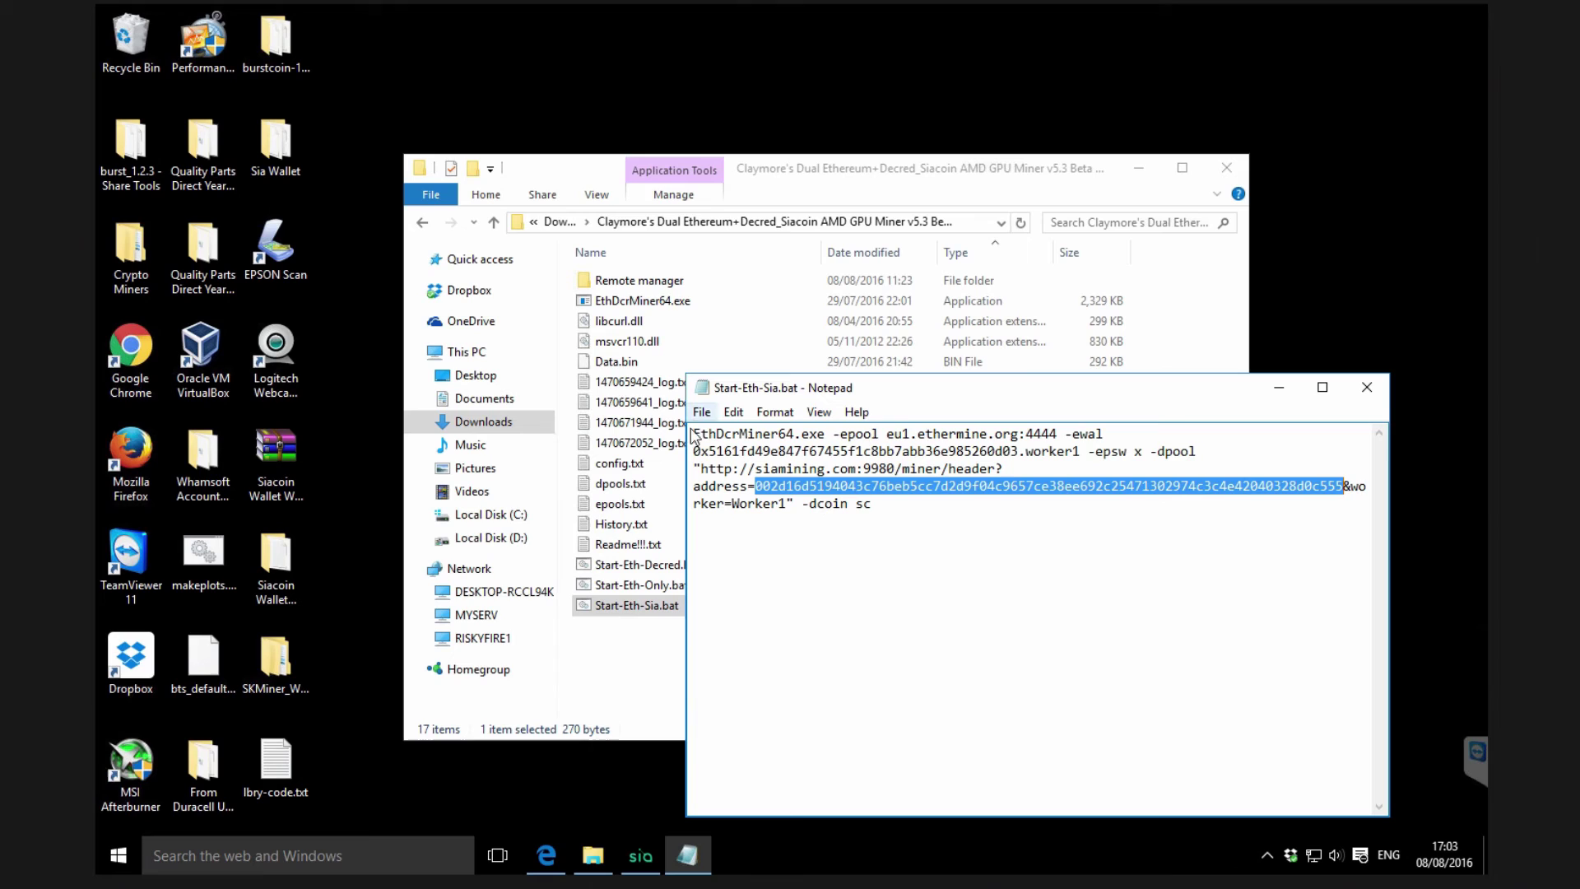
{"action": "left_click", "coordinate": [909, 503]}
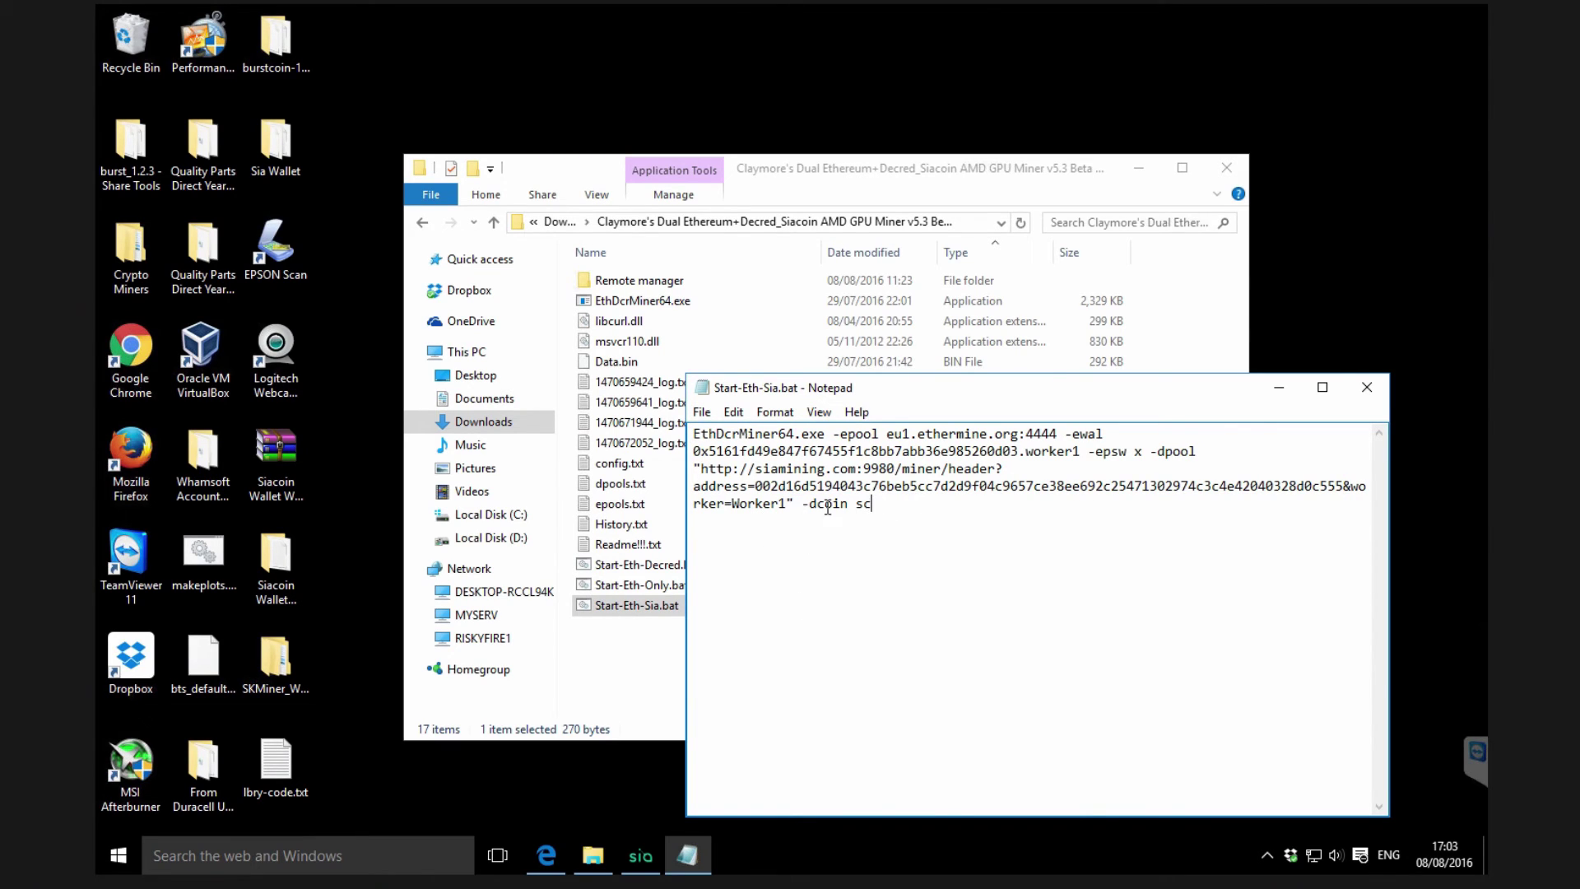
- Examine the -dcoin sc parameter at the end of the command
{"action": "left_click", "coordinate": [869, 503], "text": "shift"}
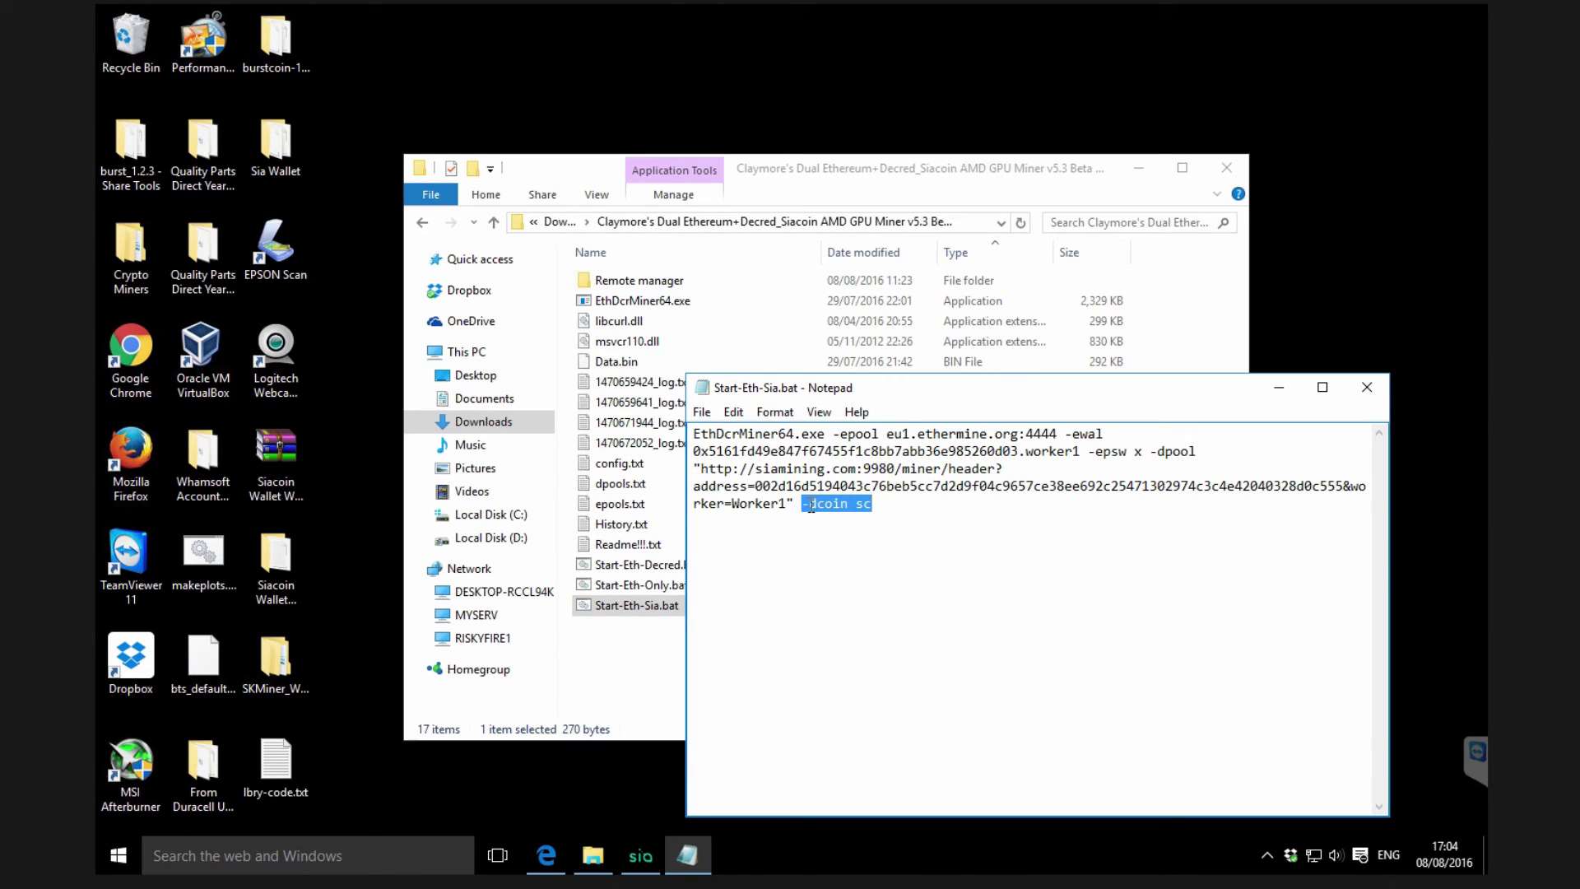
{"action": "left_click", "coordinate": [894, 509]}
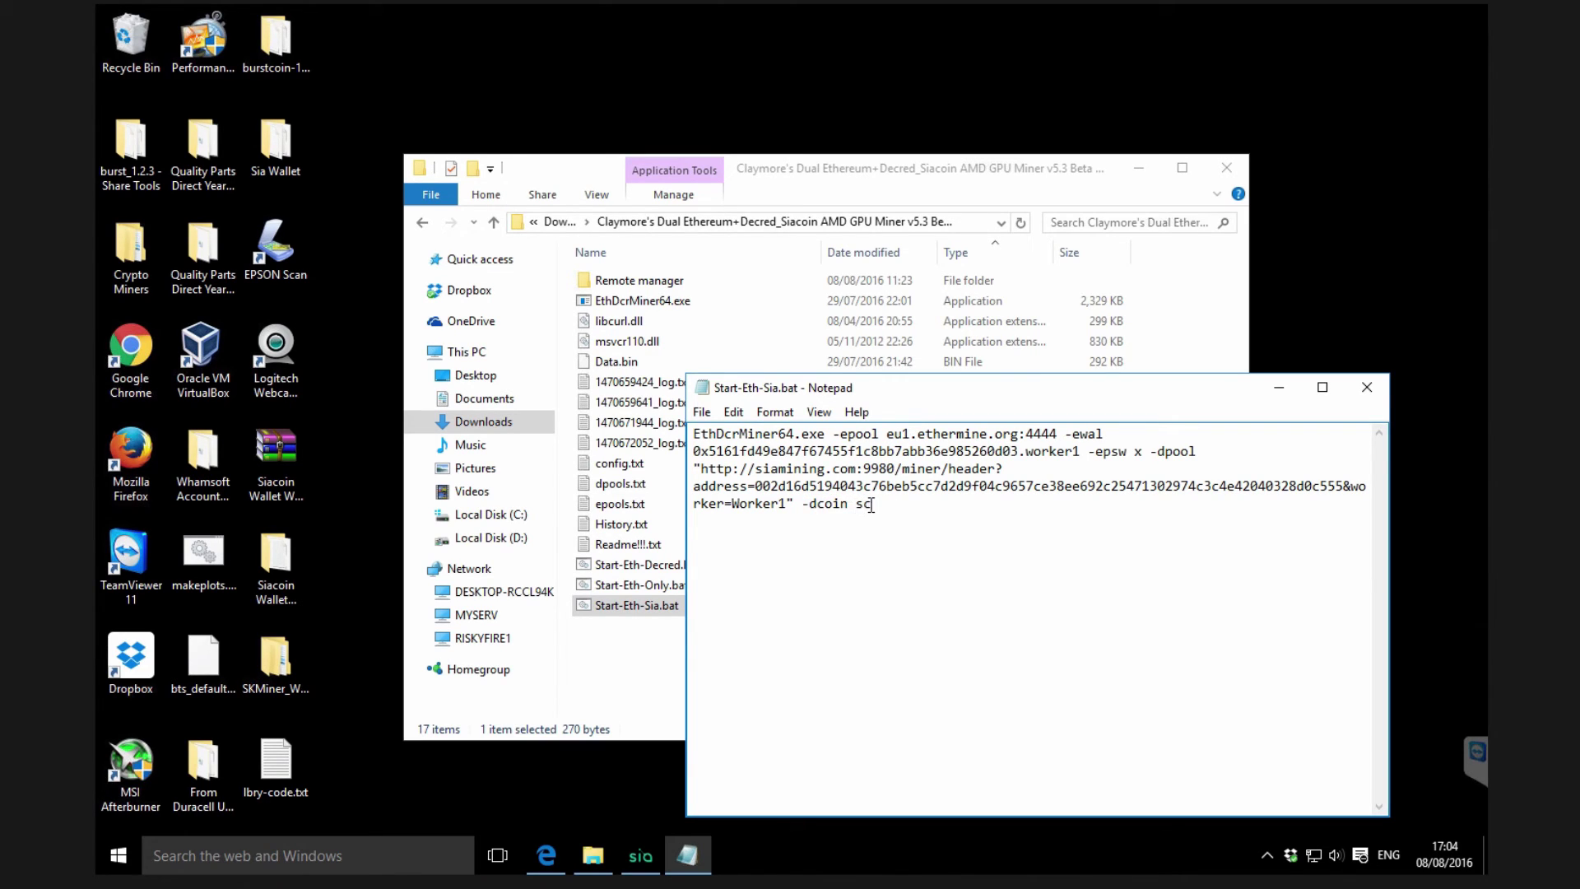
{"action": "double_click", "coordinate": [871, 504]}
{"action": "left_click", "coordinate": [957, 506]}
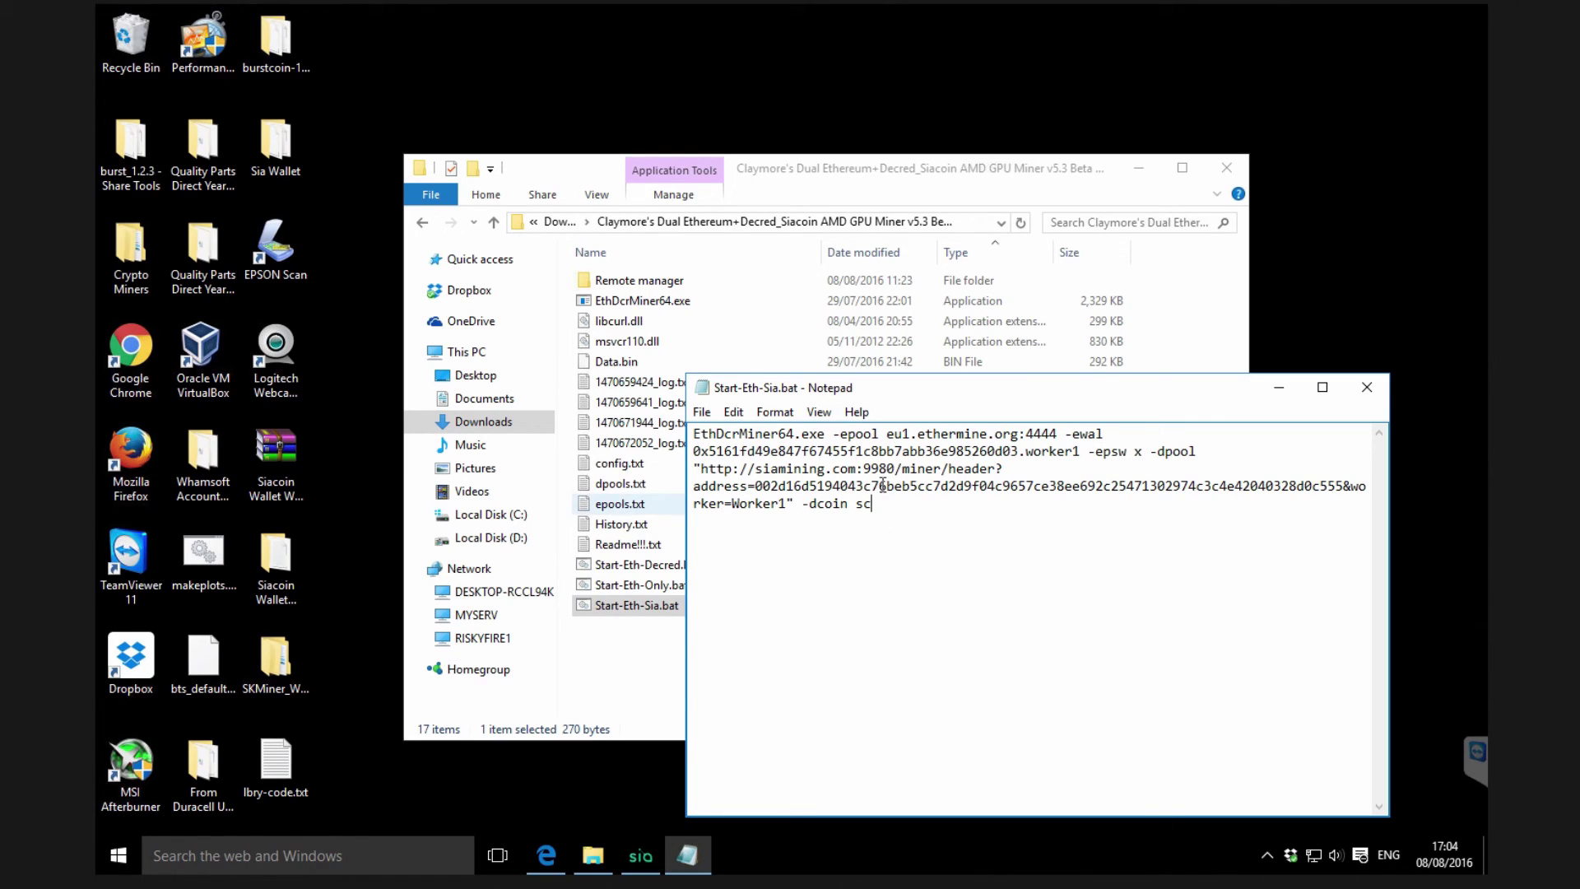
- Close Start-Eth-Sia.bat without changes and run it to start dual mining of Ethereum and Siacoin
{"action": "left_click", "coordinate": [1367, 390]}
{"action": "left_click", "coordinate": [629, 635]}
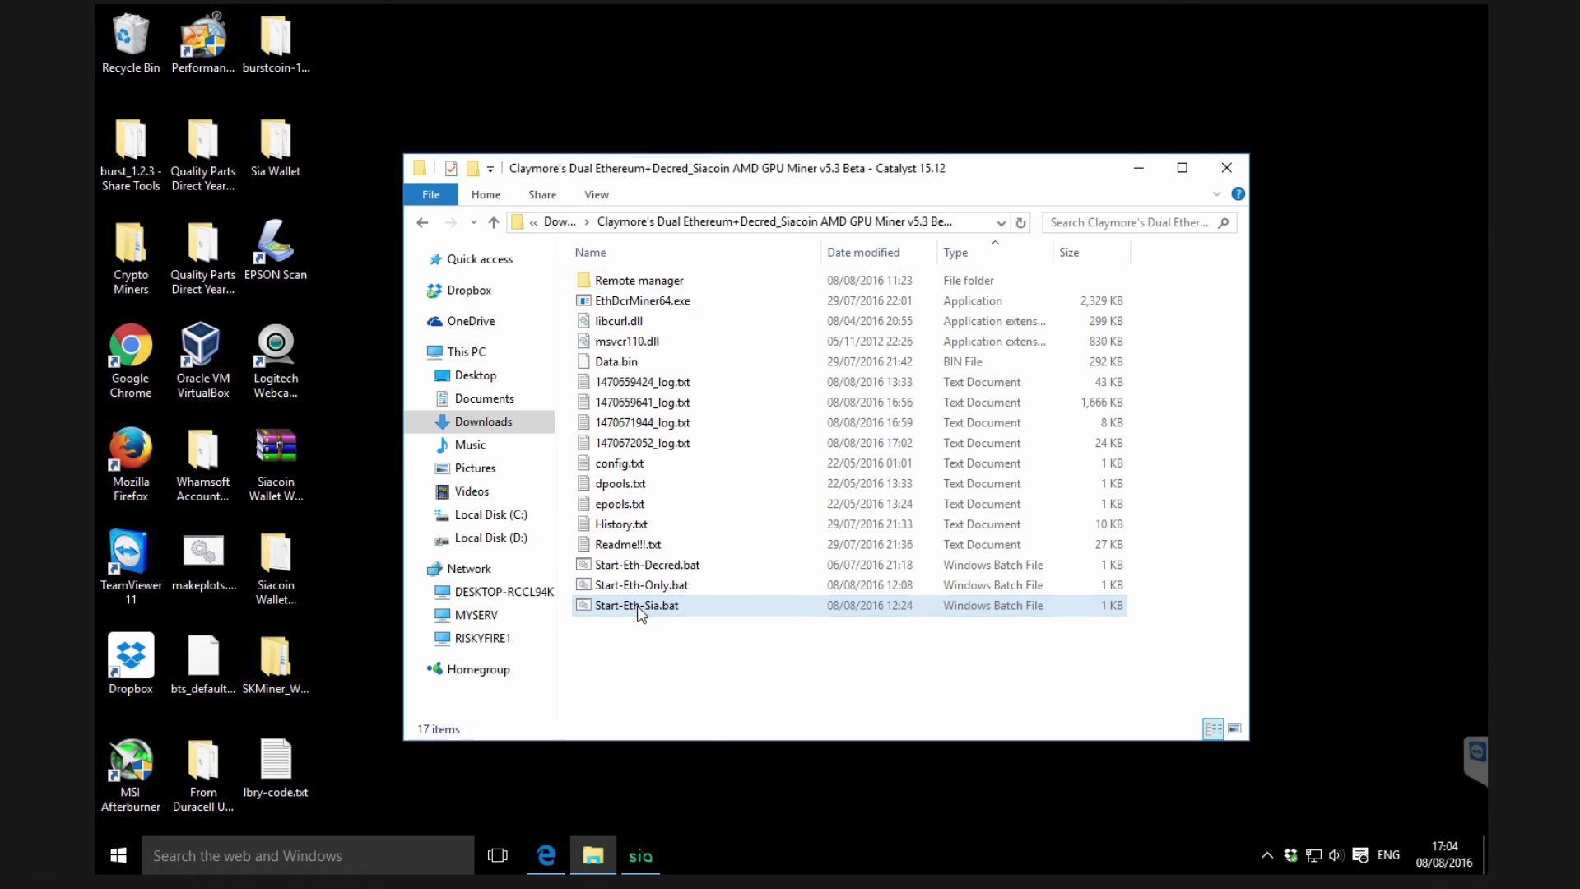
{"action": "double_click", "coordinate": [637, 606]}
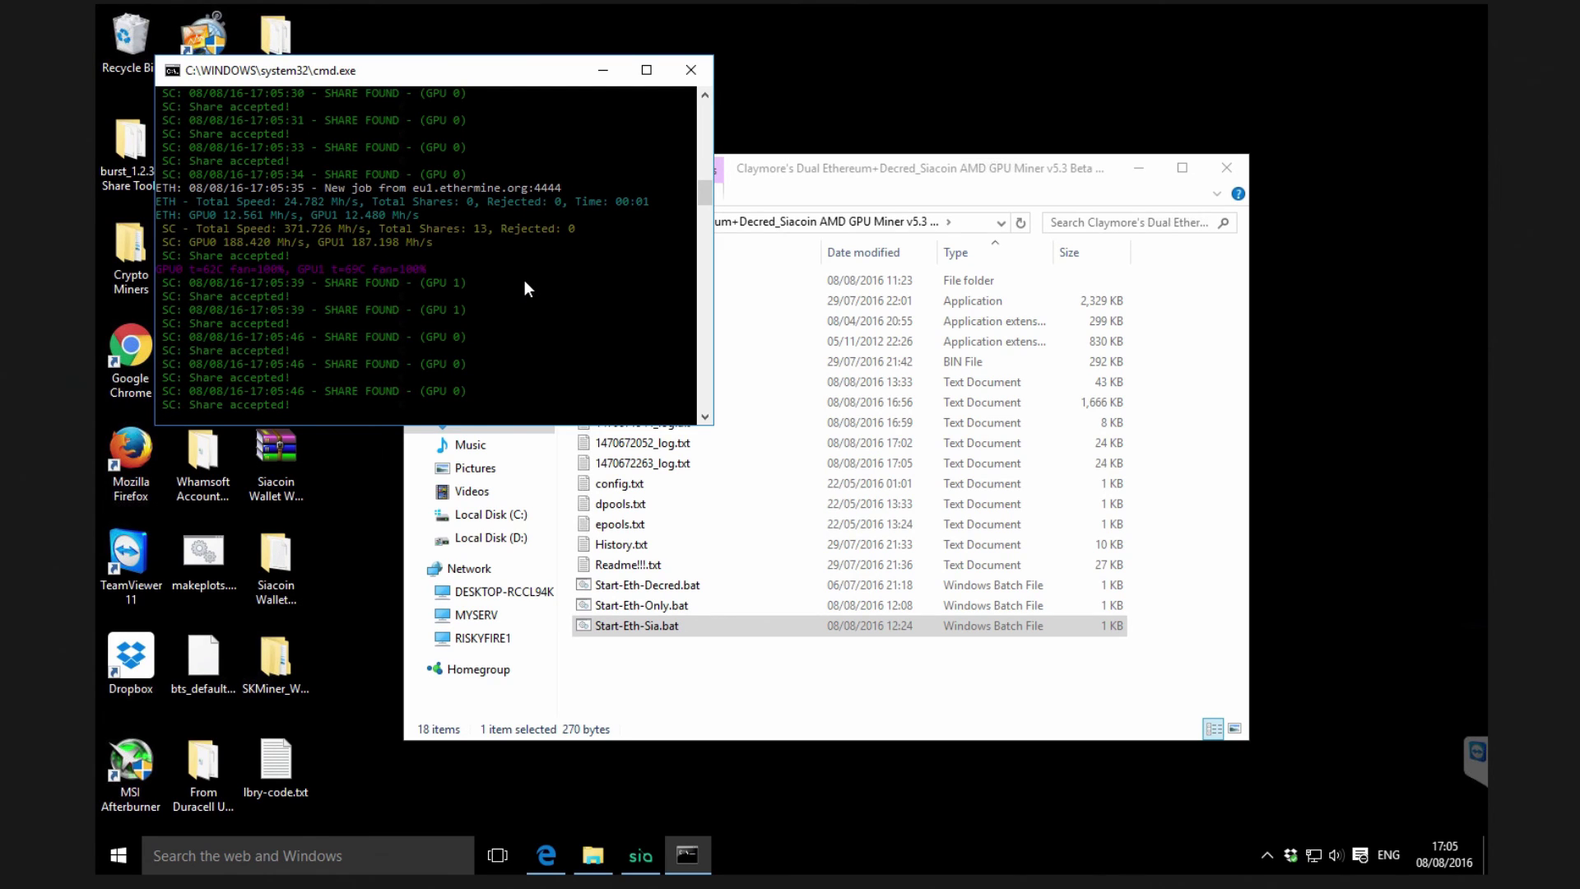
- Lower the -dcri intensity of the running Ethereum and Siacoin miner to 20 for all cards
{"action": "key", "text": "minus"}
{"action": "key", "text": "minus"}
{"action": "key", "text": "minus"}
{"action": "key", "text": "minus"}
{"action": "key", "text": "minus"}
{"action": "key", "text": "minus"}
{"action": "key", "text": "minus"}
{"action": "key", "text": "minus"}
{"action": "key", "text": "minus"}
{"action": "key", "text": "minus"}
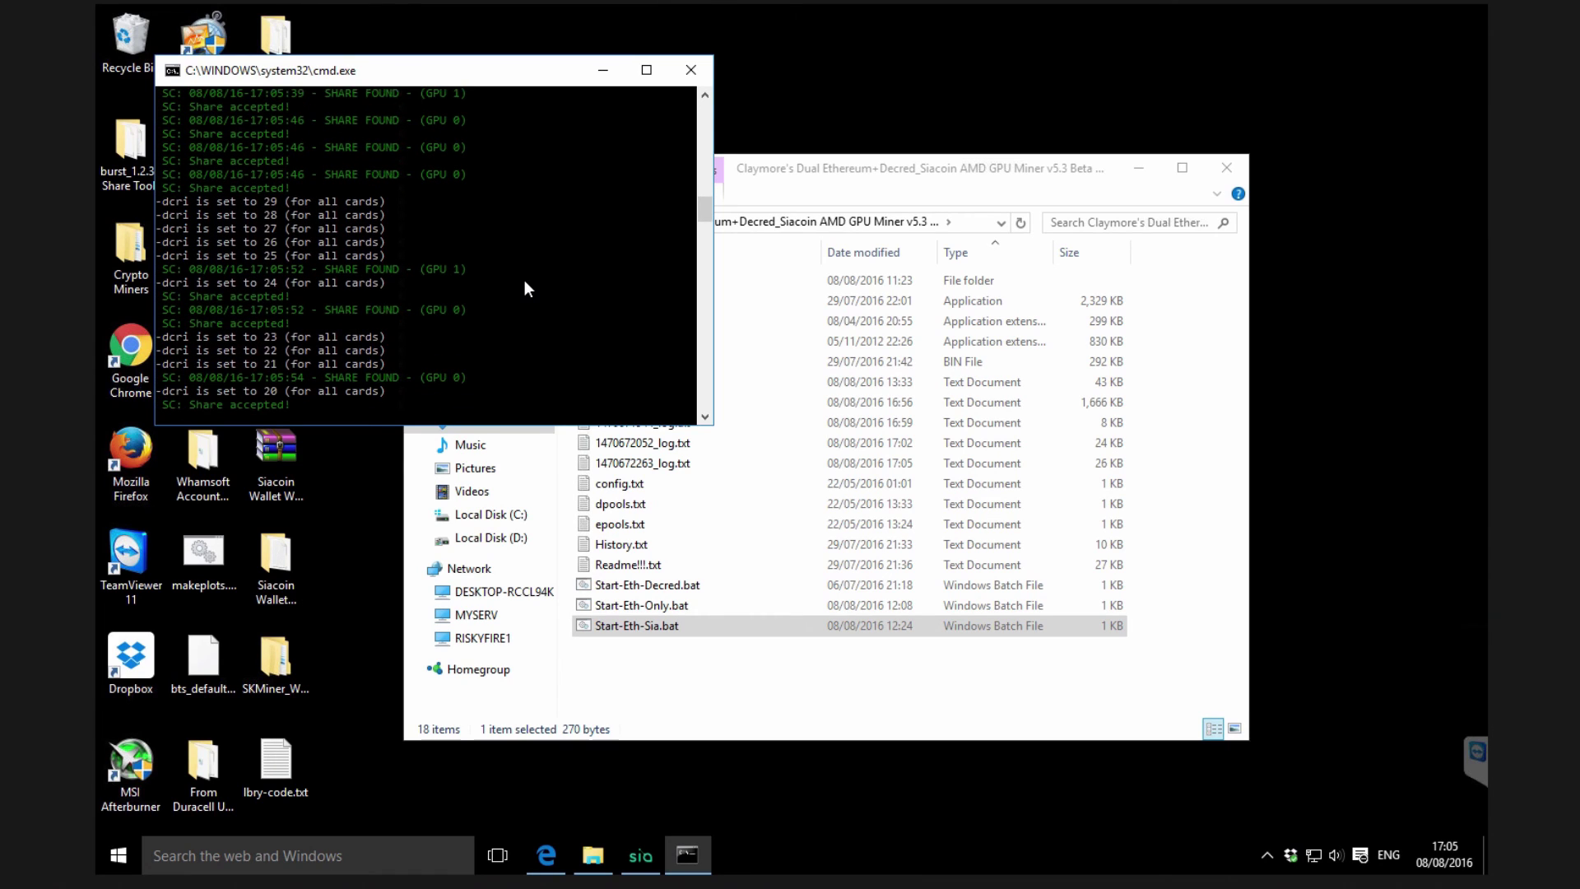
- Raise the -dcri intensity for all cards to 40 and stop the Ethereum and Siacoin miner
{"action": "key", "text": "plus"}
{"action": "key", "text": "plus"}
{"action": "key", "text": "plus"}
{"action": "key", "text": "plus"}
{"action": "key", "text": "plus"}
{"action": "key", "text": "plus"}
{"action": "key", "text": "plus"}
{"action": "key", "text": "plus"}
{"action": "key", "text": "plus"}
{"action": "key", "text": "plus"}
{"action": "key", "text": "plus"}
{"action": "key", "text": "plus"}
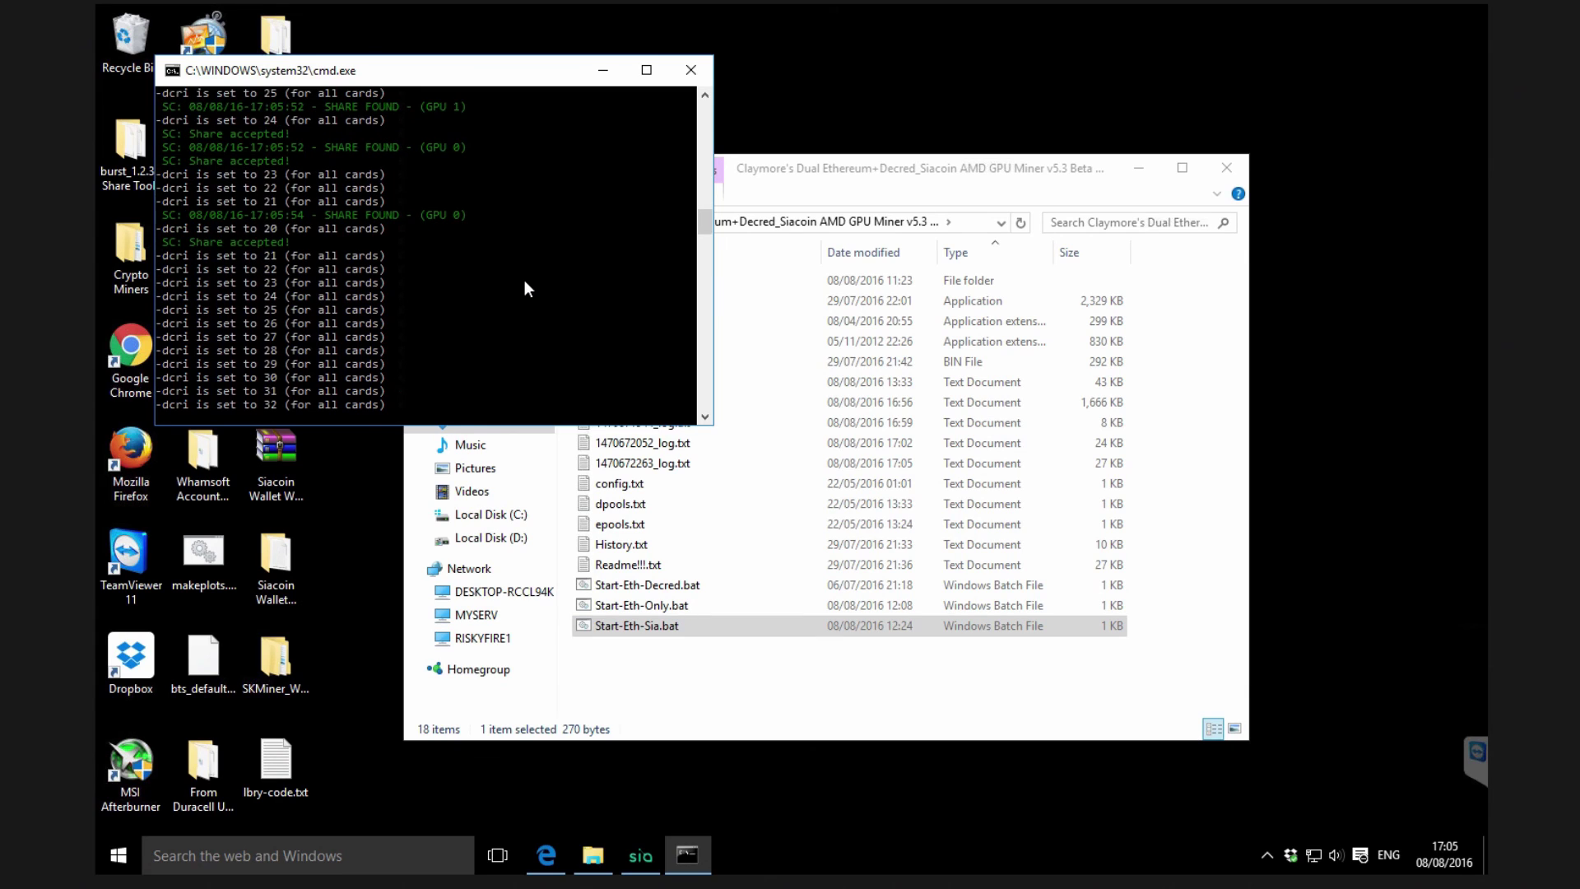
{"action": "key", "text": "plus"}
{"action": "key", "text": "plus"}
{"action": "key", "text": "plus"}
{"action": "key", "text": "plus"}
{"action": "key", "text": "plus"}
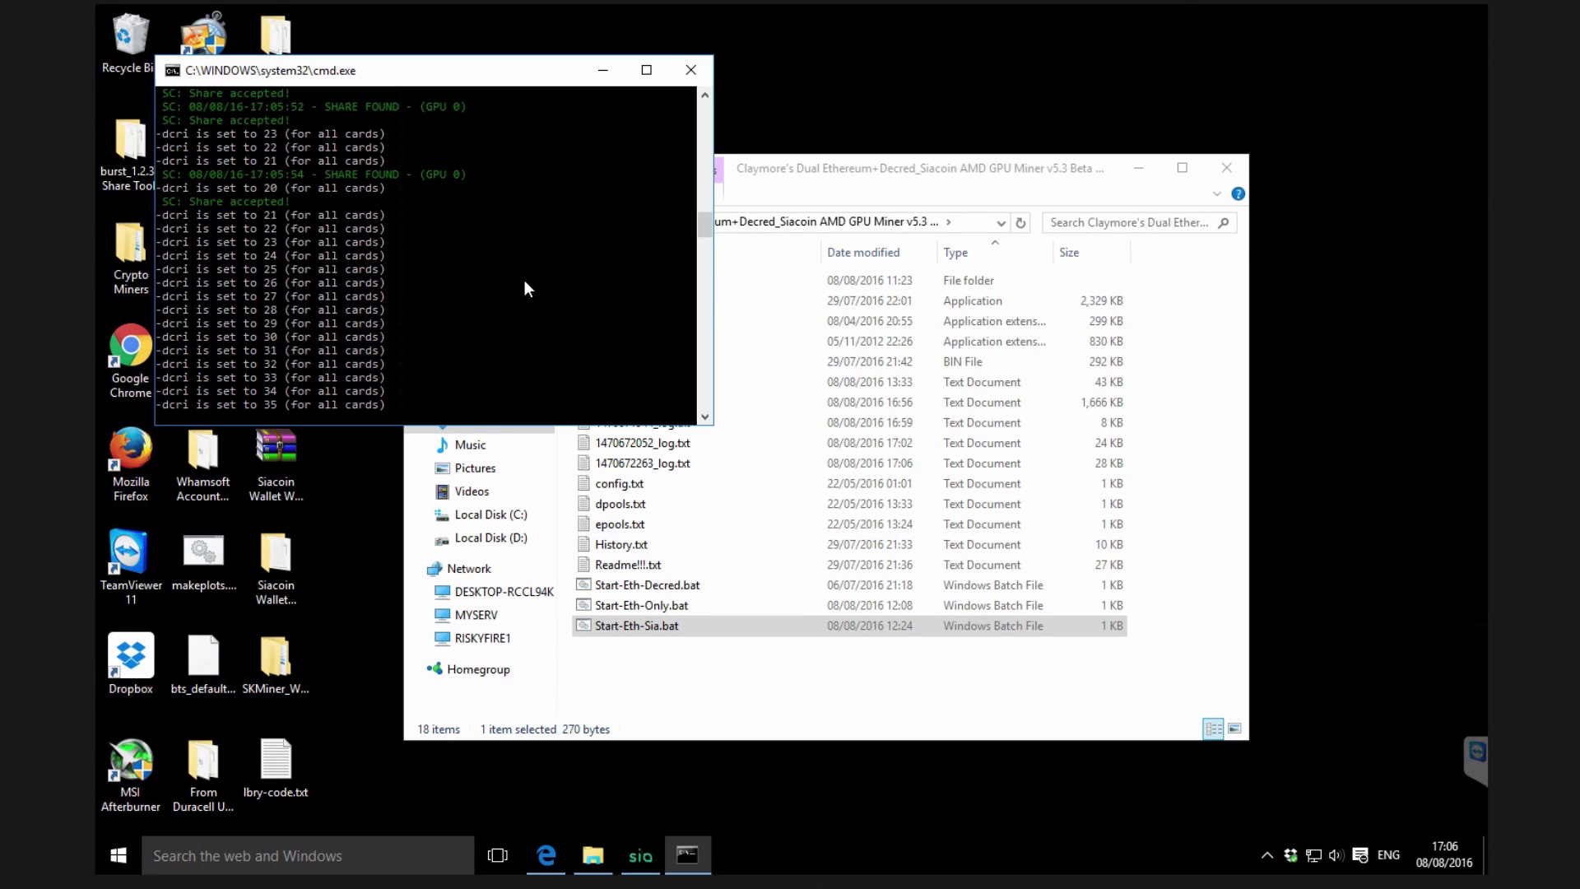
{"action": "key", "text": "plus"}
{"action": "key", "text": "plus"}
{"action": "key", "text": "plus"}
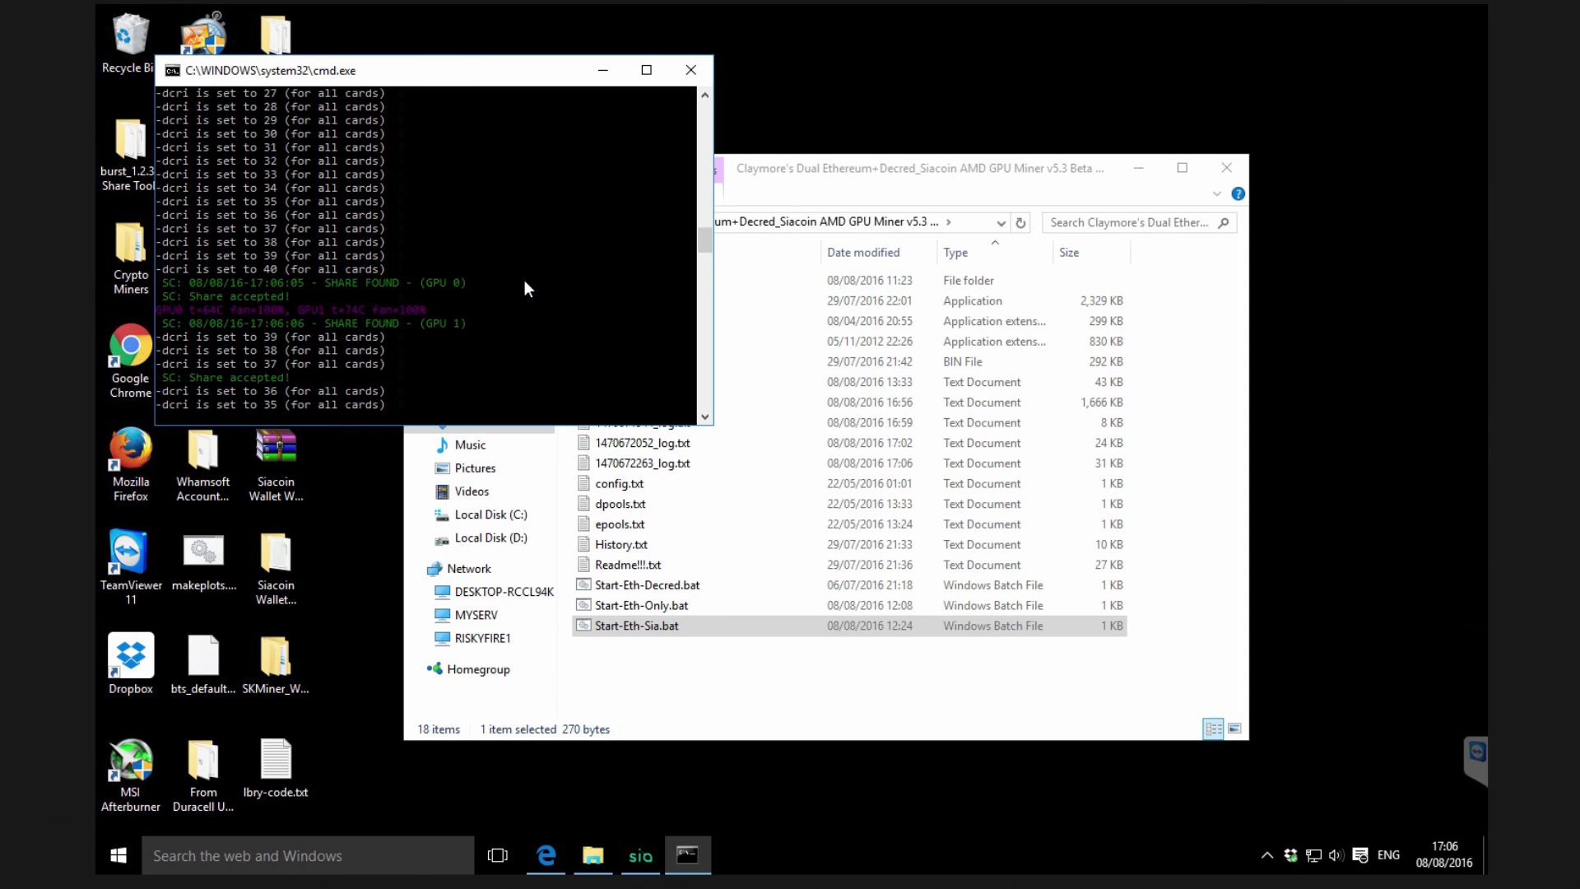
{"action": "left_click", "coordinate": [693, 70]}
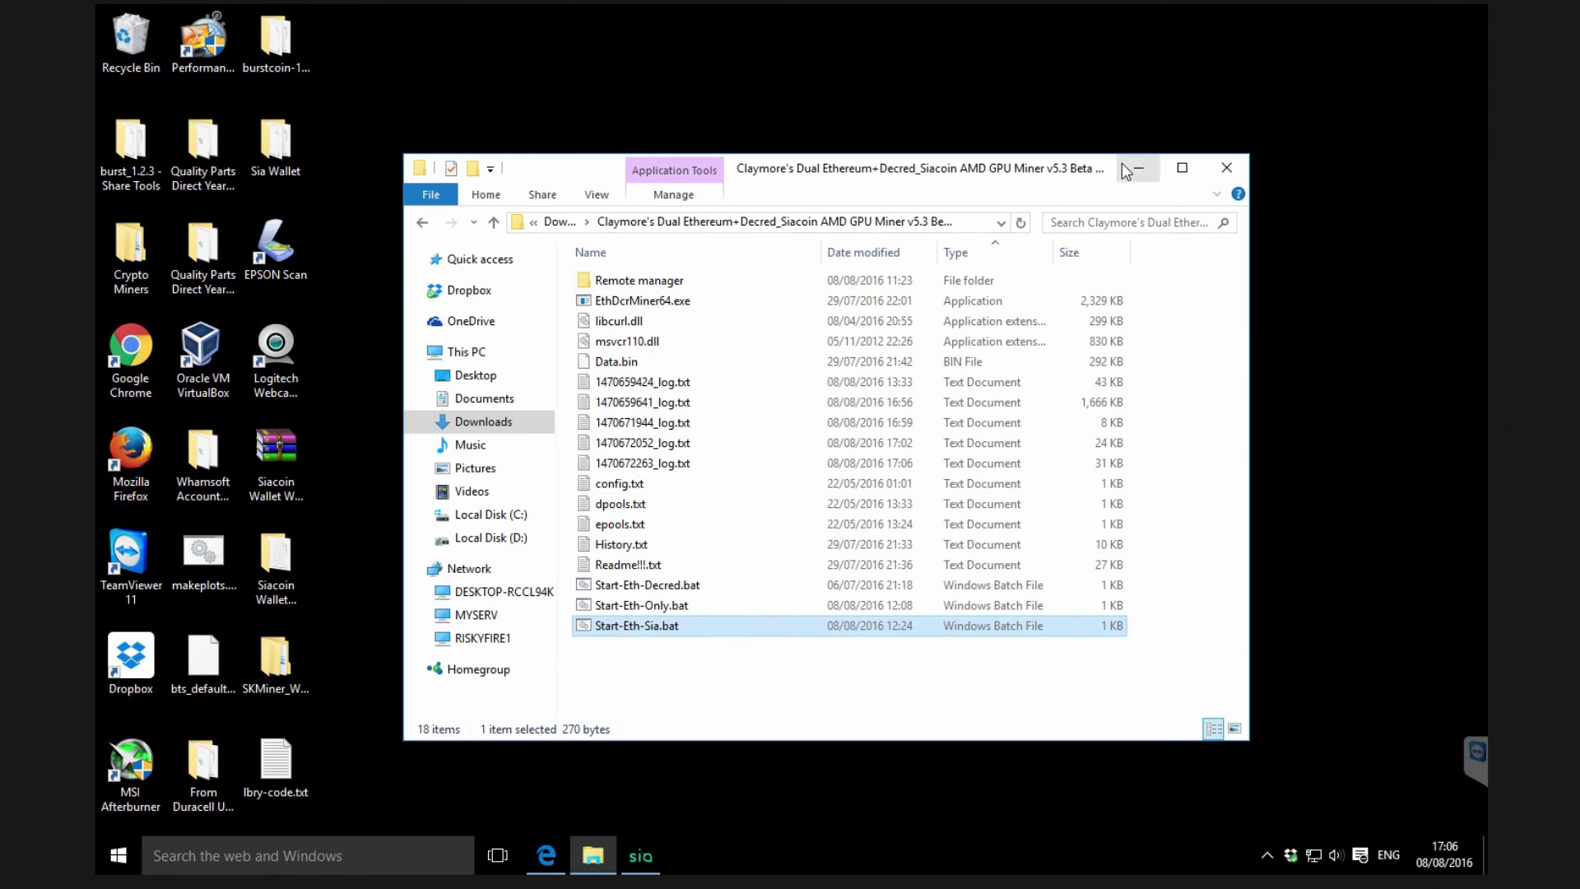
{"action": "left_click", "coordinate": [725, 680]}
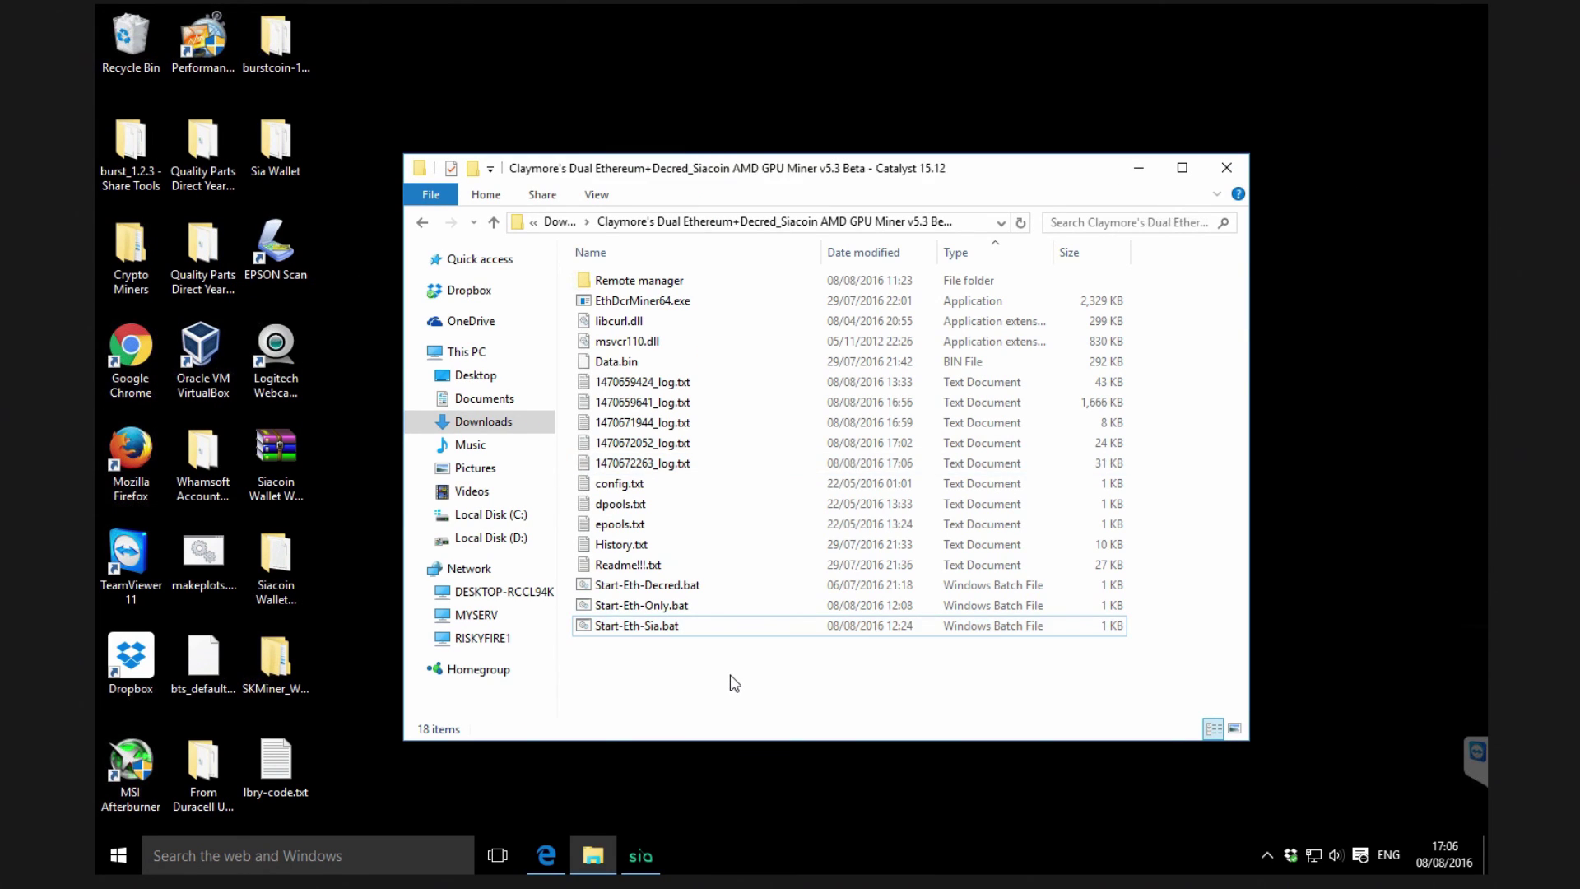
{"action": "left_click", "coordinate": [668, 572]}
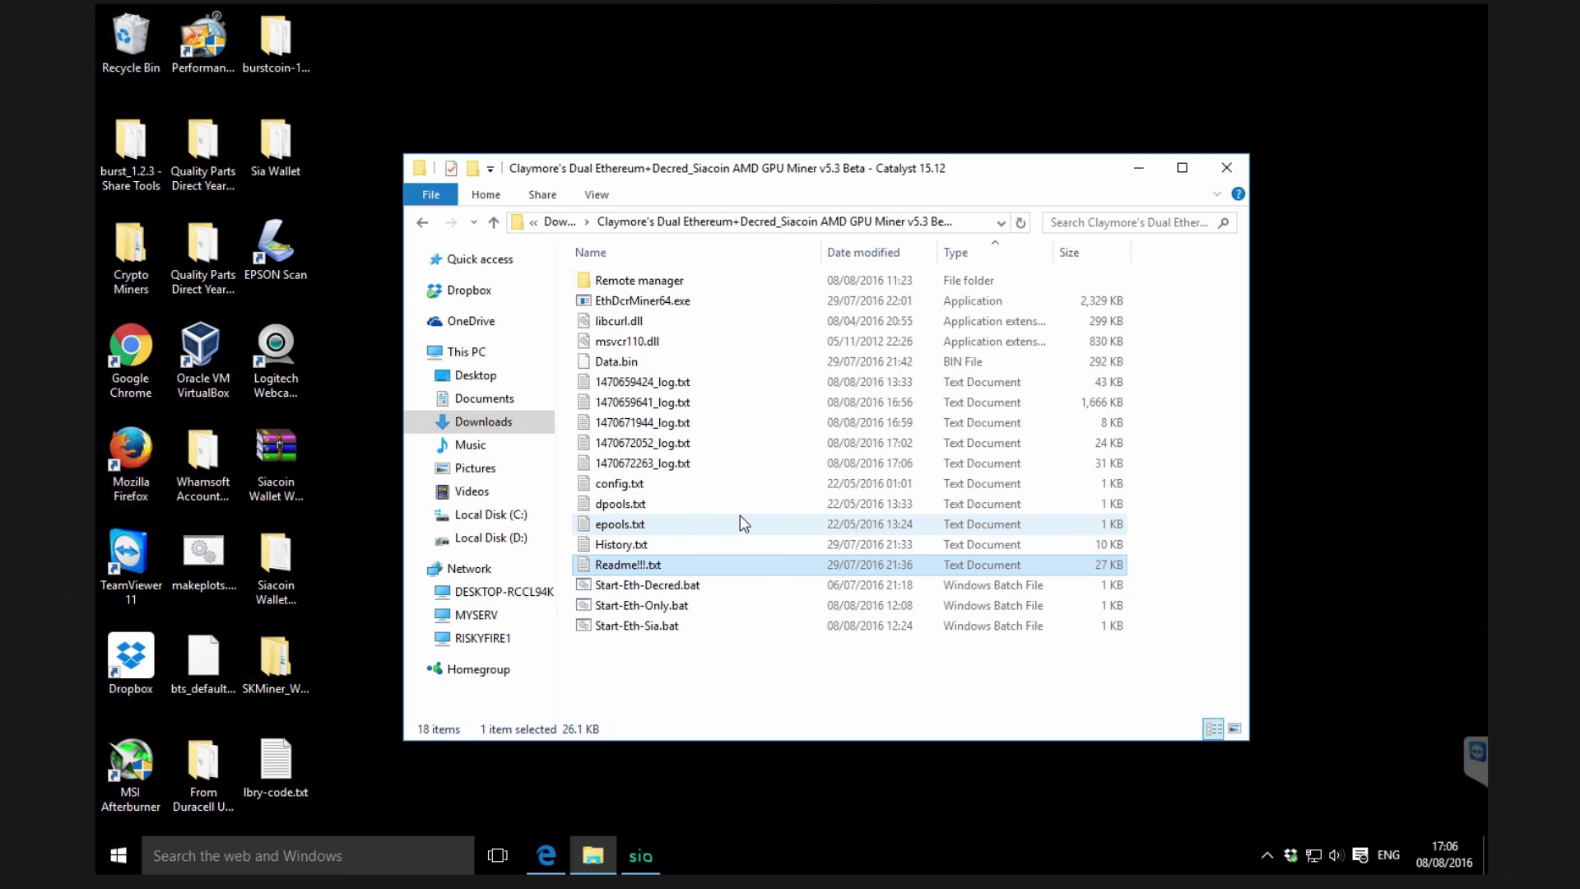
{"action": "left_click", "coordinate": [636, 590]}
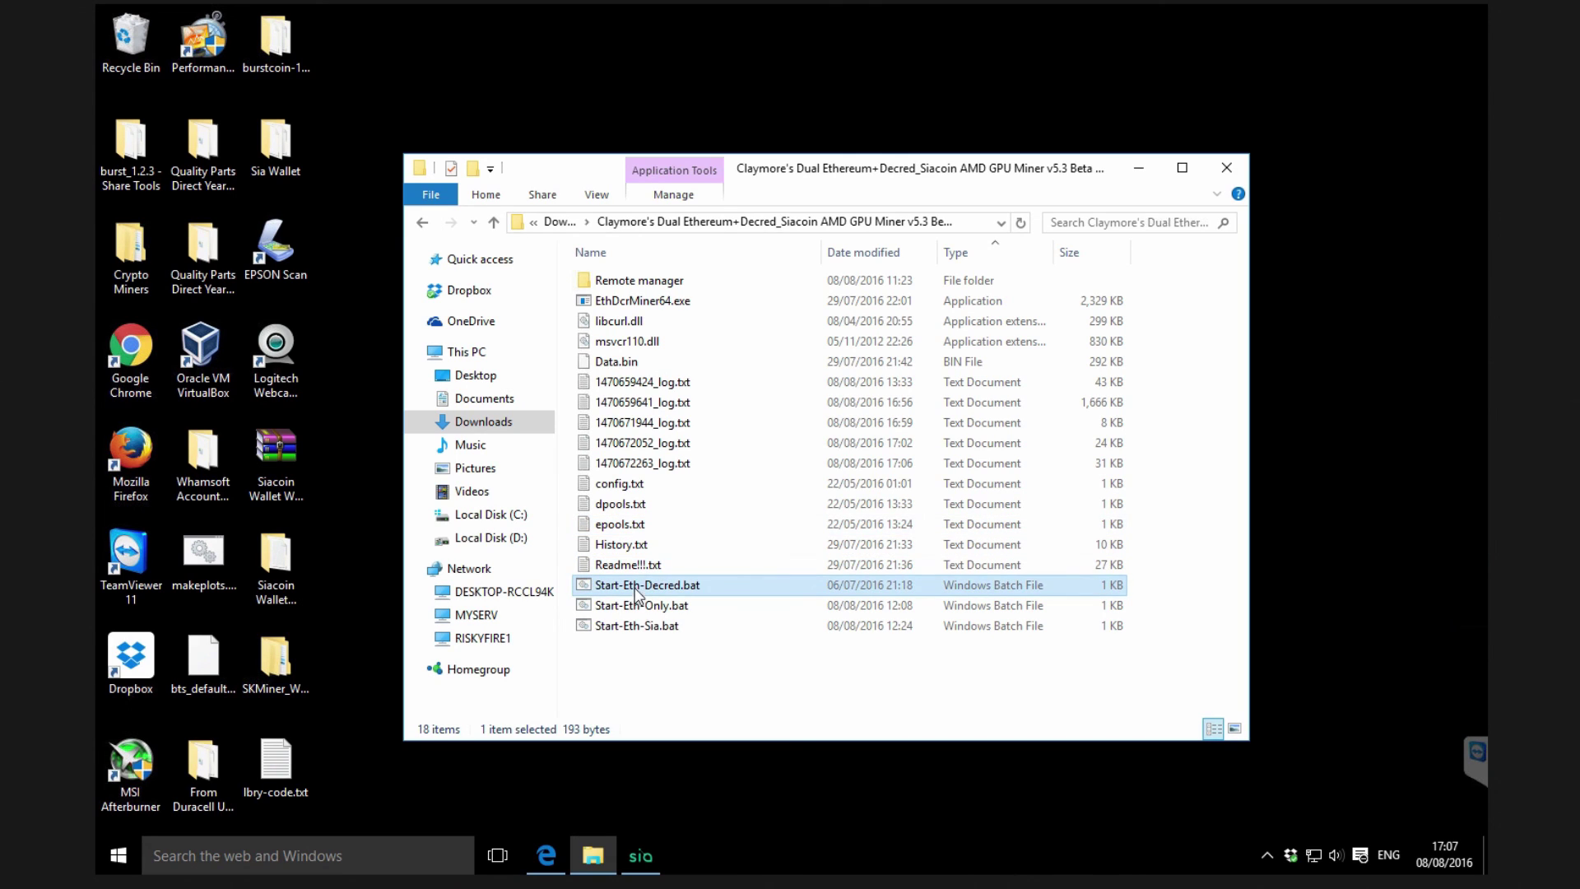
{"action": "left_click", "coordinate": [656, 627]}
{"action": "left_click", "coordinate": [657, 646]}
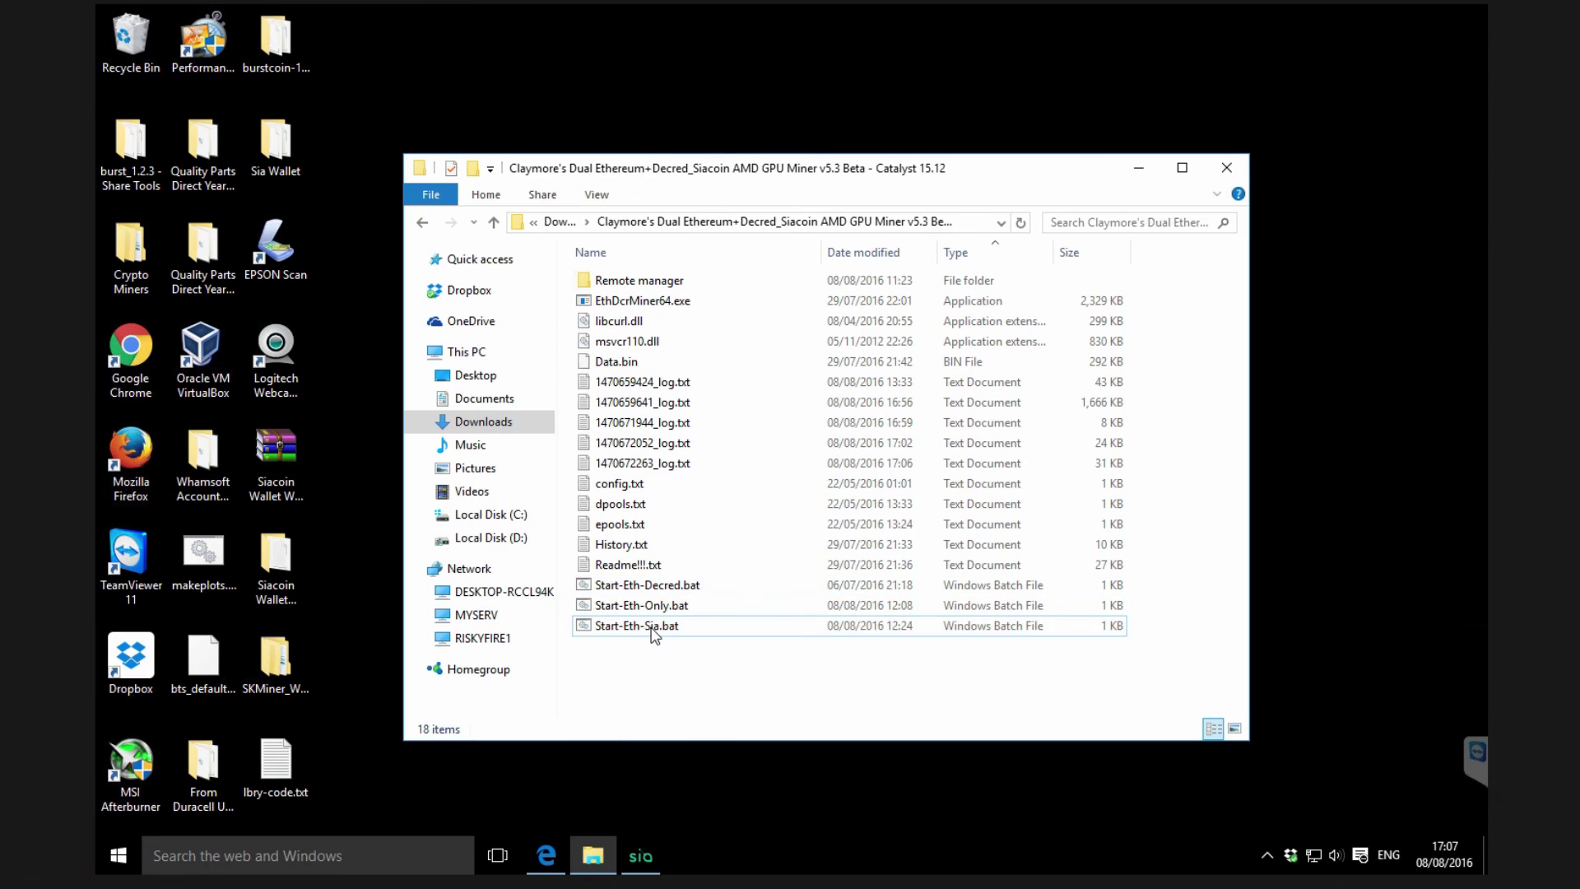